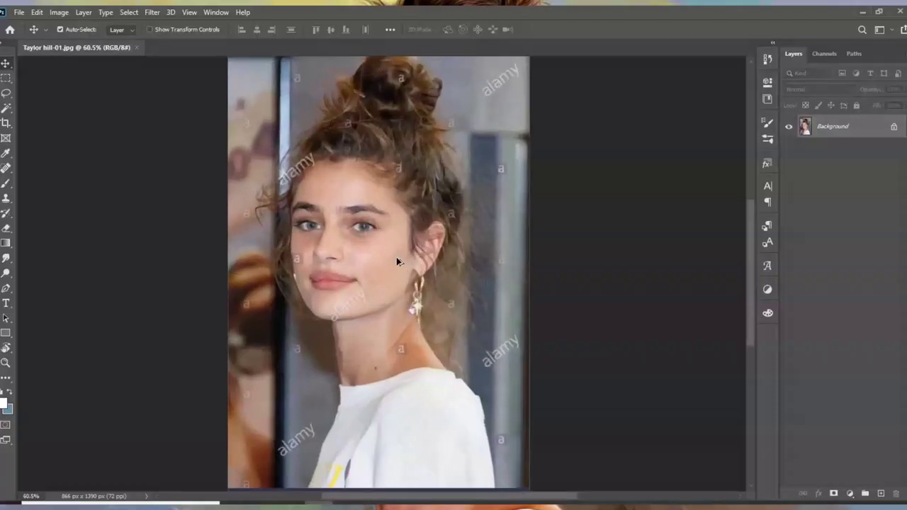
Start a Pen path at the shirt edge and trace it up along the neck
{"action": "left_click", "coordinate": [5, 289]}
{"action": "scroll", "coordinate": [375, 337], "scroll_direction": "up", "scroll_amount": 5}
{"action": "left_click", "coordinate": [329, 426]}
{"action": "left_click", "coordinate": [386, 316]}
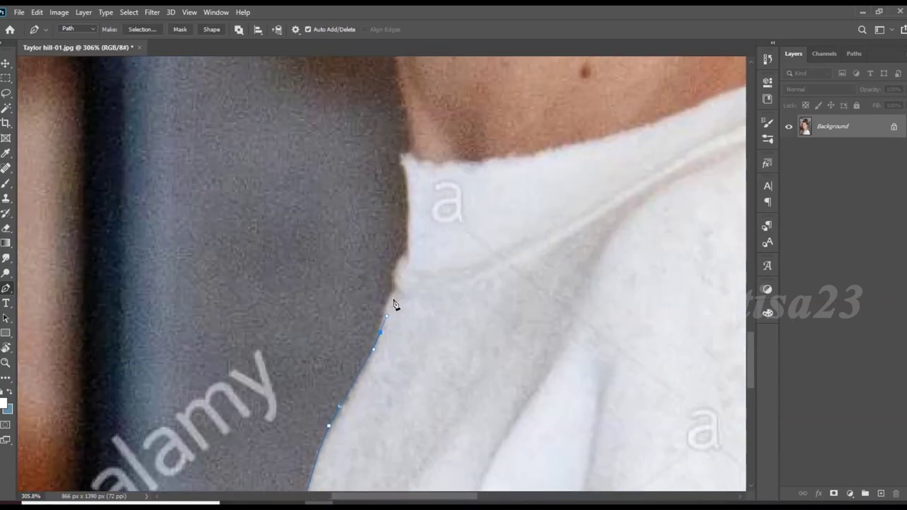
{"action": "scroll", "coordinate": [394, 305], "scroll_direction": "up", "scroll_amount": 2}
{"action": "left_click", "coordinate": [399, 278]}
{"action": "scroll", "coordinate": [398, 278], "scroll_direction": "up", "scroll_amount": 3}
{"action": "left_click", "coordinate": [361, 287]}
{"action": "scroll", "coordinate": [337, 230], "scroll_direction": "up", "scroll_amount": 2}
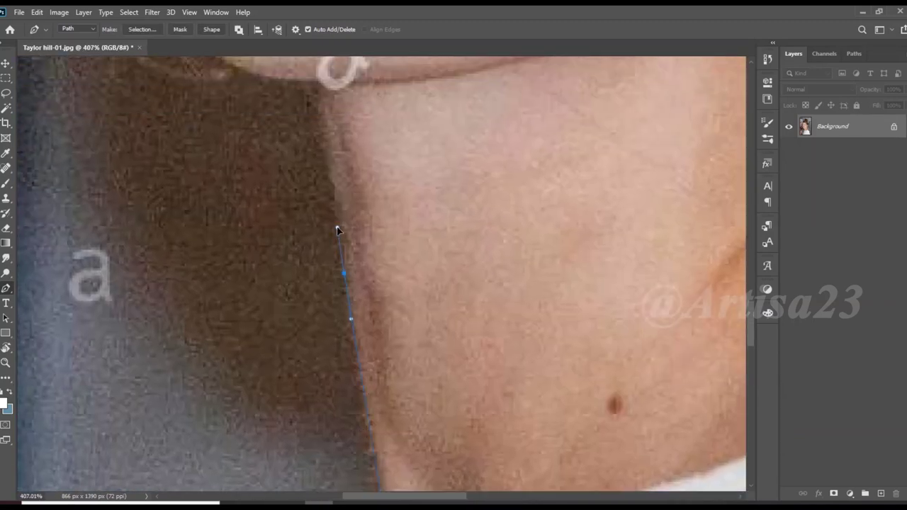
{"action": "scroll", "coordinate": [337, 231], "scroll_direction": "down", "scroll_amount": 1}
{"action": "scroll", "coordinate": [353, 283], "scroll_direction": "up", "scroll_amount": 3}
{"action": "scroll", "coordinate": [356, 285], "scroll_direction": "down", "scroll_amount": 3}
Continue the path along the jawline and under the chin, then into the hair beside the face
{"action": "left_click", "coordinate": [398, 368]}
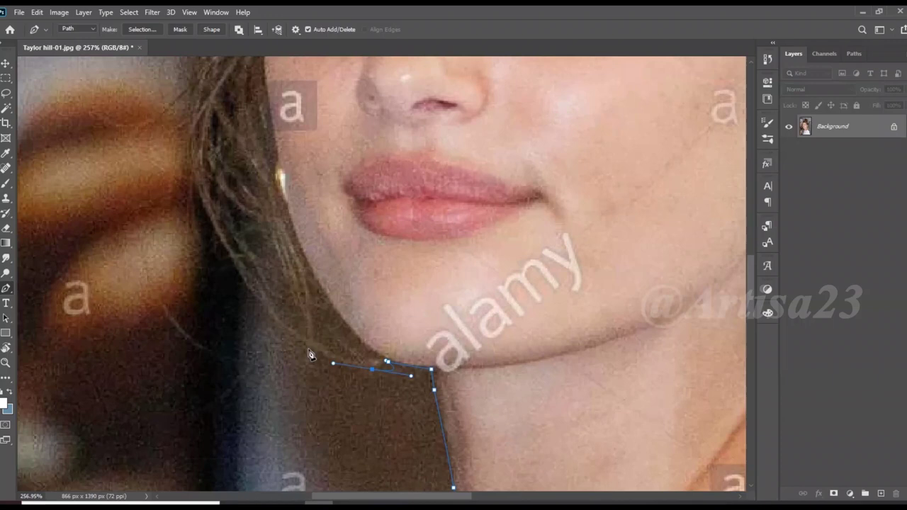
{"action": "left_click", "coordinate": [312, 348]}
{"action": "scroll", "coordinate": [311, 347], "scroll_direction": "down", "scroll_amount": 1}
{"action": "left_click", "coordinate": [287, 283]}
{"action": "scroll", "coordinate": [323, 365], "scroll_direction": "down", "scroll_amount": 2}
{"action": "scroll", "coordinate": [323, 364], "scroll_direction": "up", "scroll_amount": 3}
{"action": "scroll", "coordinate": [333, 283], "scroll_direction": "down", "scroll_amount": 1}
{"action": "left_click", "coordinate": [345, 269]}
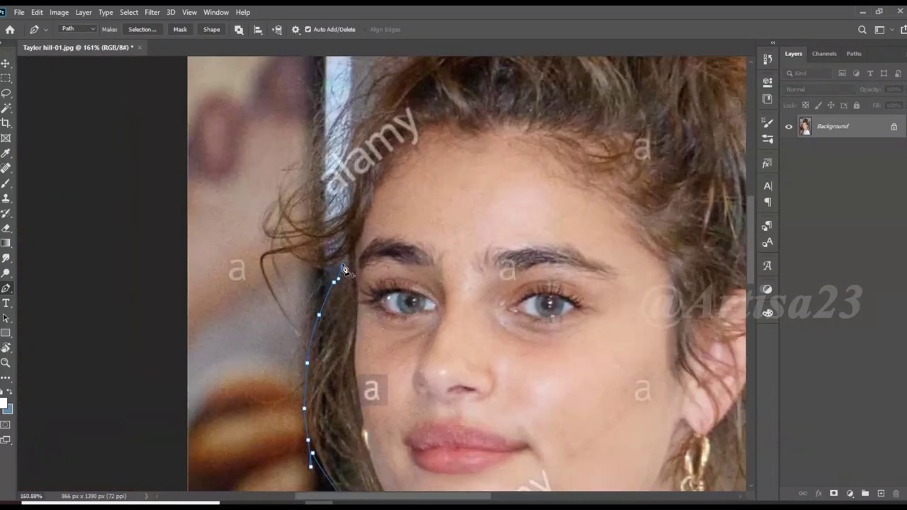
{"action": "scroll", "coordinate": [340, 267], "scroll_direction": "up", "scroll_amount": 1}
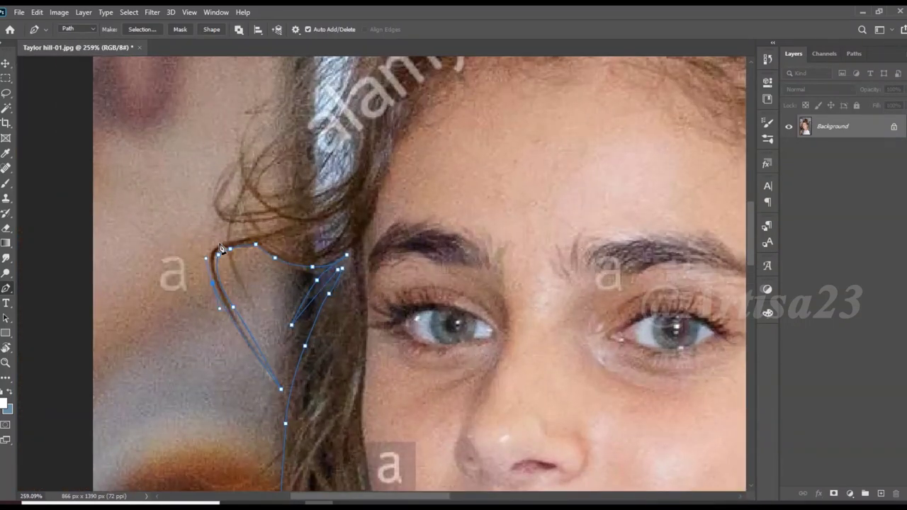
{"action": "scroll", "coordinate": [234, 283], "scroll_direction": "up", "scroll_amount": 3}
Extend the path around the loose, curling hair strands up to the hairline
{"action": "left_click", "coordinate": [298, 340]}
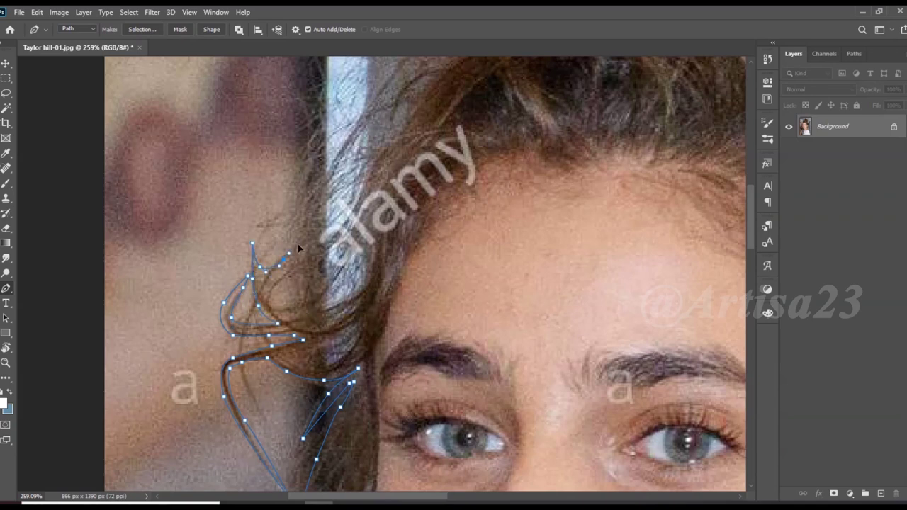
{"action": "left_click", "coordinate": [298, 247]}
{"action": "scroll", "coordinate": [298, 247], "scroll_direction": "down", "scroll_amount": 1}
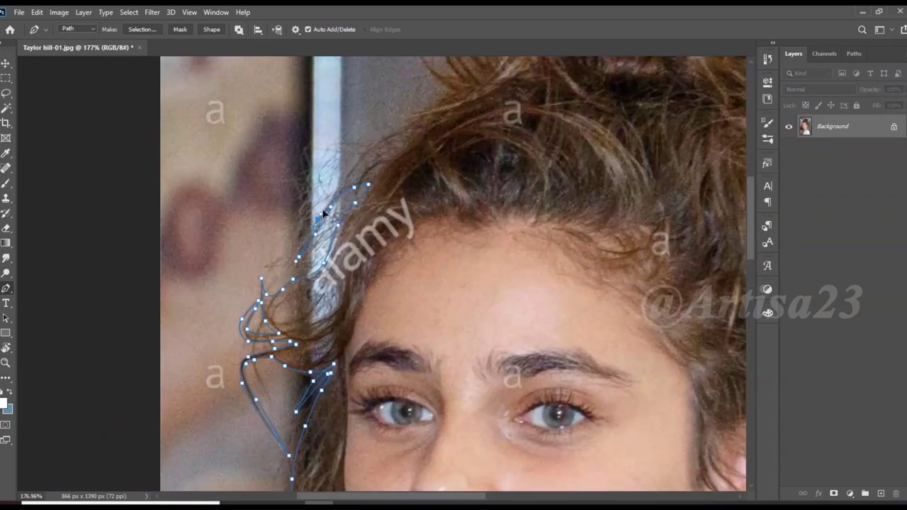
{"action": "scroll", "coordinate": [330, 238], "scroll_direction": "up", "scroll_amount": 3}
{"action": "scroll", "coordinate": [379, 201], "scroll_direction": "up", "scroll_amount": 3}
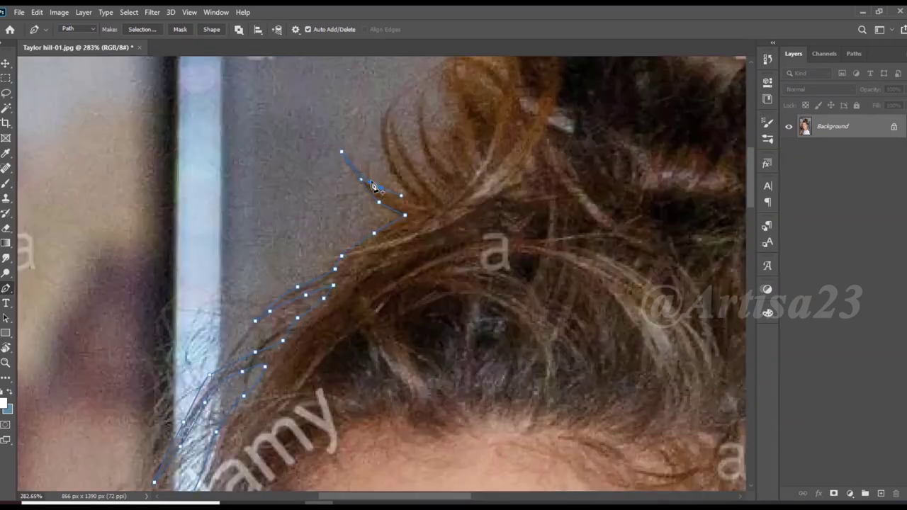
{"action": "left_click", "coordinate": [333, 151]}
Carry the path over the top of the hair and around the bun
{"action": "left_click_drag", "start_coordinate": [383, 88], "coordinate": [309, 279]}
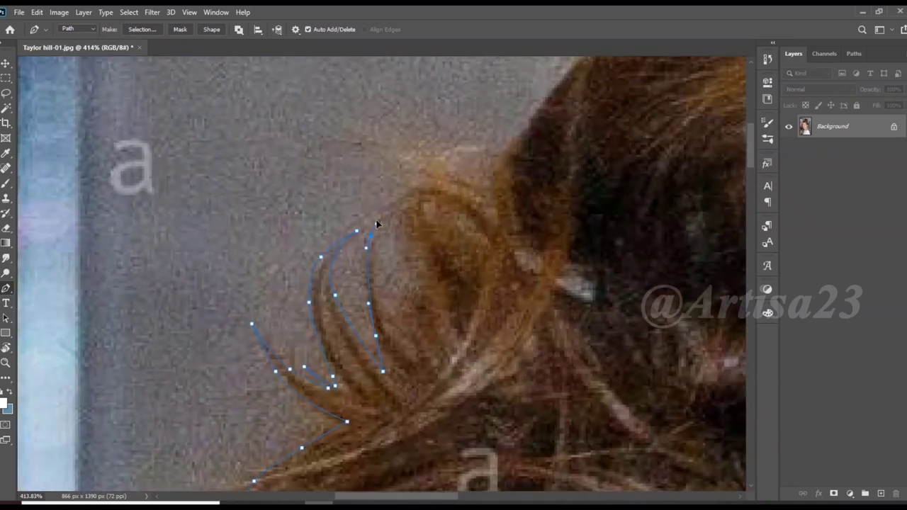
{"action": "left_click", "coordinate": [415, 283]}
{"action": "scroll", "coordinate": [408, 283], "scroll_direction": "down", "scroll_amount": 2}
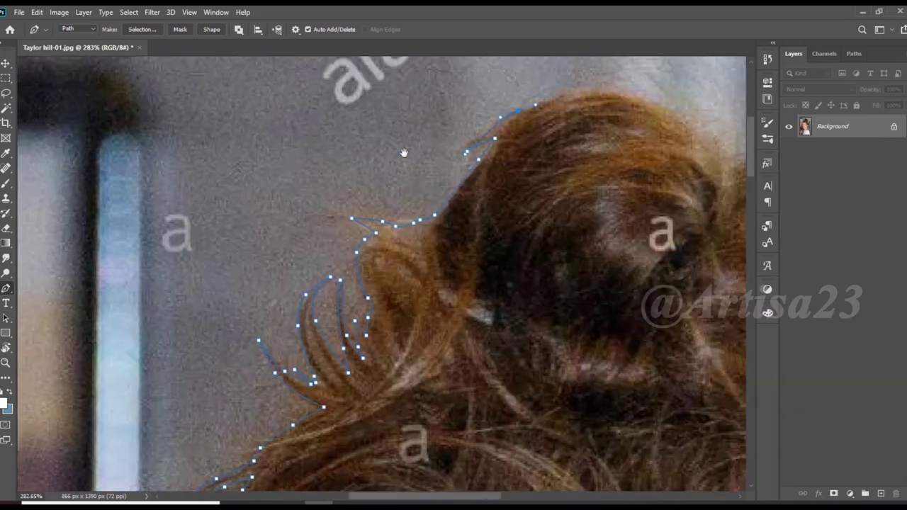
{"action": "left_click_drag", "start_coordinate": [443, 189], "coordinate": [475, 216]}
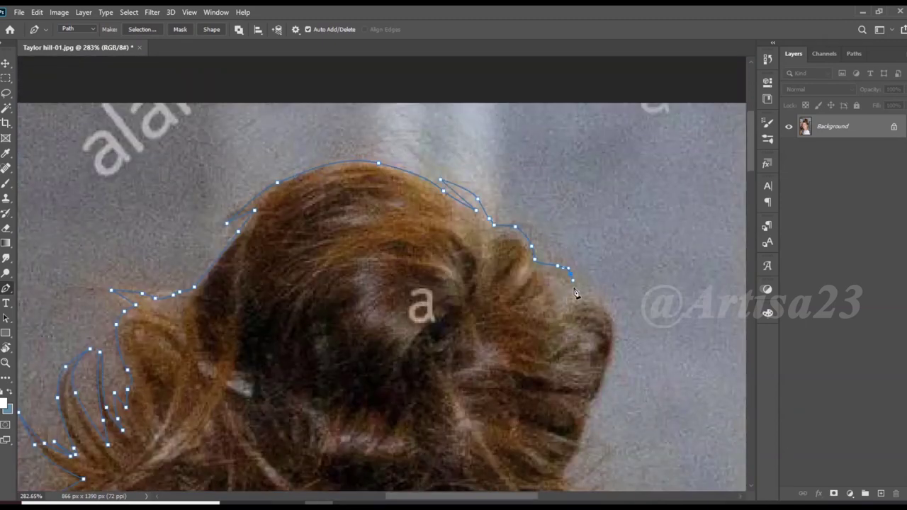
{"action": "scroll", "coordinate": [618, 337], "scroll_direction": "down", "scroll_amount": 1}
{"action": "scroll", "coordinate": [526, 245], "scroll_direction": "up", "scroll_amount": 2}
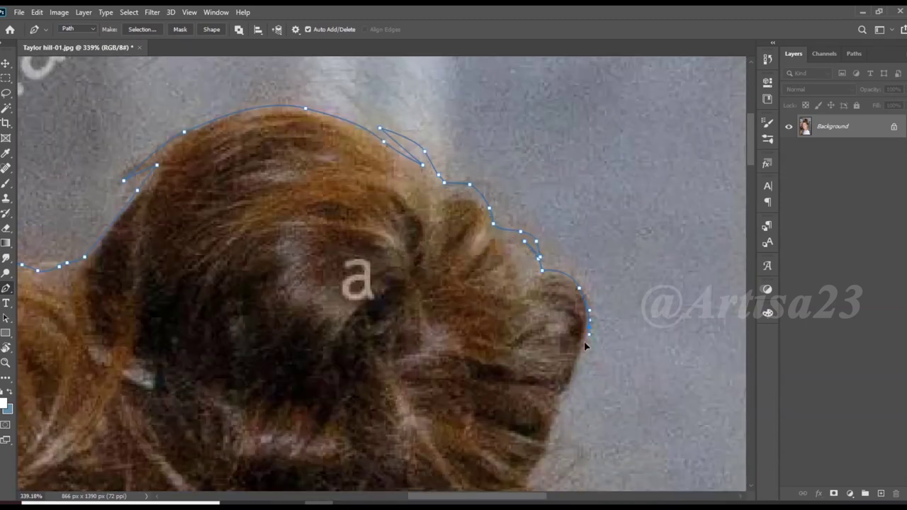
{"action": "left_click_drag", "start_coordinate": [586, 346], "coordinate": [496, 170]}
{"action": "scroll", "coordinate": [473, 265], "scroll_direction": "down", "scroll_amount": 2}
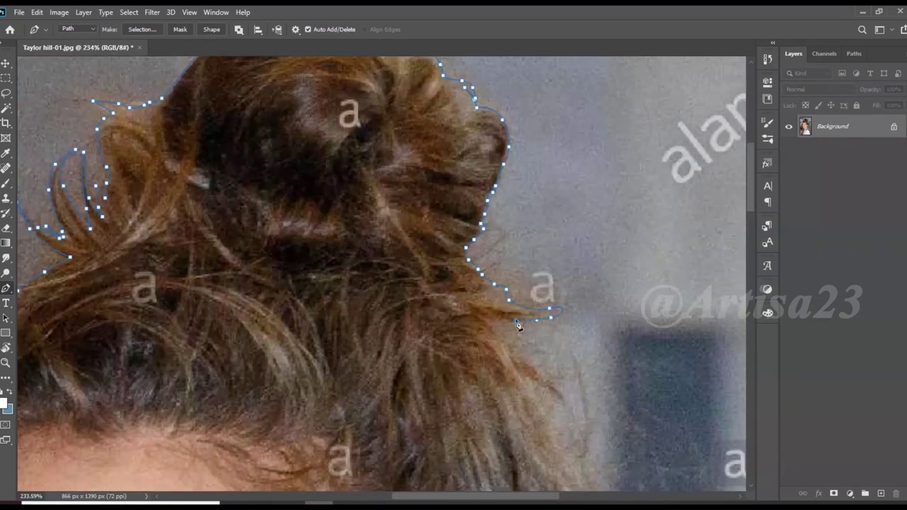
Extend the path down the hair's right side and behind the neck
{"action": "scroll", "coordinate": [552, 421], "scroll_direction": "down", "scroll_amount": 3}
{"action": "scroll", "coordinate": [455, 472], "scroll_direction": "up", "scroll_amount": 1}
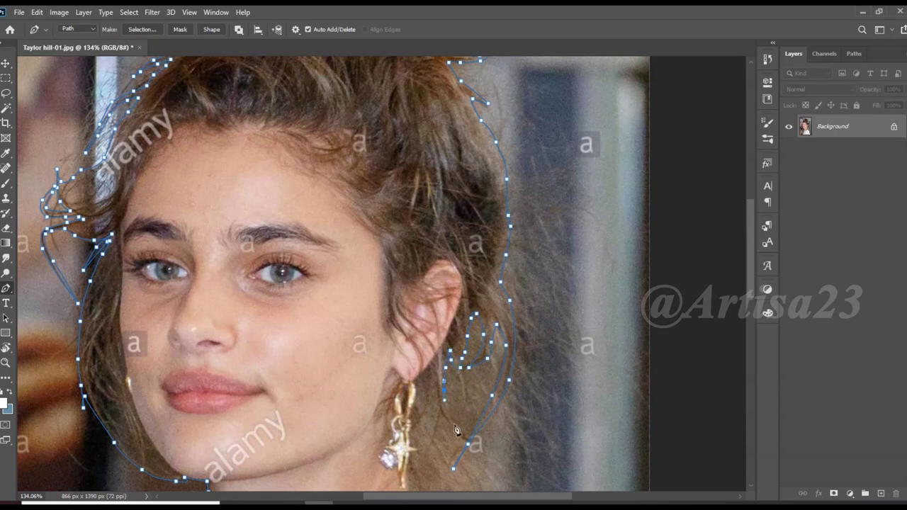
{"action": "scroll", "coordinate": [455, 430], "scroll_direction": "up", "scroll_amount": 3}
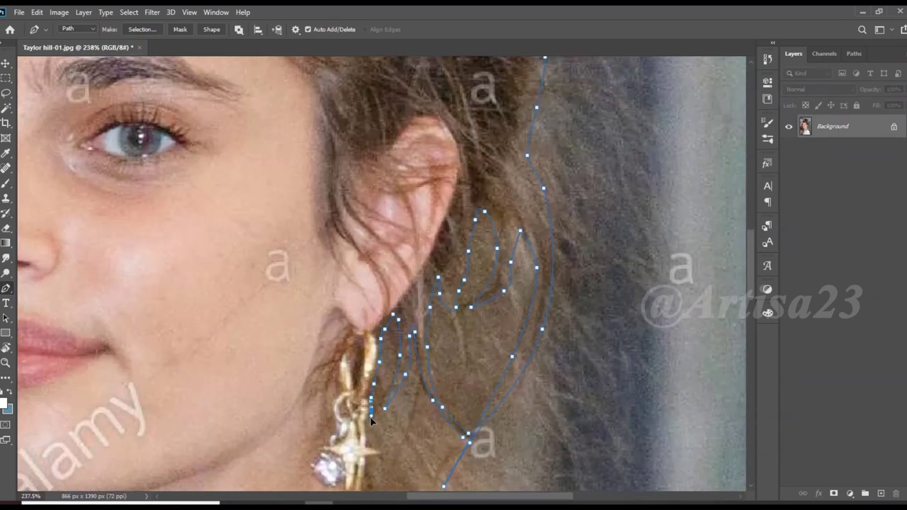
{"action": "scroll", "coordinate": [370, 421], "scroll_direction": "up", "scroll_amount": 2}
{"action": "scroll", "coordinate": [415, 364], "scroll_direction": "down", "scroll_amount": 3}
{"action": "scroll", "coordinate": [425, 364], "scroll_direction": "down", "scroll_amount": 3}
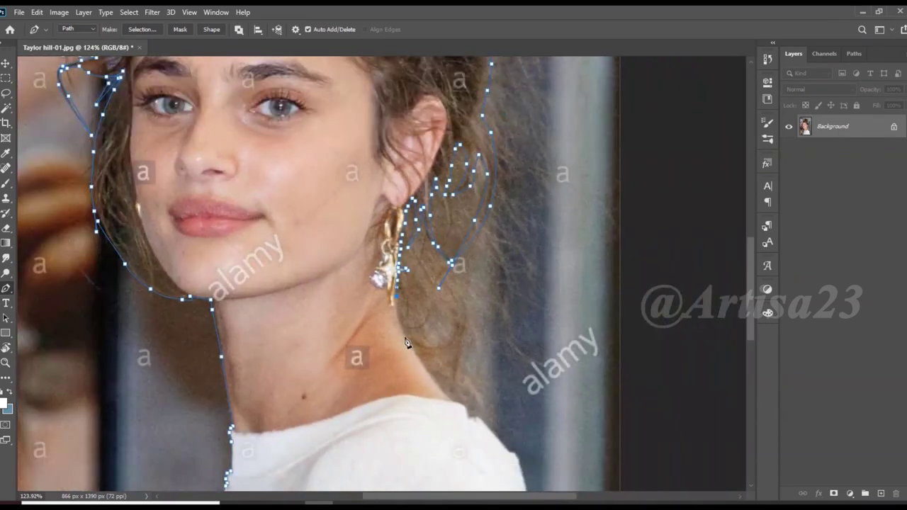
{"action": "scroll", "coordinate": [432, 364], "scroll_direction": "down", "scroll_amount": 1}
{"action": "scroll", "coordinate": [440, 364], "scroll_direction": "up", "scroll_amount": 1}
{"action": "scroll", "coordinate": [439, 363], "scroll_direction": "down", "scroll_amount": 1}
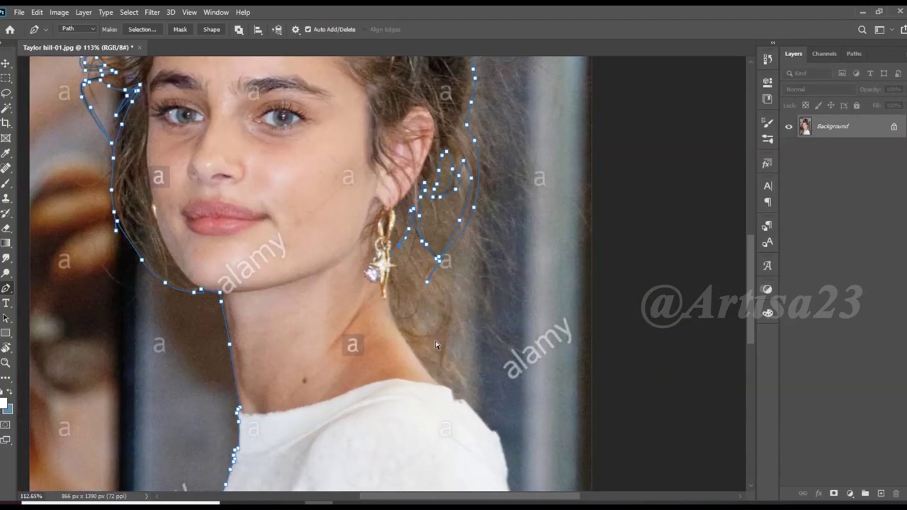
{"action": "scroll", "coordinate": [438, 291], "scroll_direction": "up", "scroll_amount": 2}
{"action": "scroll", "coordinate": [430, 287], "scroll_direction": "up", "scroll_amount": 2}
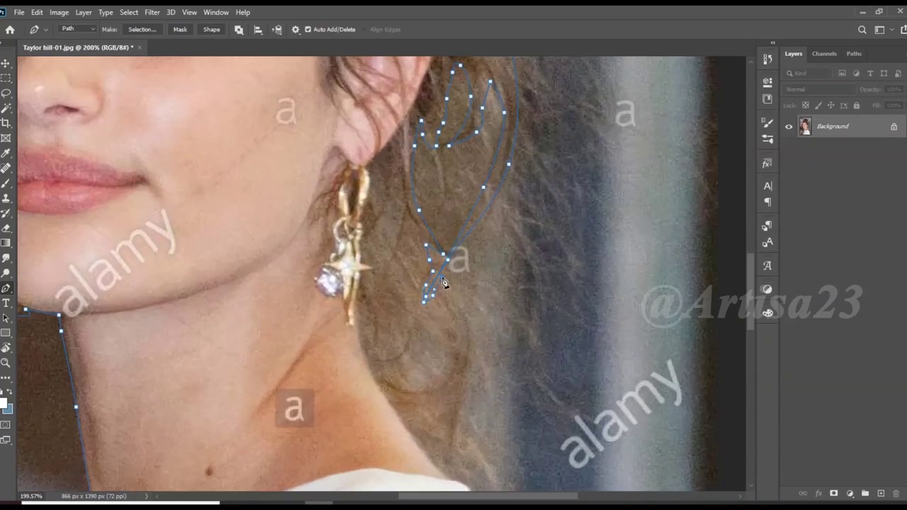
{"action": "left_click", "coordinate": [474, 327]}
{"action": "left_click", "coordinate": [480, 375]}
Run the path along the shoulder to the photo's bottom edge and close it
{"action": "scroll", "coordinate": [442, 409], "scroll_direction": "up", "scroll_amount": 2}
{"action": "scroll", "coordinate": [425, 315], "scroll_direction": "up", "scroll_amount": 2}
{"action": "scroll", "coordinate": [425, 315], "scroll_direction": "down", "scroll_amount": 2}
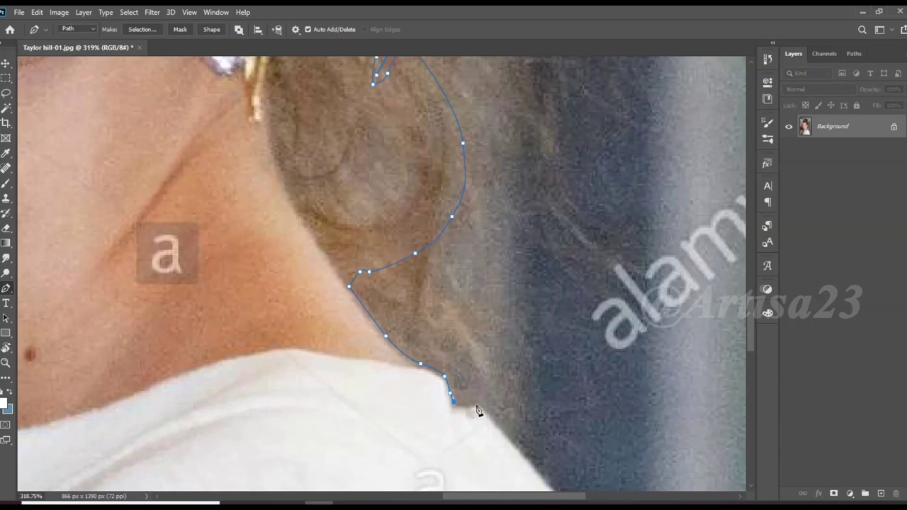
{"action": "left_click", "coordinate": [476, 411]}
{"action": "scroll", "coordinate": [476, 411], "scroll_direction": "down", "scroll_amount": 2}
{"action": "left_click", "coordinate": [482, 385]}
{"action": "scroll", "coordinate": [506, 308], "scroll_direction": "down", "scroll_amount": 2}
{"action": "scroll", "coordinate": [497, 264], "scroll_direction": "up", "scroll_amount": 1}
{"action": "scroll", "coordinate": [497, 264], "scroll_direction": "down", "scroll_amount": 1}
{"action": "left_click", "coordinate": [491, 208]}
{"action": "left_click", "coordinate": [515, 379]}
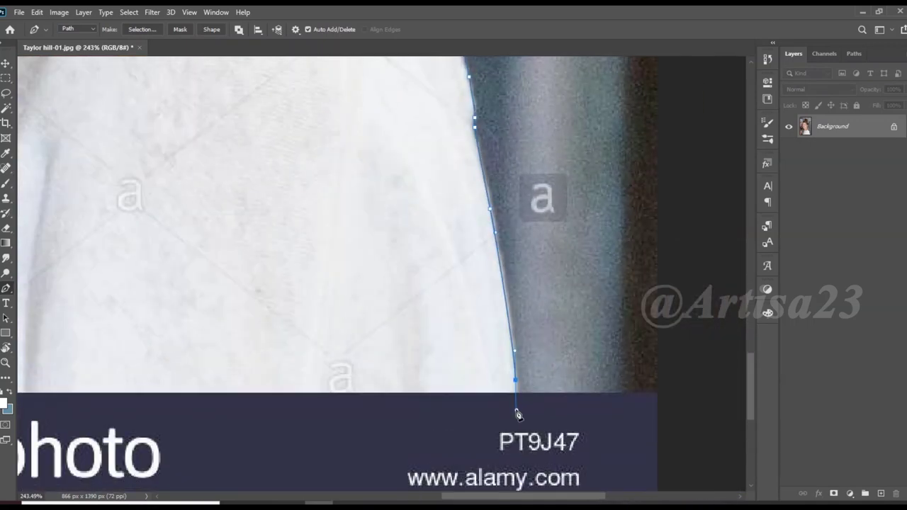
{"action": "scroll", "coordinate": [521, 406], "scroll_direction": "down", "scroll_amount": 3}
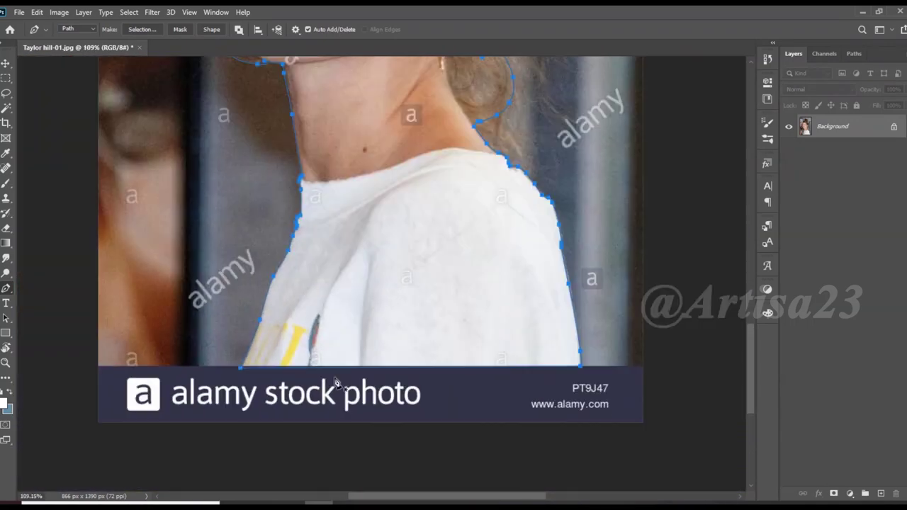
{"action": "right_click", "coordinate": [454, 113]}
{"action": "left_click", "coordinate": [488, 127]}
Turn the path into a selection, copy the woman onto her own layer, and hide Background
{"action": "left_click", "coordinate": [513, 134]}
{"action": "key", "text": "ctrl+j"}
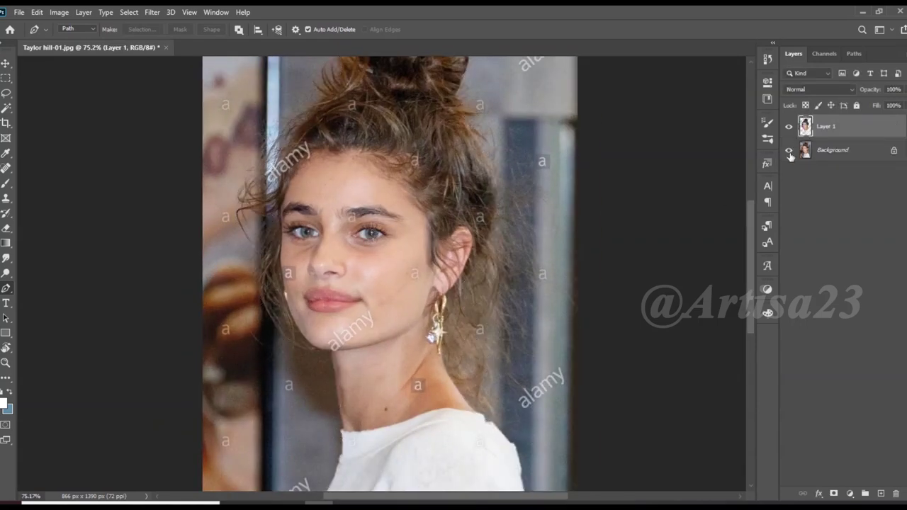
{"action": "left_click", "coordinate": [789, 149]}
Crop the canvas wider on both sides
{"action": "left_click", "coordinate": [6, 124]}
{"action": "left_click_drag", "start_coordinate": [478, 273], "coordinate": [575, 273]}
{"action": "key", "text": "Return"}
Add a new layer filled with bluish grey beneath the woman
{"action": "left_click", "coordinate": [880, 493], "text": "ctrl"}
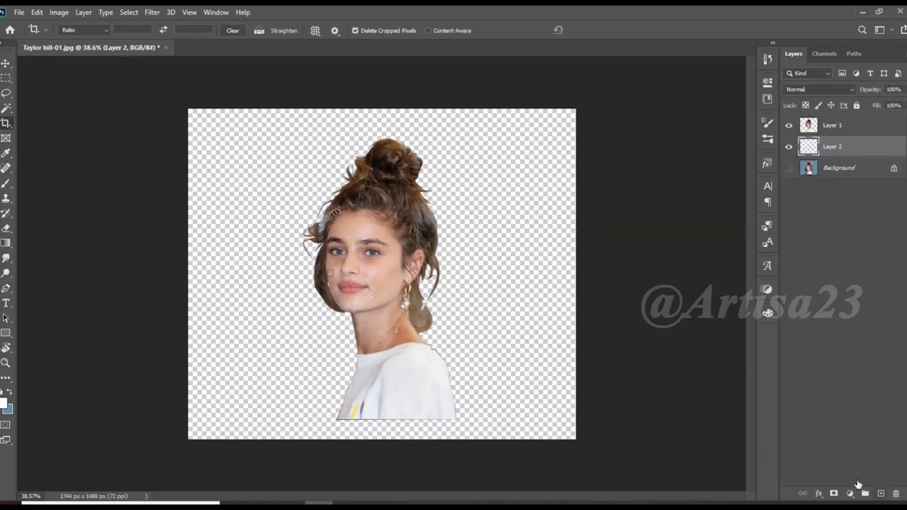
{"action": "key", "text": "i"}
{"action": "left_click", "coordinate": [3, 403]}
{"action": "left_click_drag", "start_coordinate": [428, 349], "coordinate": [423, 354]}
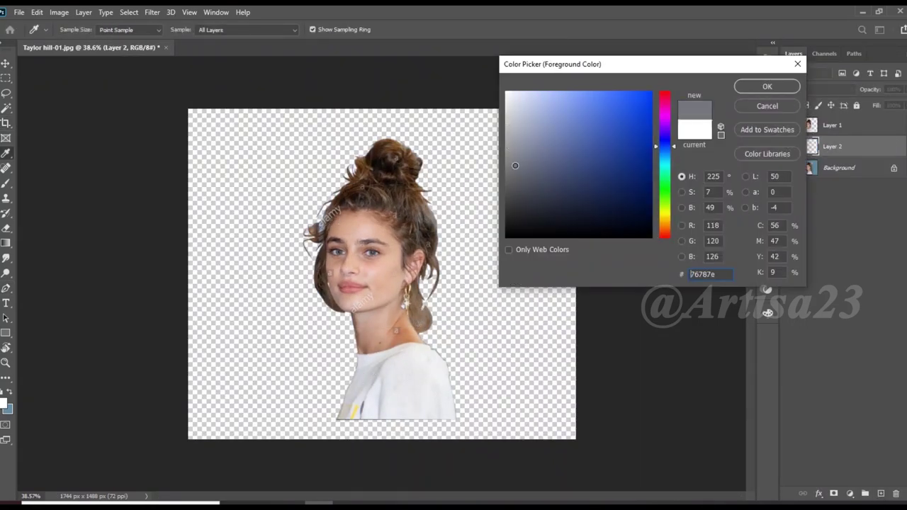
{"action": "left_click", "coordinate": [767, 86]}
{"action": "key", "text": "alt+BackSpace"}
{"action": "key", "text": "v"}
{"action": "scroll", "coordinate": [454, 269], "scroll_direction": "up", "scroll_amount": 5, "text": "alt"}
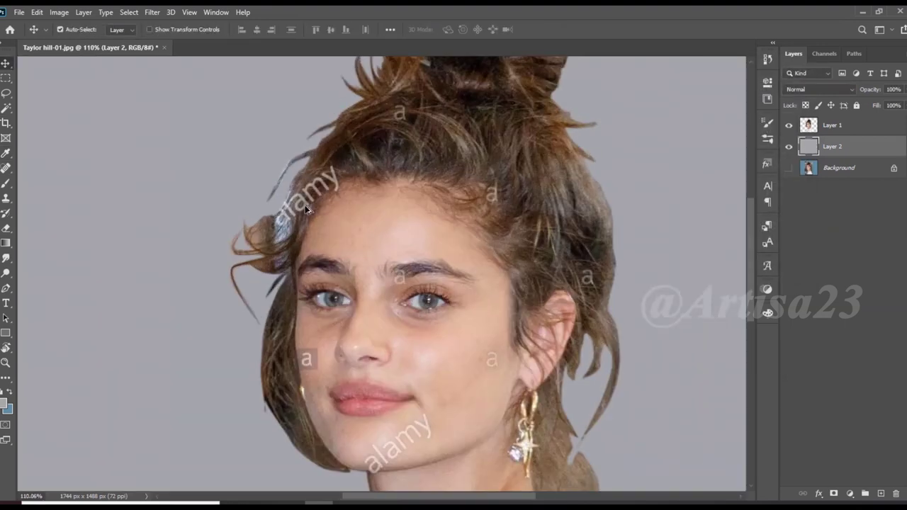
{"action": "key", "text": "alt+bracketright"}
With the Pen tool, bring up the options on the traced left hair-lock paths, dismissing each with Escape
{"action": "left_click", "coordinate": [6, 284]}
{"action": "scroll", "coordinate": [207, 157], "scroll_direction": "down", "scroll_amount": 4, "text": "alt"}
{"action": "scroll", "coordinate": [387, 246], "scroll_direction": "up", "scroll_amount": 5, "text": "alt"}
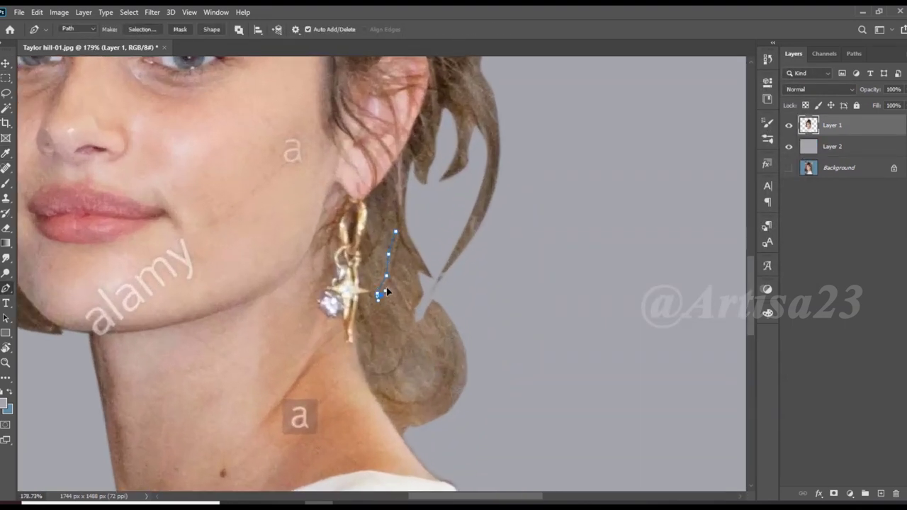
{"action": "scroll", "coordinate": [386, 394], "scroll_direction": "up", "scroll_amount": 2, "text": "alt"}
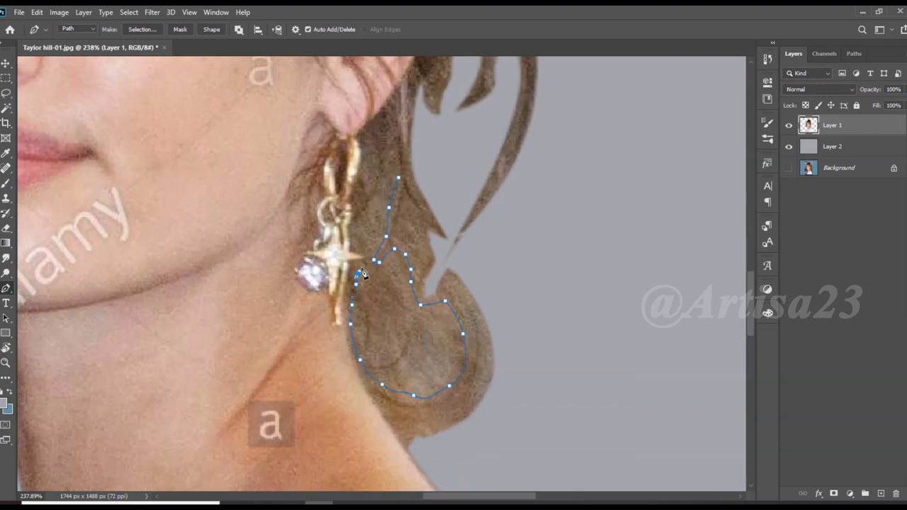
{"action": "scroll", "coordinate": [394, 145], "scroll_direction": "down", "scroll_amount": 2, "text": "alt"}
{"action": "right_click", "coordinate": [394, 35]}
{"action": "key", "text": "Escape"}
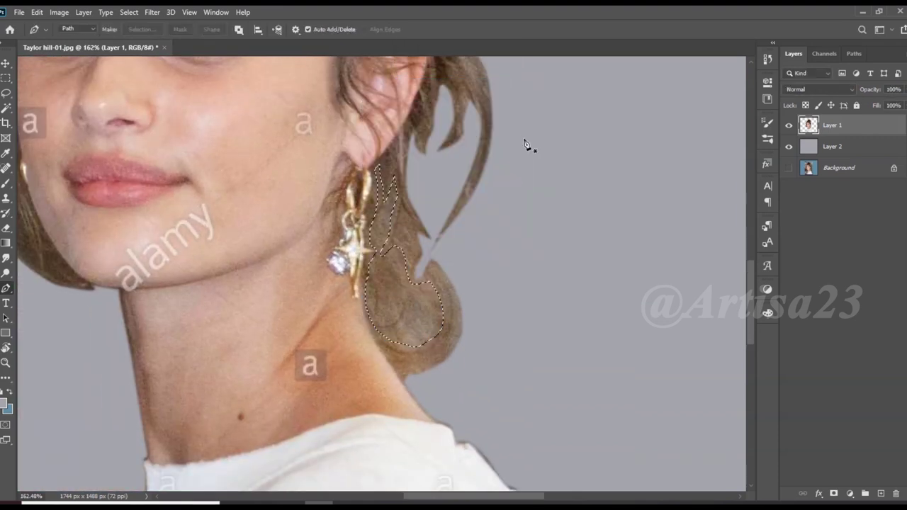
{"action": "scroll", "coordinate": [527, 142], "scroll_direction": "down", "scroll_amount": 2, "text": "alt"}
{"action": "scroll", "coordinate": [362, 124], "scroll_direction": "up", "scroll_amount": 3, "text": "alt"}
{"action": "scroll", "coordinate": [213, 340], "scroll_direction": "up", "scroll_amount": 4, "text": "alt"}
{"action": "scroll", "coordinate": [252, 314], "scroll_direction": "up", "scroll_amount": 3, "text": "alt"}
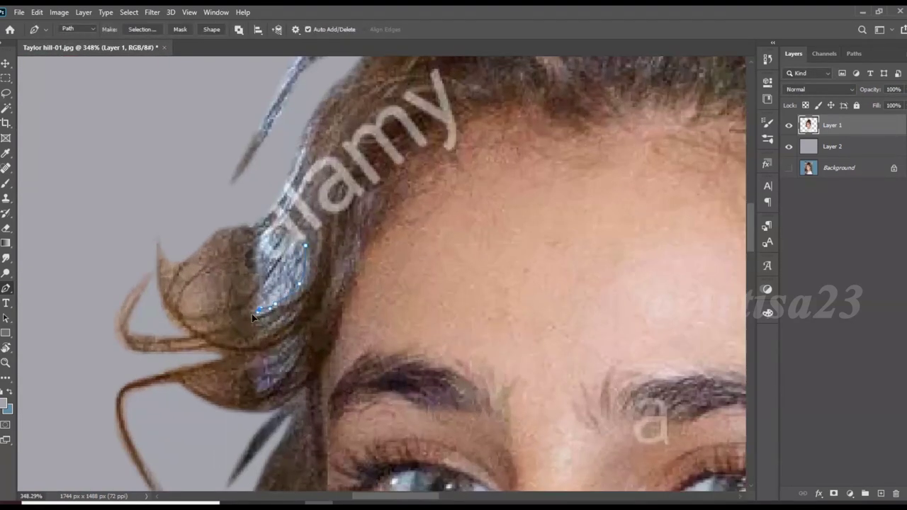
{"action": "right_click", "coordinate": [307, 246]}
{"action": "key", "text": "Escape"}
{"action": "scroll", "coordinate": [319, 269], "scroll_direction": "down", "scroll_amount": 2}
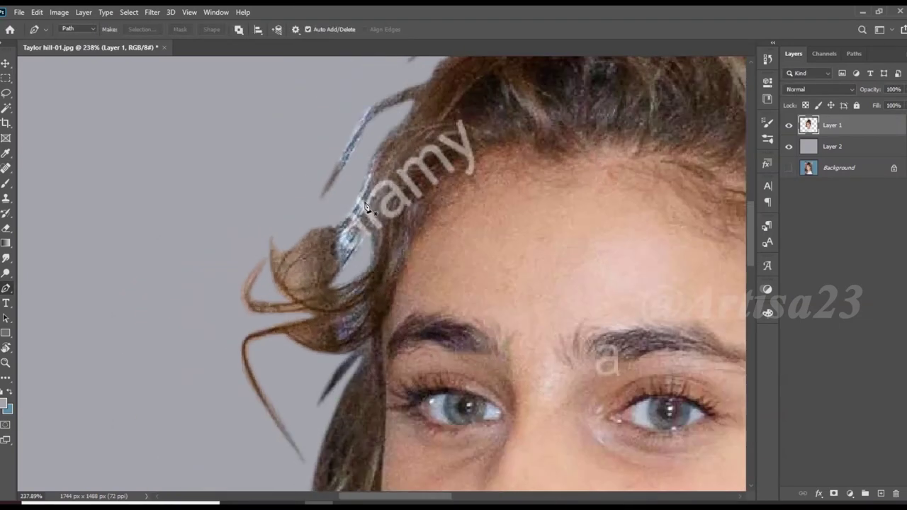
{"action": "scroll", "coordinate": [312, 296], "scroll_direction": "up", "scroll_amount": 3}
Make a selection from a traced left hair-lock path
{"action": "right_click", "coordinate": [360, 261]}
{"action": "key", "text": "Escape"}
{"action": "scroll", "coordinate": [333, 262], "scroll_direction": "down", "scroll_amount": 1, "text": "alt"}
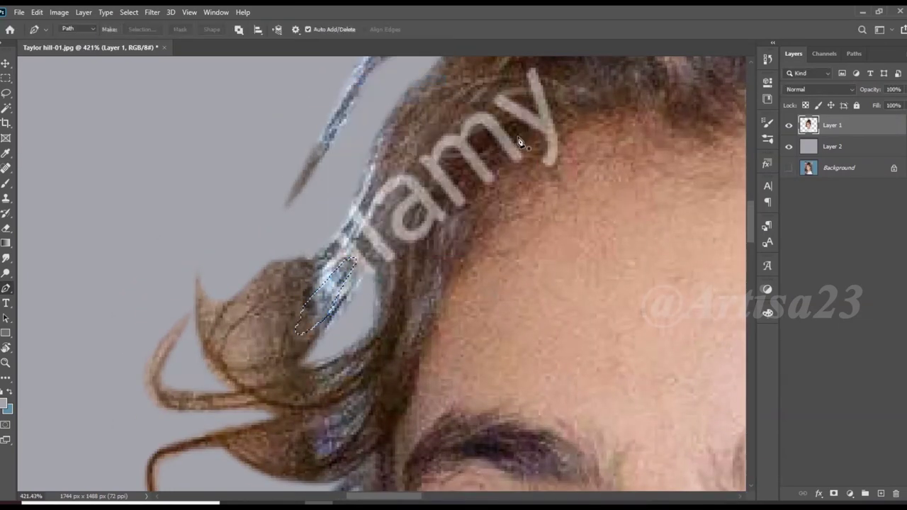
{"action": "scroll", "coordinate": [319, 248], "scroll_direction": "down", "scroll_amount": 1, "text": "alt"}
{"action": "scroll", "coordinate": [293, 221], "scroll_direction": "up", "scroll_amount": 3, "text": "alt"}
{"action": "right_click", "coordinate": [289, 268]}
{"action": "left_click", "coordinate": [324, 293]}
{"action": "left_click", "coordinate": [506, 137]}
{"action": "scroll", "coordinate": [354, 283], "scroll_direction": "down", "scroll_amount": 2, "text": "alt"}
{"action": "scroll", "coordinate": [293, 279], "scroll_direction": "up", "scroll_amount": 3, "text": "alt"}
Turn two more hair-lock paths into selections with Make Selection
{"action": "right_click", "coordinate": [333, 290]}
{"action": "left_click", "coordinate": [348, 97]}
{"action": "scroll", "coordinate": [447, 220], "scroll_direction": "up", "scroll_amount": 2}
{"action": "right_click", "coordinate": [428, 229]}
{"action": "left_click", "coordinate": [454, 291]}
{"action": "left_click", "coordinate": [516, 152]}
Save the portrait as Taylor hill-01.psd
{"action": "key", "text": "ctrl+shift+s"}
{"action": "type", "text": "d"}
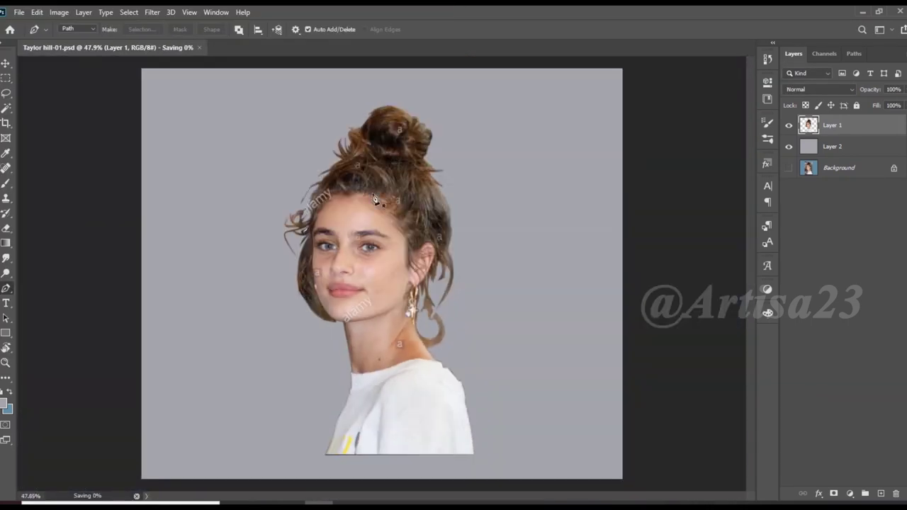
{"action": "key", "text": "ctrl+s"}
{"action": "left_click", "coordinate": [473, 209]}
Trace a new left hair-lock outline and convert it into a selection
{"action": "scroll", "coordinate": [336, 380], "scroll_direction": "up", "scroll_amount": 2}
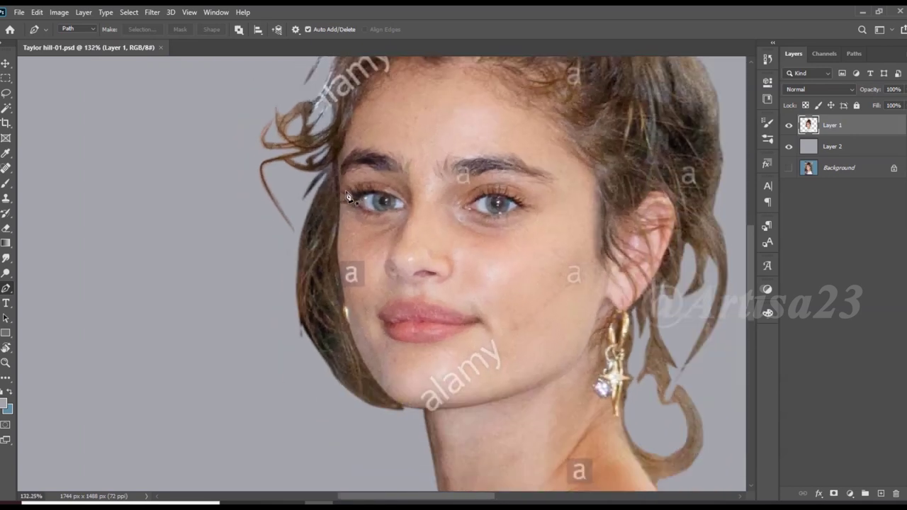
{"action": "scroll", "coordinate": [336, 381], "scroll_direction": "up", "scroll_amount": 2}
{"action": "scroll", "coordinate": [336, 381], "scroll_direction": "up", "scroll_amount": 1}
{"action": "left_click", "coordinate": [364, 387]}
{"action": "right_click", "coordinate": [331, 315]}
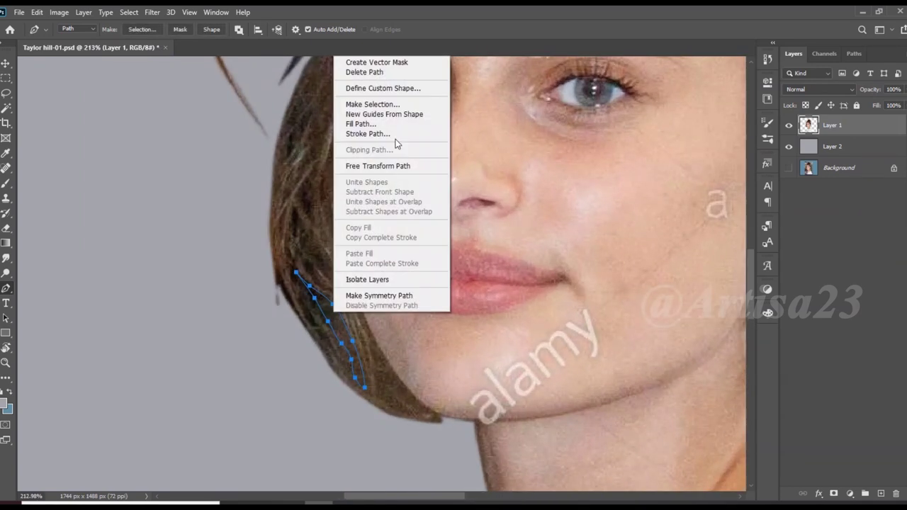
{"action": "left_click", "coordinate": [354, 73]}
{"action": "scroll", "coordinate": [518, 141], "scroll_direction": "down", "scroll_amount": 5}
{"action": "scroll", "coordinate": [304, 239], "scroll_direction": "up", "scroll_amount": 6}
{"action": "left_click", "coordinate": [305, 213]}
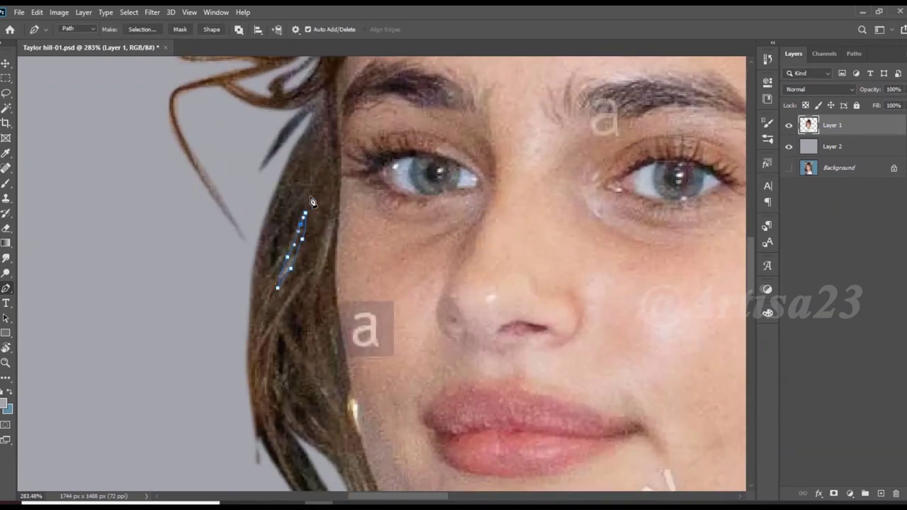
{"action": "right_click", "coordinate": [309, 220]}
{"action": "left_click", "coordinate": [336, 276]}
{"action": "key", "text": "Return"}
{"action": "scroll", "coordinate": [310, 203], "scroll_direction": "down", "scroll_amount": 4}
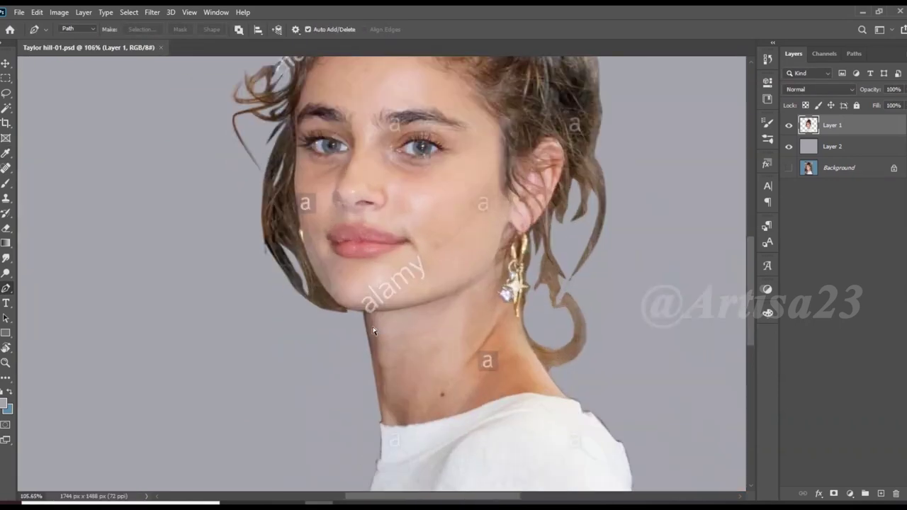
{"action": "scroll", "coordinate": [396, 160], "scroll_direction": "down", "scroll_amount": 3}
Duplicate the portrait layer and set its Levels inputs to 22, 1.00 and 244
{"action": "scroll", "coordinate": [396, 160], "scroll_direction": "down", "scroll_amount": 1}
{"action": "key", "text": "ctrl+j"}
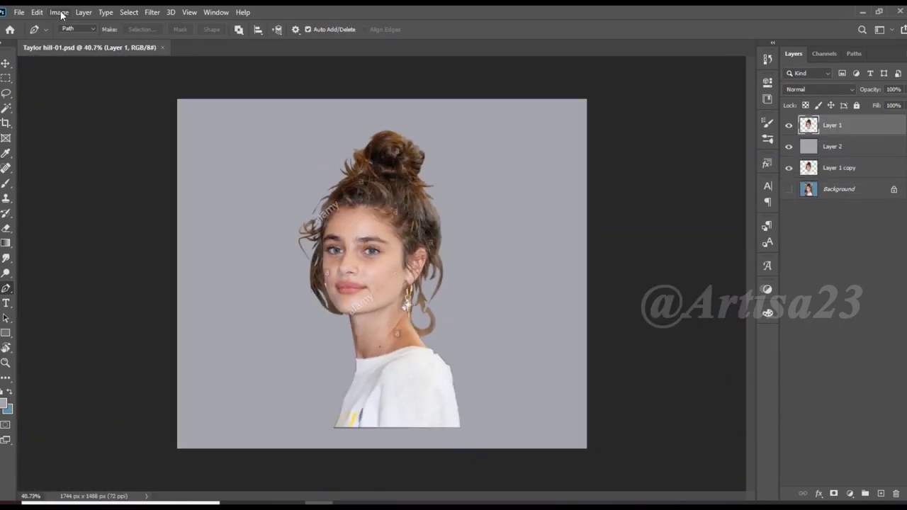
{"action": "key", "text": "ctrl+l"}
{"action": "left_click_drag", "start_coordinate": [570, 191], "coordinate": [569, 190]}
{"action": "left_click_drag", "start_coordinate": [702, 190], "coordinate": [689, 190]}
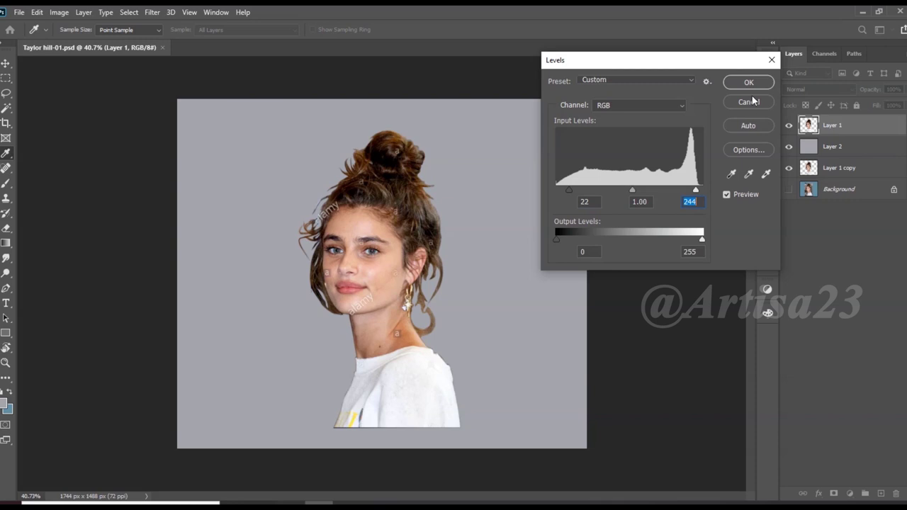
{"action": "left_click", "coordinate": [748, 82]}
Apply a Curves adjustment from Image > Adjustments and save the document
{"action": "scroll", "coordinate": [386, 231], "scroll_direction": "up", "scroll_amount": 1}
{"action": "left_click", "coordinate": [59, 12]}
{"action": "left_click", "coordinate": [223, 63]}
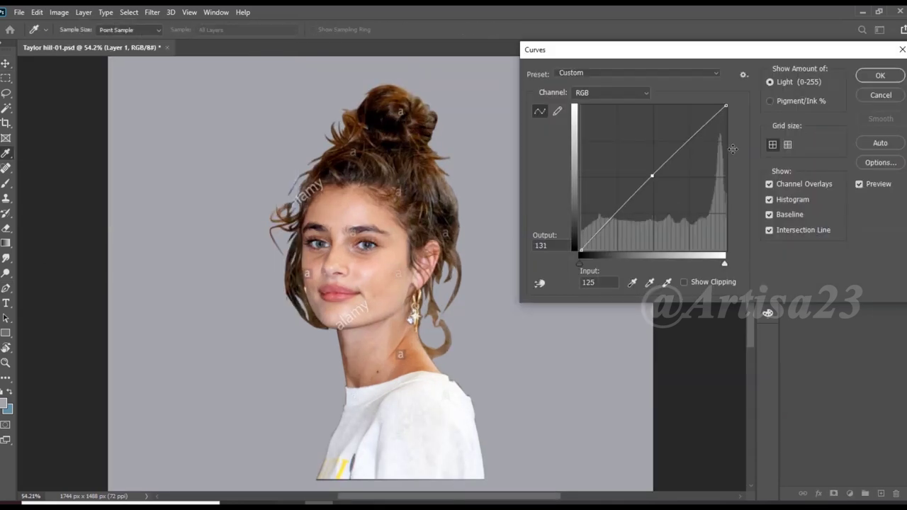
{"action": "key", "text": "Return"}
{"action": "key", "text": "v"}
{"action": "scroll", "coordinate": [467, 262], "scroll_direction": "down", "scroll_amount": 1}
{"action": "key", "text": "ctrl+s"}
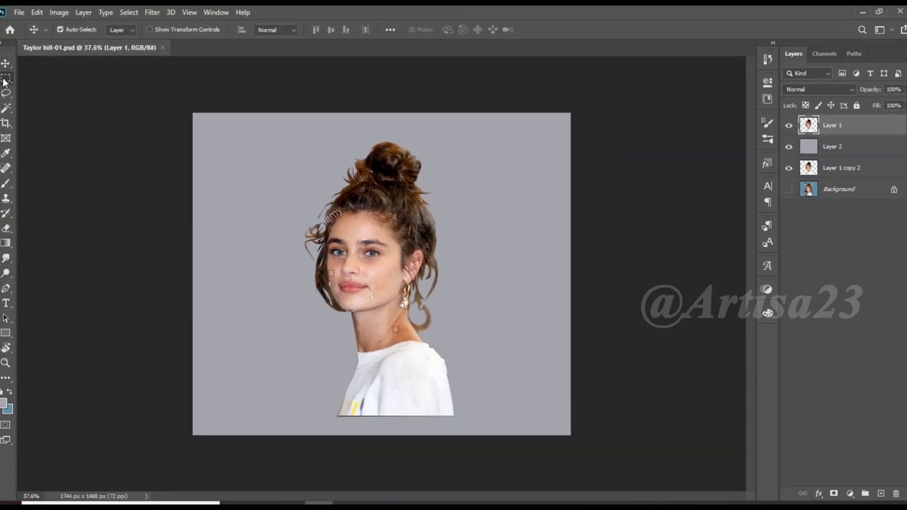
Smudge the forehead skin and blend the hairline into it with a size-15 brush
{"action": "key", "text": "m"}
{"action": "left_click_drag", "start_coordinate": [329, 415], "coordinate": [496, 453]}
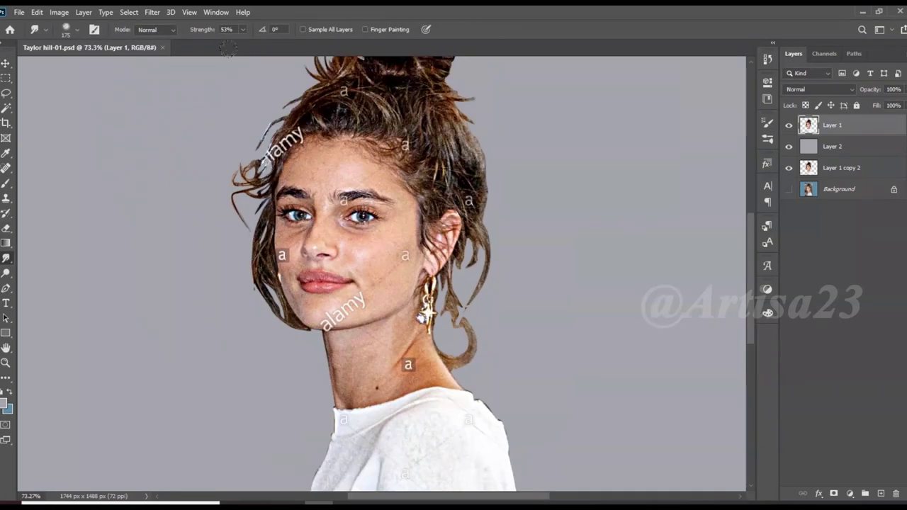
{"action": "scroll", "coordinate": [340, 170], "scroll_direction": "up", "scroll_amount": 1}
{"action": "scroll", "coordinate": [340, 170], "scroll_direction": "up", "scroll_amount": 1}
{"action": "scroll", "coordinate": [354, 177], "scroll_direction": "up", "scroll_amount": 1}
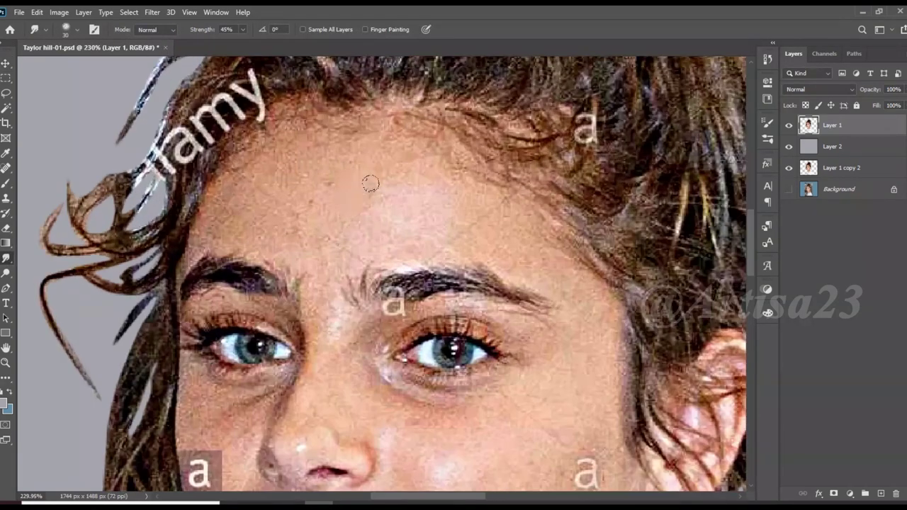
{"action": "mouse_move", "coordinate": [334, 175]}
{"action": "left_mouse_down"}
{"action": "mouse_move", "coordinate": [284, 222]}
{"action": "mouse_move", "coordinate": [267, 163]}
{"action": "left_mouse_up"}
{"action": "mouse_move", "coordinate": [371, 171]}
{"action": "left_mouse_down"}
{"action": "mouse_move", "coordinate": [303, 156]}
{"action": "mouse_move", "coordinate": [229, 182]}
{"action": "left_mouse_up"}
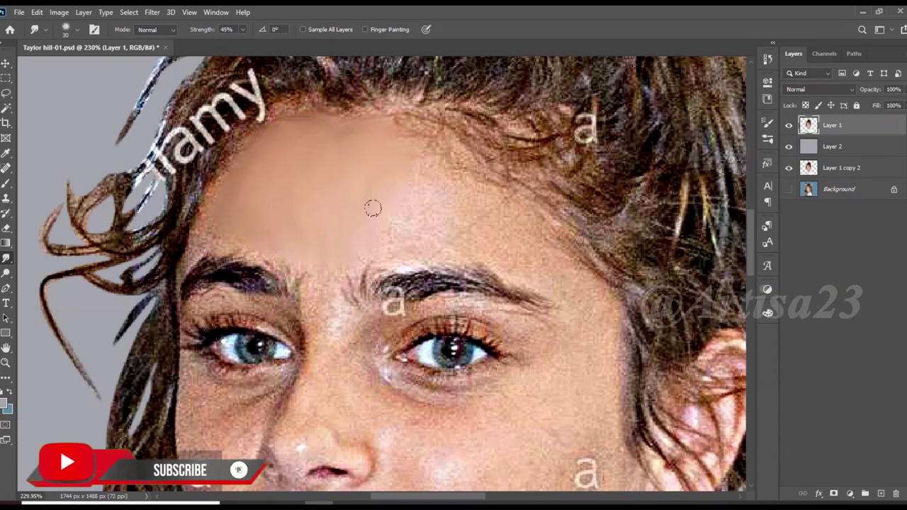
{"action": "key", "text": "bracketleft"}
{"action": "mouse_move", "coordinate": [496, 237]}
{"action": "left_mouse_down"}
{"action": "mouse_move", "coordinate": [482, 166]}
{"action": "mouse_move", "coordinate": [517, 142]}
{"action": "mouse_move", "coordinate": [506, 120]}
{"action": "mouse_move", "coordinate": [391, 124]}
{"action": "left_mouse_up"}
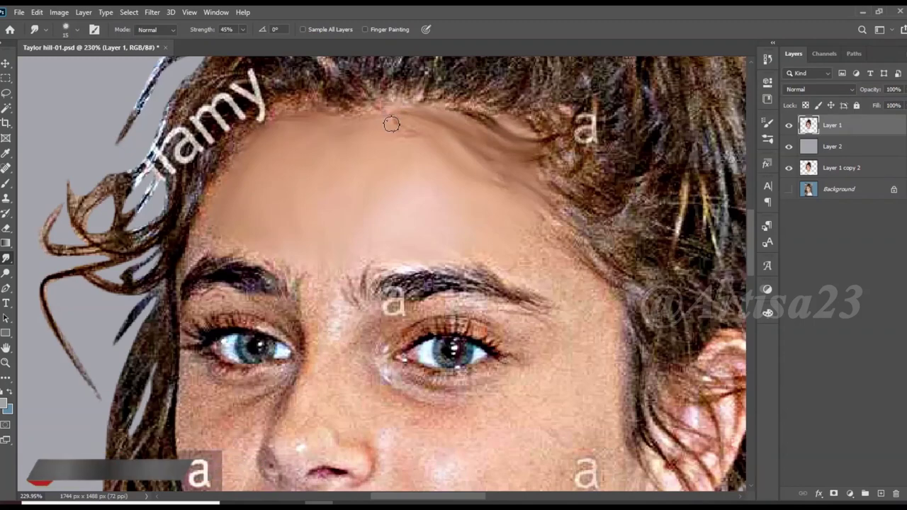
Soften both eyebrows and the skin above the left eyelid into smooth strokes
{"action": "key", "text": "bracketright"}
{"action": "key", "text": "bracketright"}
{"action": "key", "text": "bracketright"}
{"action": "scroll", "coordinate": [540, 276], "scroll_direction": "up", "scroll_amount": 3}
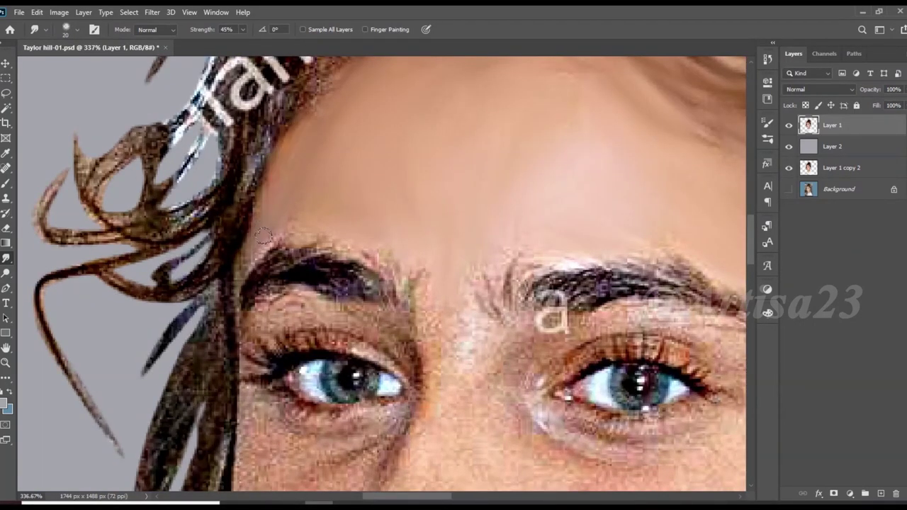
{"action": "left_click_drag", "start_coordinate": [388, 253], "coordinate": [329, 275]}
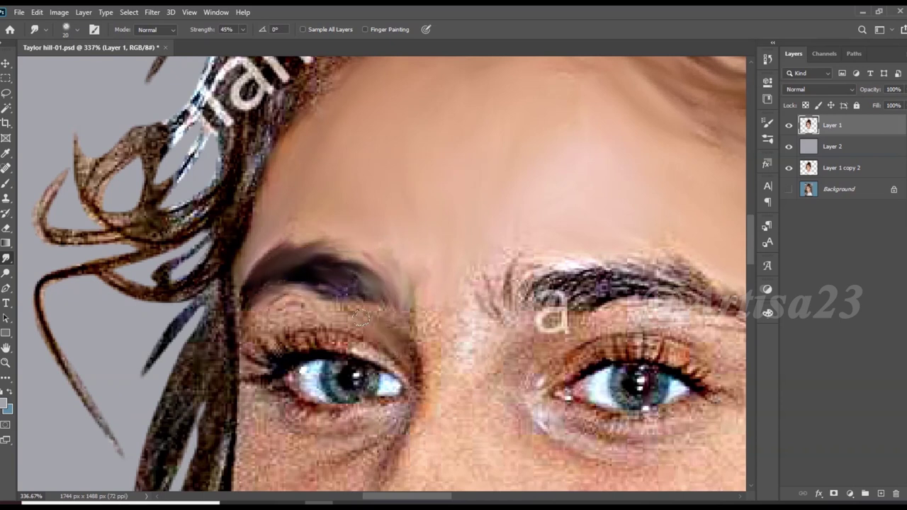
{"action": "key", "text": "bracketleft"}
{"action": "left_click_drag", "start_coordinate": [360, 318], "coordinate": [290, 318]}
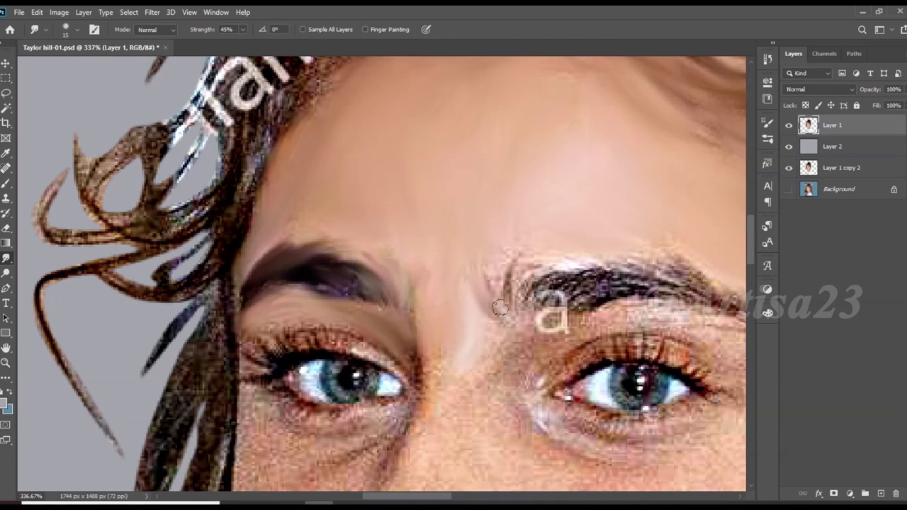
{"action": "left_click_drag", "start_coordinate": [508, 289], "coordinate": [588, 269]}
{"action": "key", "text": "bracketleft"}
{"action": "mouse_move", "coordinate": [673, 280]}
{"action": "left_mouse_down"}
{"action": "mouse_move", "coordinate": [539, 301]}
{"action": "mouse_move", "coordinate": [540, 337]}
{"action": "left_mouse_up"}
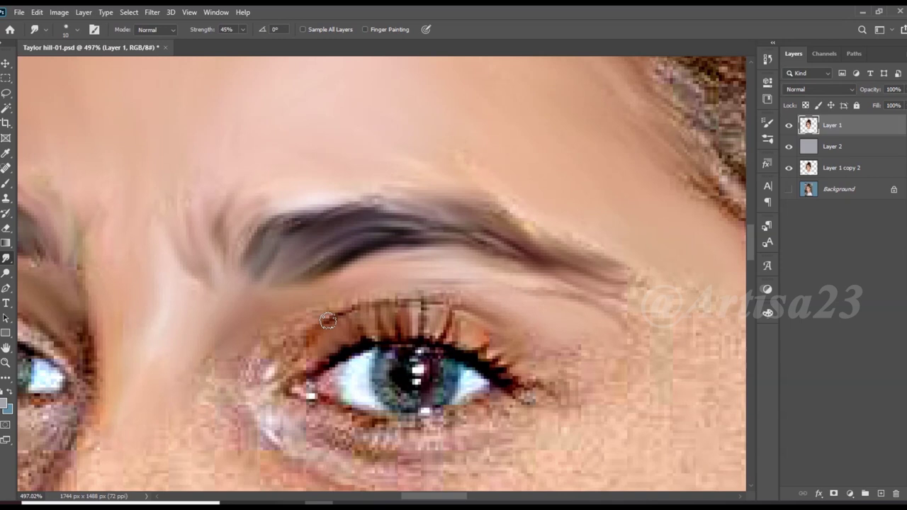
Smooth the under-eye skin, growing the brush from 15 to 25
{"action": "key", "text": "]"}
{"action": "left_click_drag", "start_coordinate": [328, 321], "coordinate": [317, 310]}
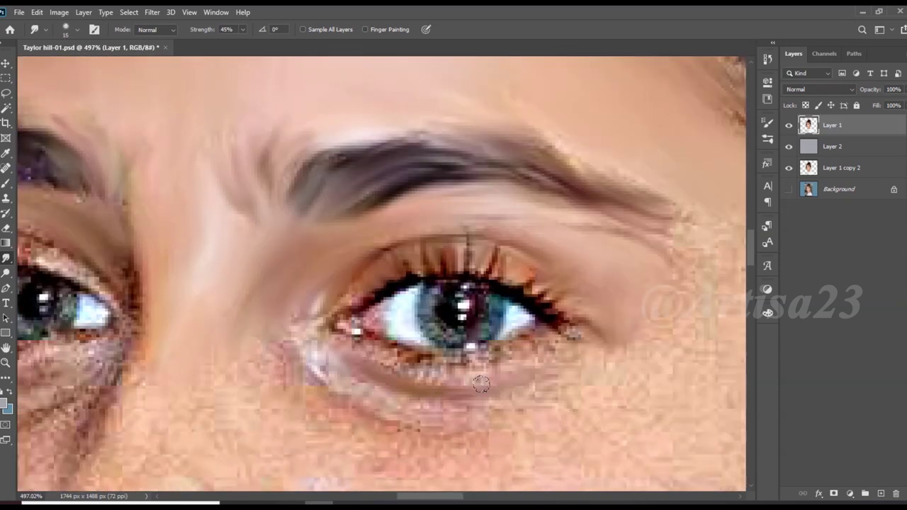
{"action": "left_click_drag", "start_coordinate": [437, 369], "coordinate": [502, 358]}
{"action": "key", "text": "]"}
{"action": "left_click_drag", "start_coordinate": [296, 349], "coordinate": [548, 384]}
{"action": "key", "text": "]"}
{"action": "left_click_drag", "start_coordinate": [354, 411], "coordinate": [603, 359]}
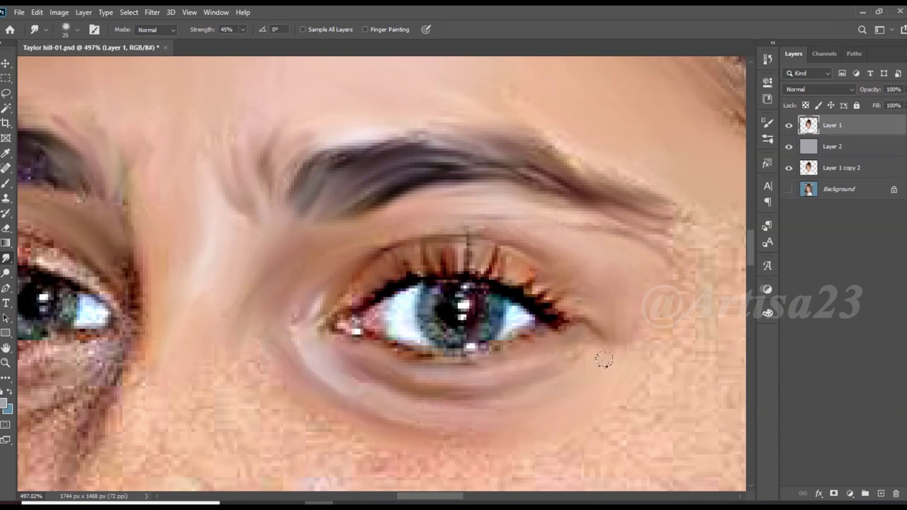
Smudge the lower-left cheek and the eyebrow beside the eye corner
{"action": "scroll", "coordinate": [469, 278], "scroll_direction": "left", "scroll_amount": 5}
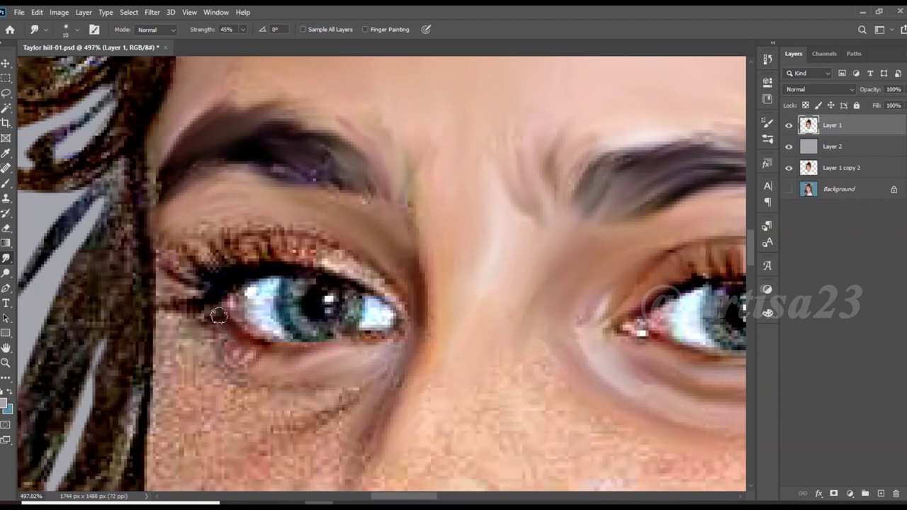
{"action": "scroll", "coordinate": [326, 355], "scroll_direction": "down", "scroll_amount": 2}
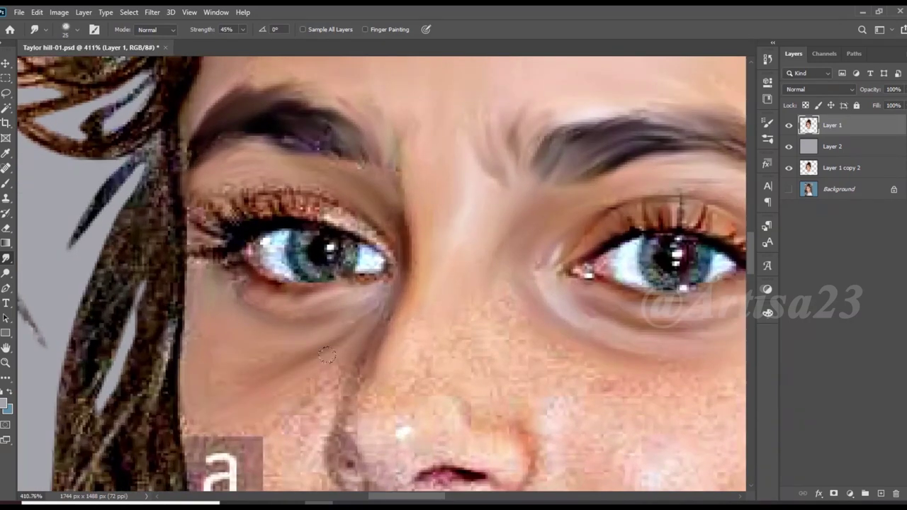
{"action": "scroll", "coordinate": [326, 356], "scroll_direction": "down", "scroll_amount": 2}
{"action": "key", "text": "bracketright"}
{"action": "mouse_move", "coordinate": [311, 376]}
{"action": "left_mouse_down"}
{"action": "mouse_move", "coordinate": [241, 404]}
{"action": "mouse_move", "coordinate": [241, 461]}
{"action": "left_mouse_up"}
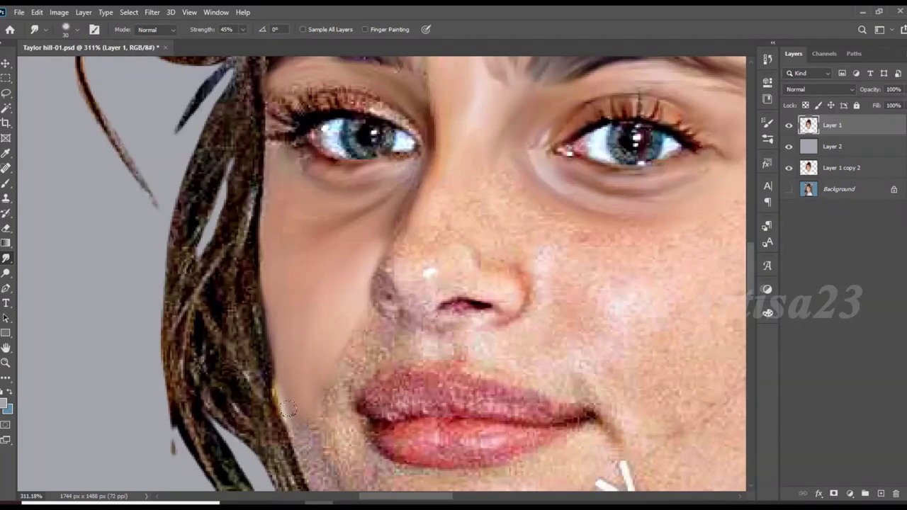
{"action": "scroll", "coordinate": [397, 261], "scroll_direction": "up", "scroll_amount": 3}
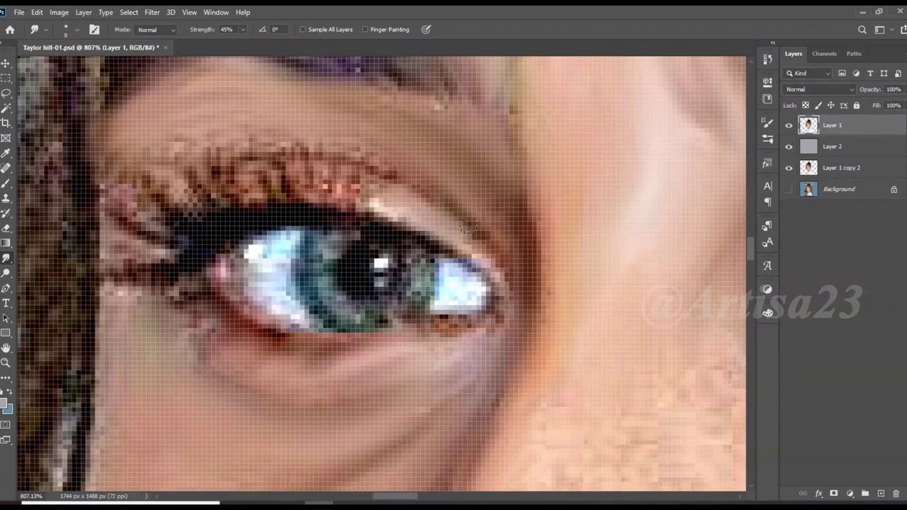
{"action": "key", "text": "bracketright"}
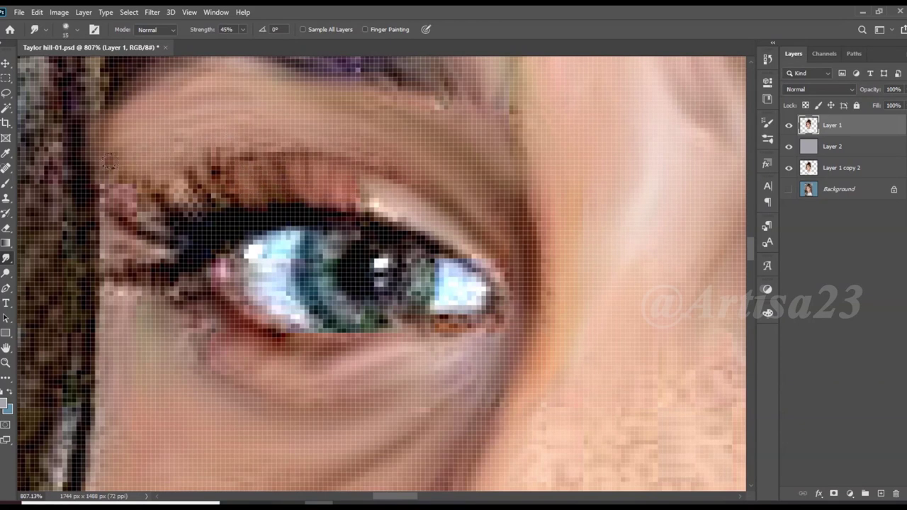
{"action": "mouse_move", "coordinate": [257, 157]}
{"action": "left_mouse_down"}
{"action": "mouse_move", "coordinate": [124, 298]}
{"action": "mouse_move", "coordinate": [282, 330]}
{"action": "left_mouse_up"}
{"action": "key", "text": "bracketleft"}
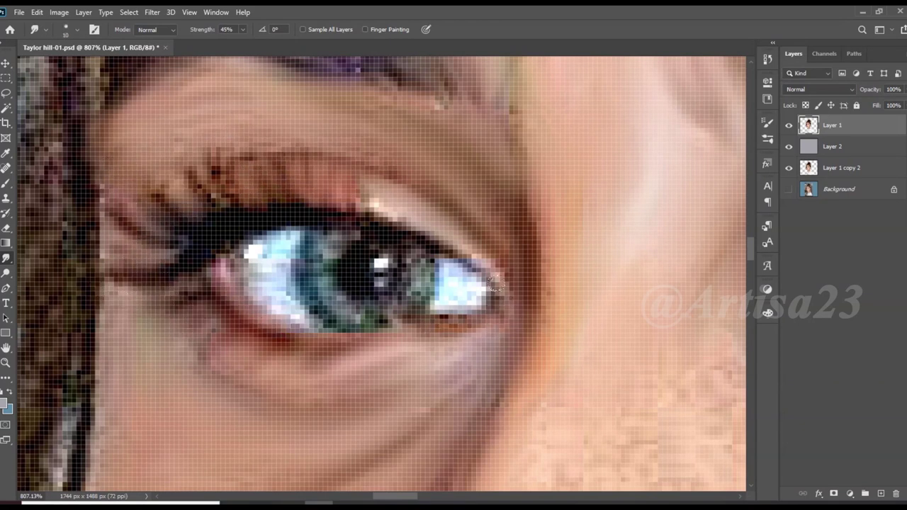
Move the view over the nose and adjust the brush size for the nostrils
{"action": "scroll", "coordinate": [403, 125], "scroll_direction": "down", "scroll_amount": 3}
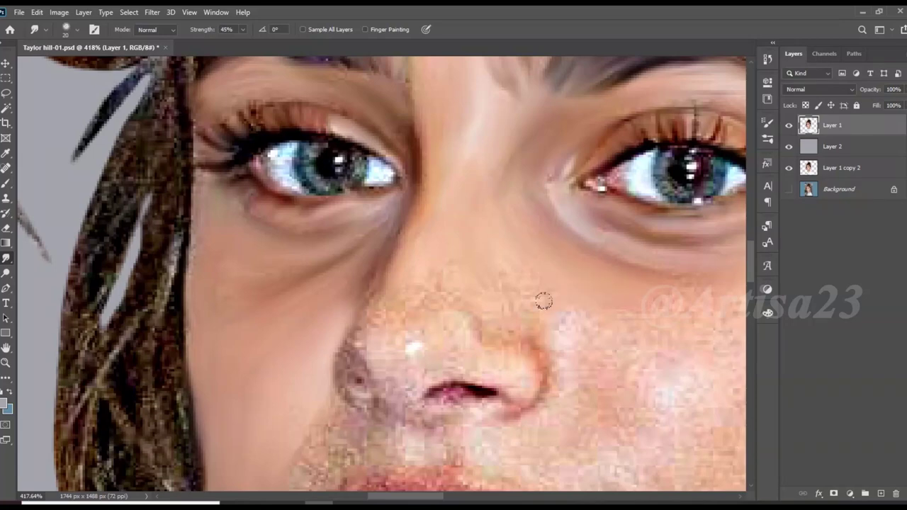
{"action": "scroll", "coordinate": [473, 317], "scroll_direction": "up", "scroll_amount": 2}
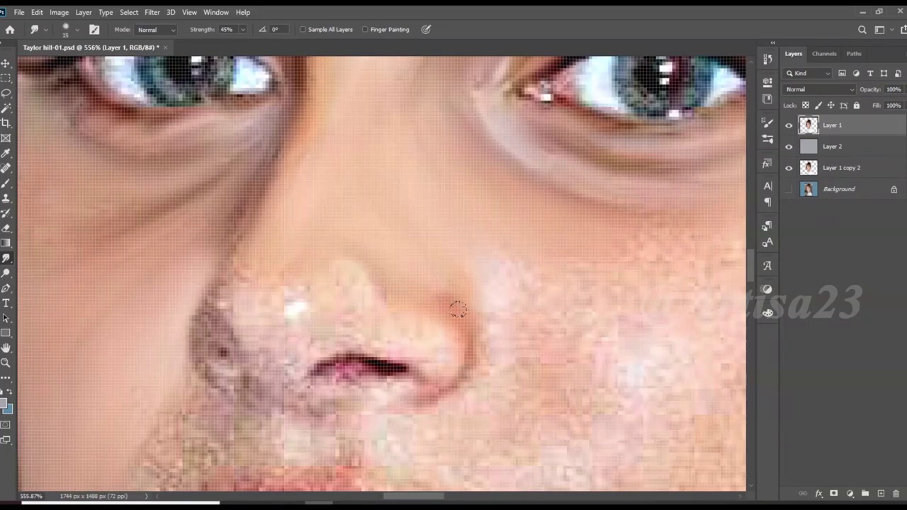
{"action": "scroll", "coordinate": [418, 326], "scroll_direction": "down", "scroll_amount": 2}
{"action": "key", "text": "bracketleft"}
{"action": "scroll", "coordinate": [298, 290], "scroll_direction": "up", "scroll_amount": 2}
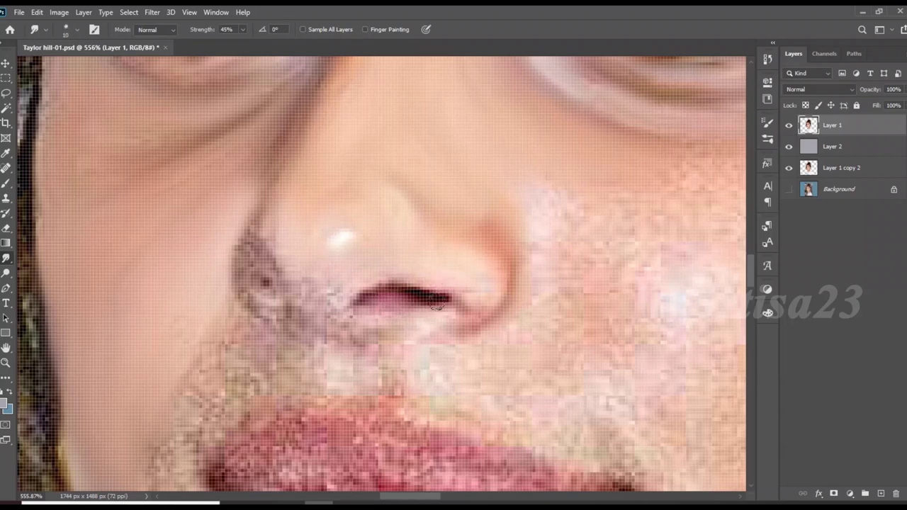
{"action": "scroll", "coordinate": [313, 252], "scroll_direction": "down", "scroll_amount": 3}
{"action": "scroll", "coordinate": [312, 258], "scroll_direction": "up", "scroll_amount": 4}
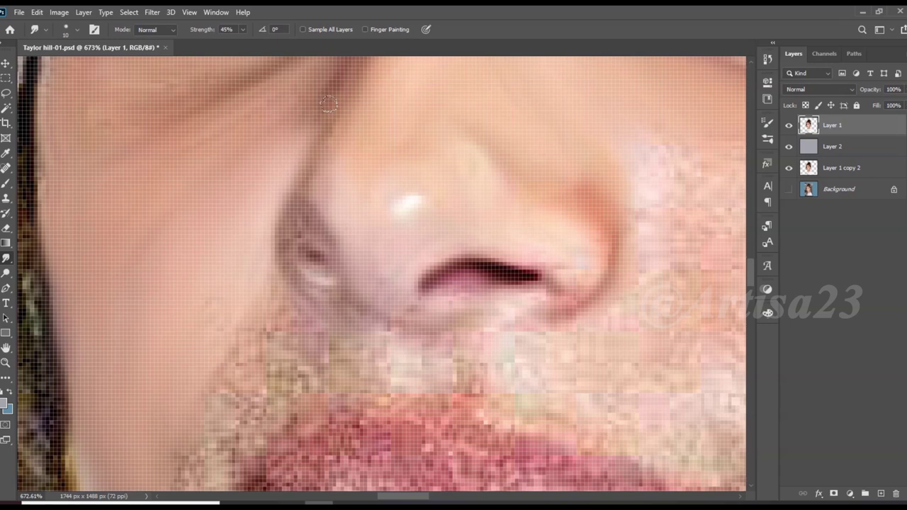
{"action": "scroll", "coordinate": [328, 105], "scroll_direction": "down", "scroll_amount": 3}
{"action": "key", "text": "bracketright"}
{"action": "scroll", "coordinate": [300, 247], "scroll_direction": "up", "scroll_amount": 3}
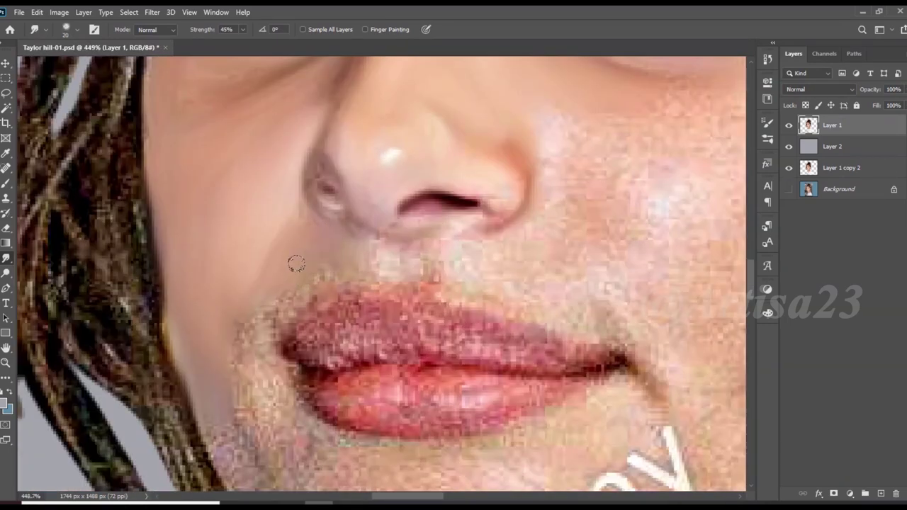
Smear away the alamy watermark on the chin with a slightly larger brush
{"action": "scroll", "coordinate": [252, 388], "scroll_direction": "down", "scroll_amount": 1}
{"action": "key", "text": "bracketright"}
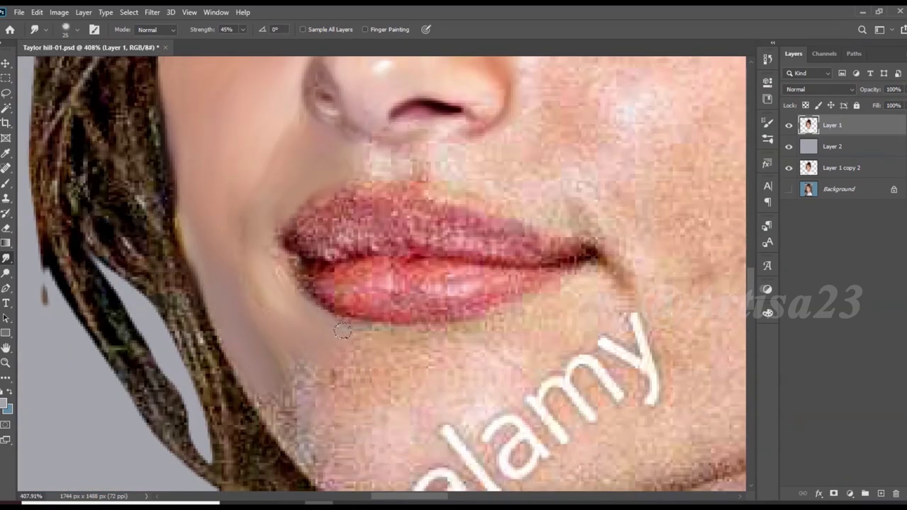
{"action": "scroll", "coordinate": [292, 287], "scroll_direction": "down", "scroll_amount": 3}
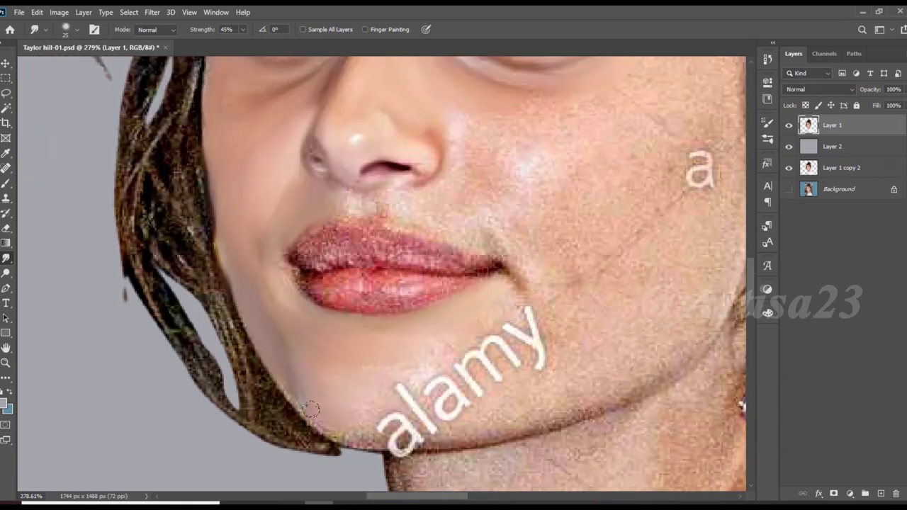
{"action": "scroll", "coordinate": [429, 328], "scroll_direction": "up", "scroll_amount": 3}
{"action": "mouse_move", "coordinate": [430, 328]}
{"action": "left_mouse_down"}
{"action": "mouse_move", "coordinate": [472, 309]}
{"action": "mouse_move", "coordinate": [473, 345]}
{"action": "mouse_move", "coordinate": [381, 366]}
{"action": "mouse_move", "coordinate": [480, 413]}
{"action": "mouse_move", "coordinate": [429, 375]}
{"action": "mouse_move", "coordinate": [504, 365]}
{"action": "left_mouse_up"}
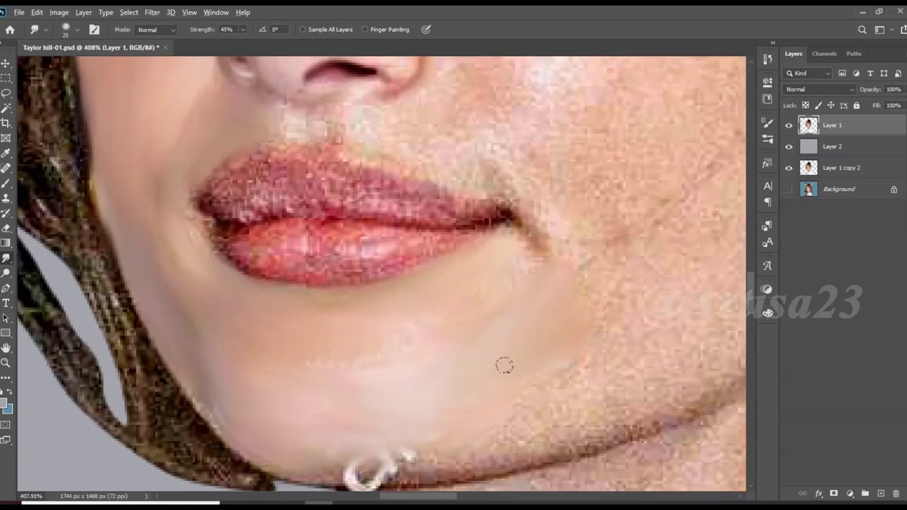
Move down the jaw and neck, enlarging the smudge brush for wider neck strokes
{"action": "scroll", "coordinate": [504, 365], "scroll_direction": "down", "scroll_amount": 1}
{"action": "scroll", "coordinate": [486, 389], "scroll_direction": "down", "scroll_amount": 2}
{"action": "scroll", "coordinate": [553, 248], "scroll_direction": "up", "scroll_amount": 2}
{"action": "scroll", "coordinate": [678, 261], "scroll_direction": "down", "scroll_amount": 1}
{"action": "key", "text": "bracketright"}
{"action": "key", "text": "bracketright"}
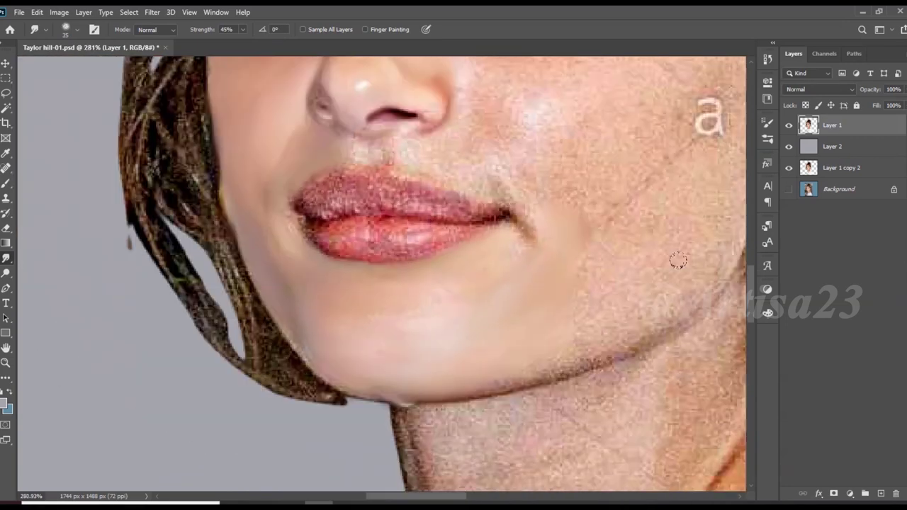
{"action": "scroll", "coordinate": [338, 373], "scroll_direction": "up", "scroll_amount": 1}
{"action": "scroll", "coordinate": [427, 349], "scroll_direction": "up", "scroll_amount": 3}
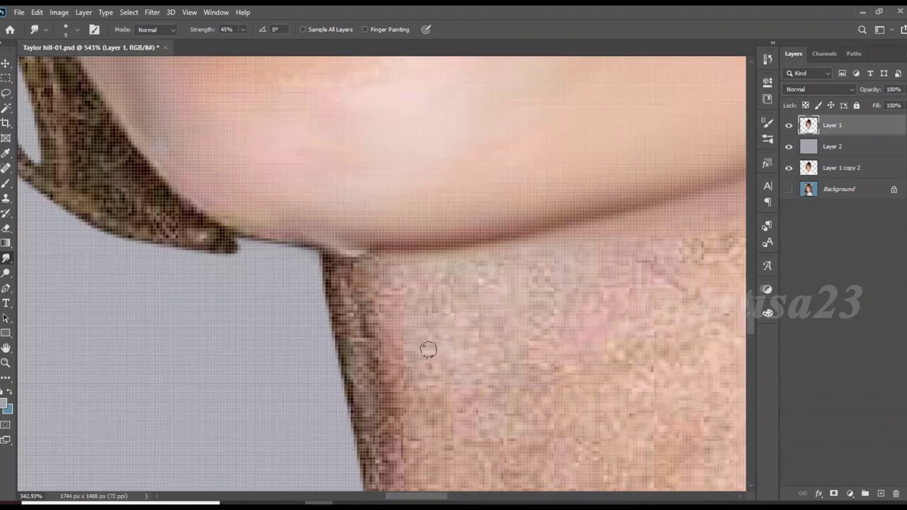
{"action": "key", "text": "bracketright"}
{"action": "key", "text": "bracketright"}
{"action": "key", "text": "bracketright"}
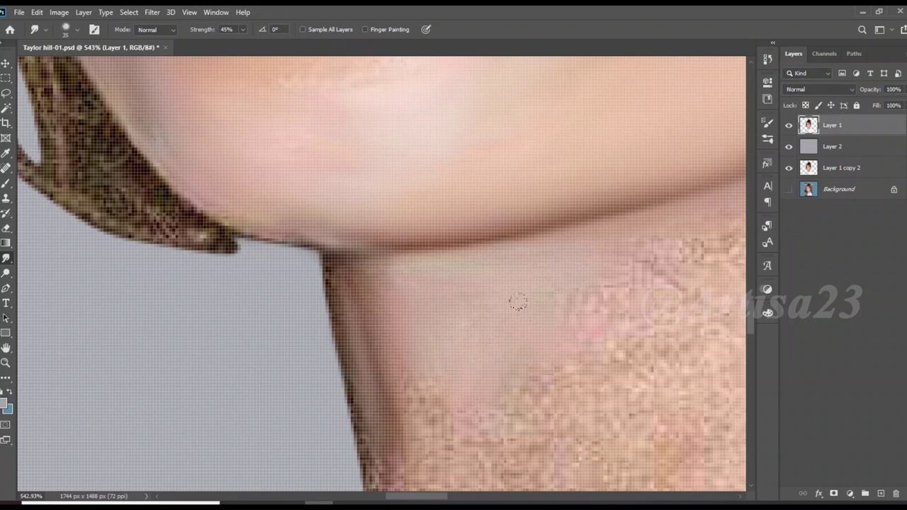
{"action": "scroll", "coordinate": [516, 300], "scroll_direction": "down", "scroll_amount": 4}
{"action": "scroll", "coordinate": [361, 324], "scroll_direction": "up", "scroll_amount": 3}
{"action": "key", "text": "bracketright"}
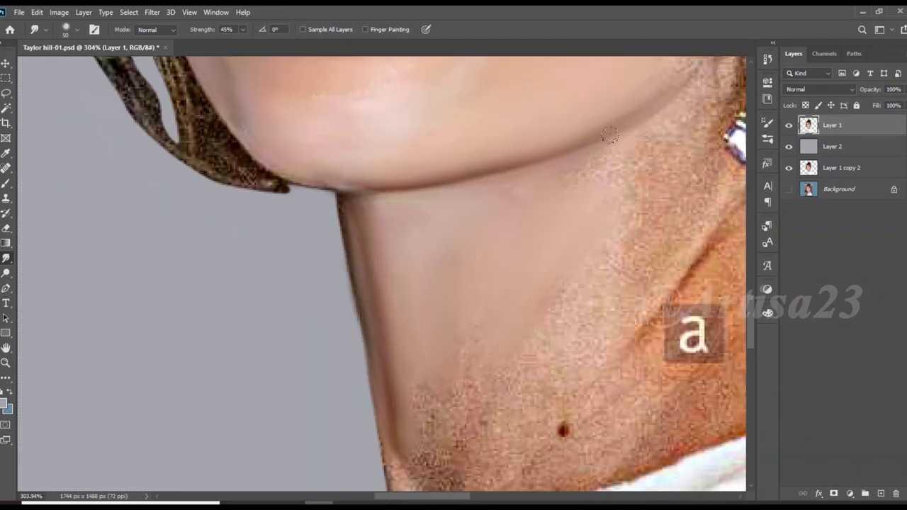
{"action": "scroll", "coordinate": [482, 368], "scroll_direction": "down", "scroll_amount": 2}
{"action": "key", "text": "bracketleft"}
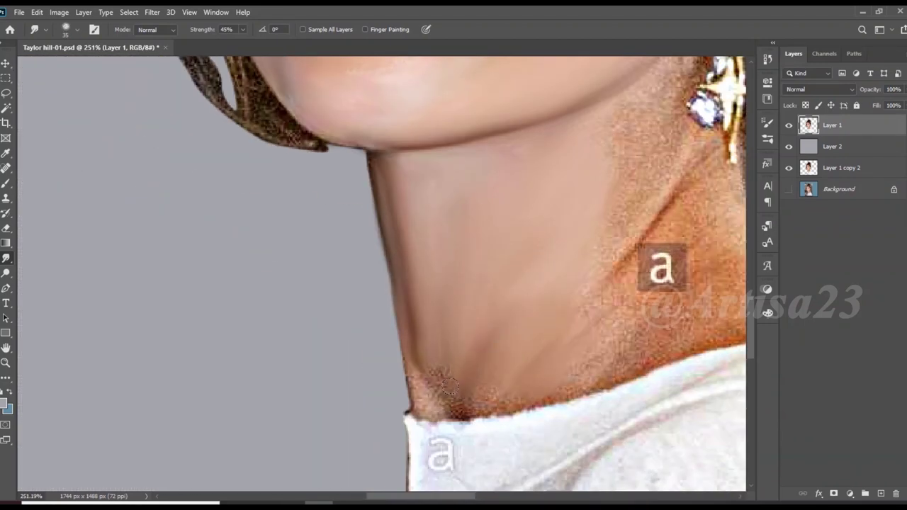
{"action": "key", "text": "bracketright"}
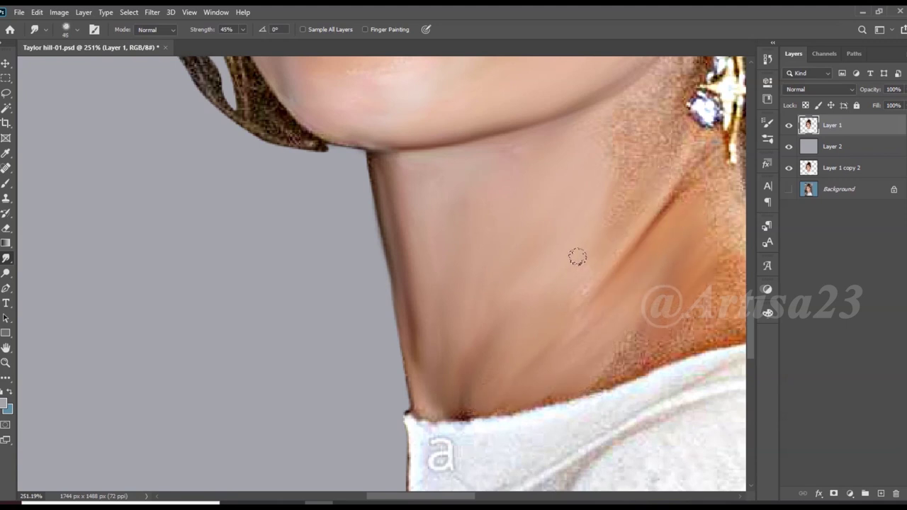
{"action": "scroll", "coordinate": [577, 257], "scroll_direction": "up", "scroll_amount": 3}
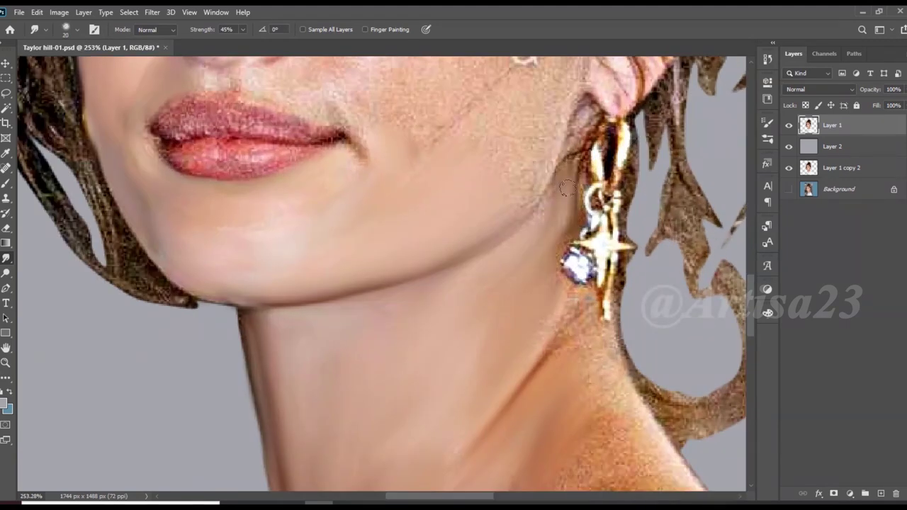
Scroll the view around the cheek and mouth to frame the lips
{"action": "scroll", "coordinate": [497, 367], "scroll_direction": "down", "scroll_amount": 3}
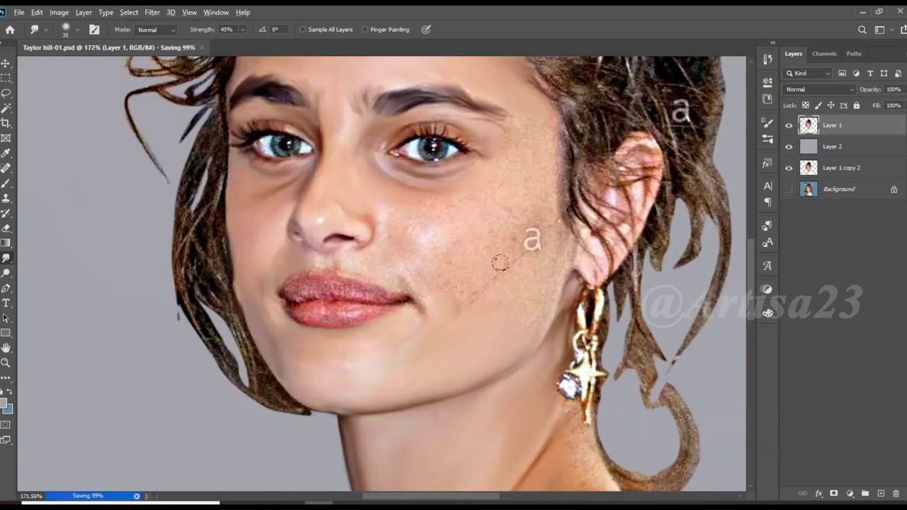
{"action": "scroll", "coordinate": [536, 183], "scroll_direction": "up", "scroll_amount": 2}
{"action": "scroll", "coordinate": [513, 161], "scroll_direction": "up", "scroll_amount": 2}
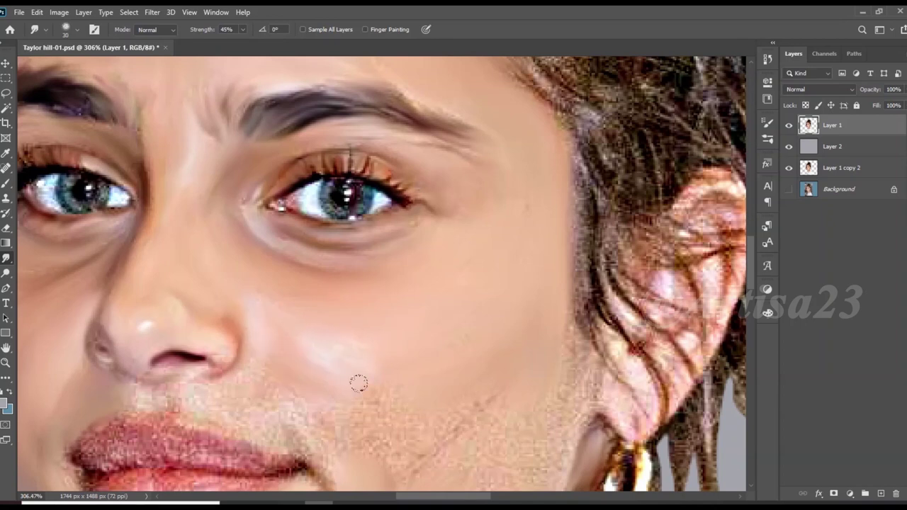
{"action": "scroll", "coordinate": [324, 412], "scroll_direction": "down", "scroll_amount": 1}
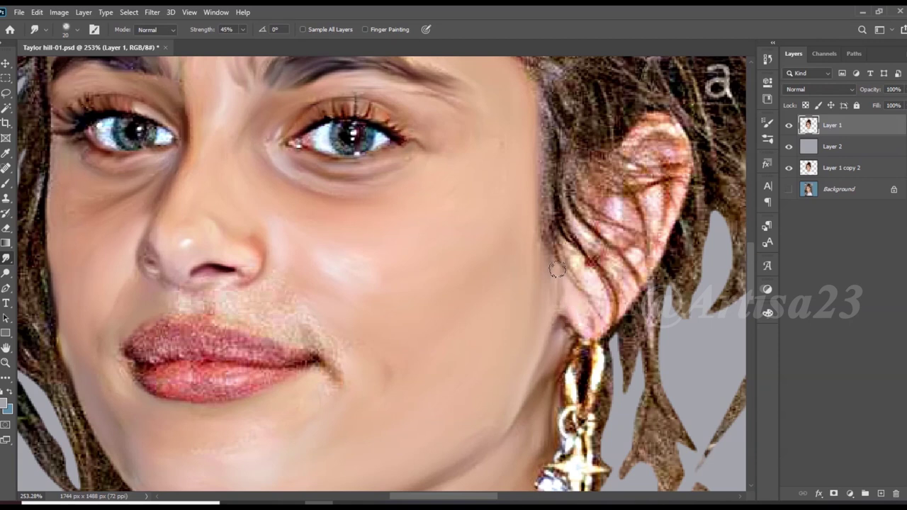
{"action": "scroll", "coordinate": [345, 324], "scroll_direction": "down", "scroll_amount": 4}
{"action": "scroll", "coordinate": [484, 354], "scroll_direction": "up", "scroll_amount": 6}
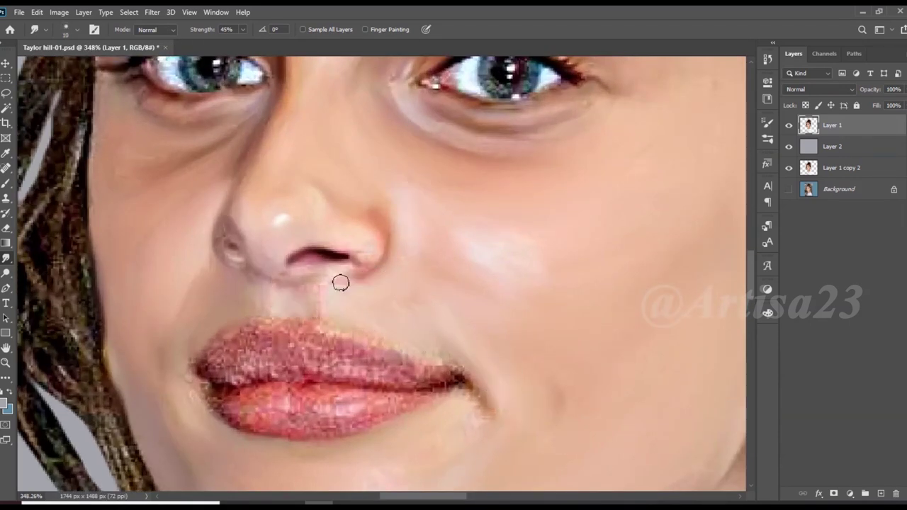
{"action": "scroll", "coordinate": [370, 362], "scroll_direction": "up", "scroll_amount": 2}
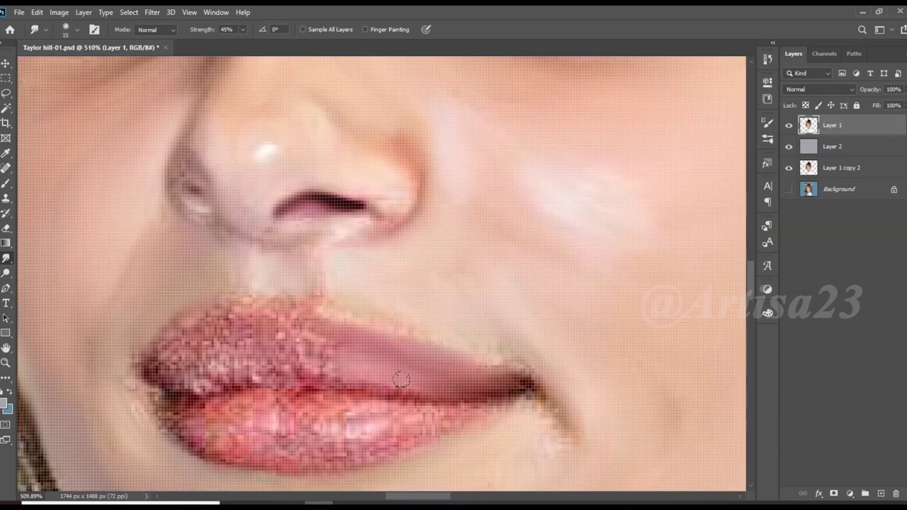
{"action": "scroll", "coordinate": [402, 320], "scroll_direction": "up", "scroll_amount": 1}
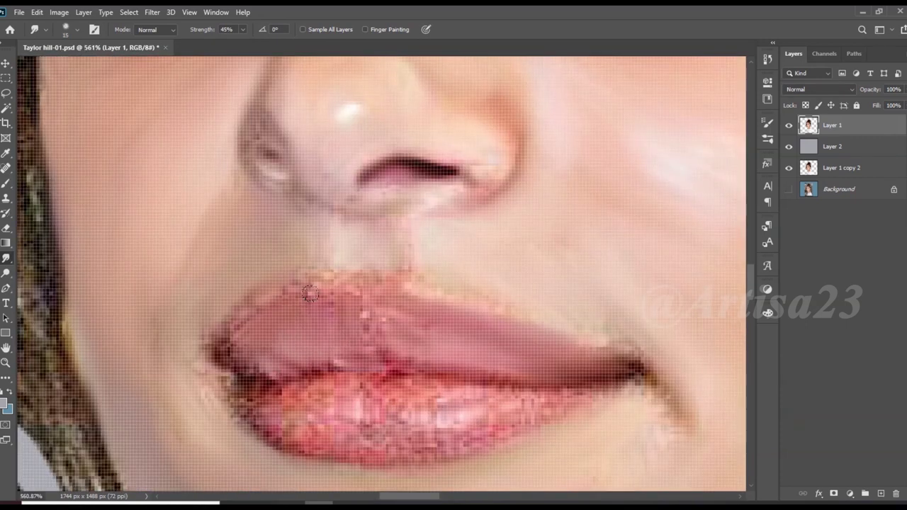
{"action": "scroll", "coordinate": [287, 321], "scroll_direction": "down", "scroll_amount": 3}
{"action": "scroll", "coordinate": [375, 298], "scroll_direction": "up", "scroll_amount": 4}
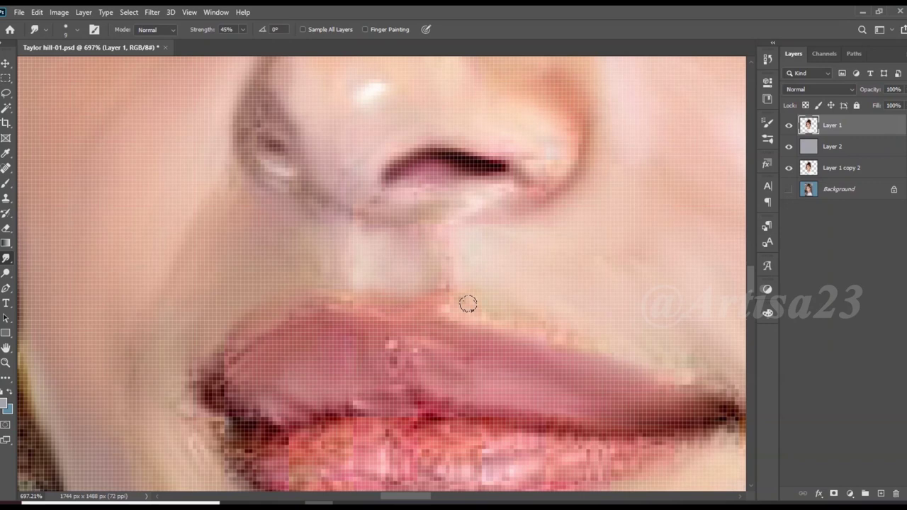
{"action": "scroll", "coordinate": [456, 416], "scroll_direction": "down", "scroll_amount": 1}
Smear the white speckles on the lower lip smooth with a smaller brush
{"action": "key", "text": "bracketright"}
{"action": "key", "text": "bracketright"}
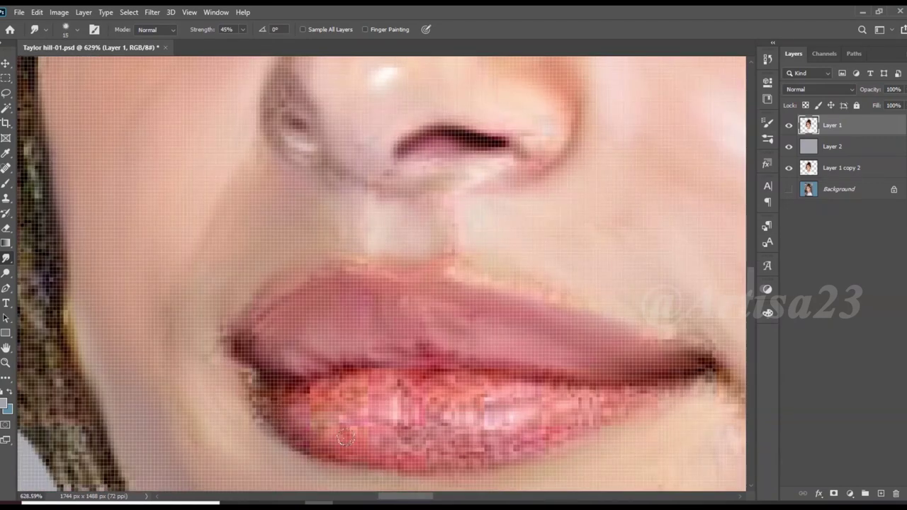
{"action": "key", "text": "bracketleft"}
{"action": "left_click_drag", "start_coordinate": [345, 437], "coordinate": [237, 368]}
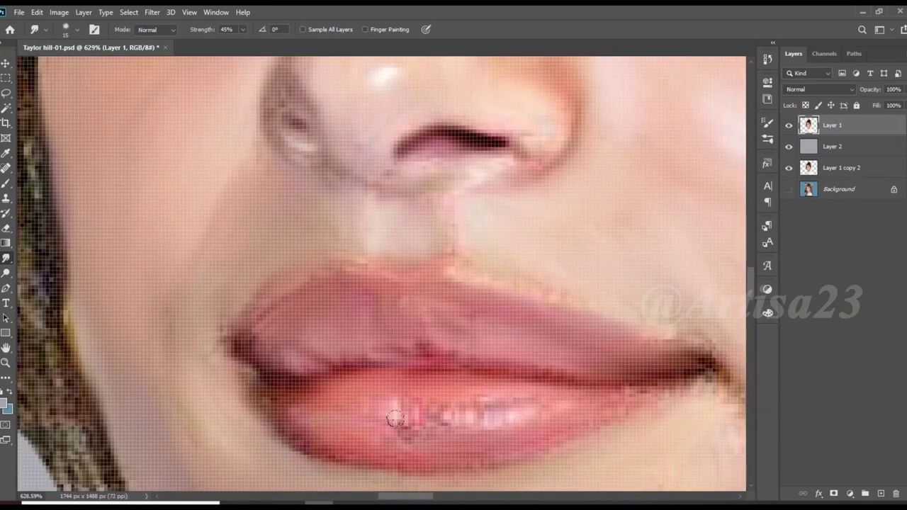
{"action": "key", "text": "bracketleft"}
{"action": "left_click_drag", "start_coordinate": [394, 419], "coordinate": [642, 389]}
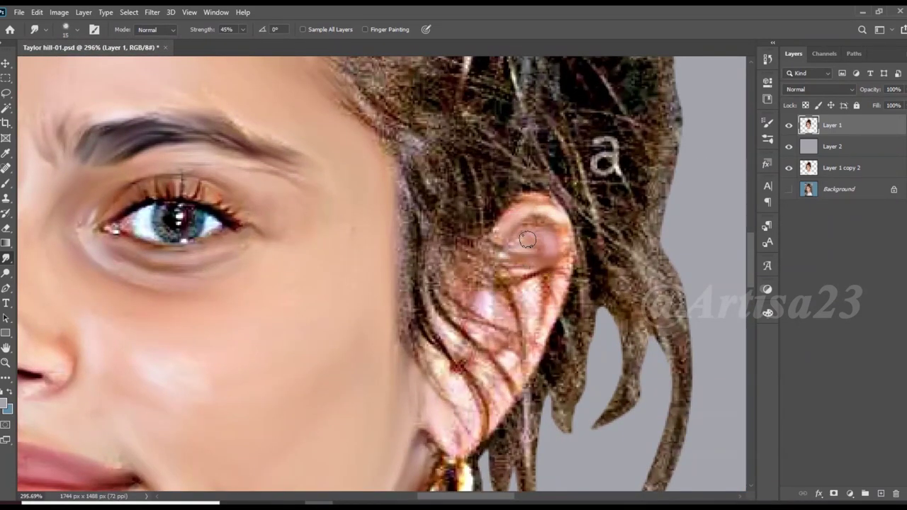
Smooth the hair strands over the ear and along the face edge
{"action": "left_click_drag", "start_coordinate": [545, 306], "coordinate": [471, 257]}
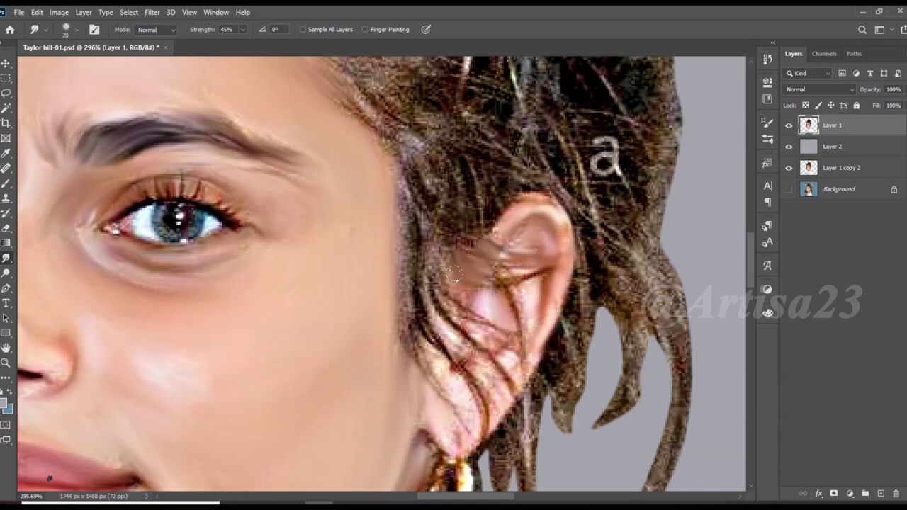
{"action": "key", "text": "]"}
{"action": "left_click_drag", "start_coordinate": [420, 343], "coordinate": [369, 115]}
{"action": "mouse_move", "coordinate": [467, 415]}
{"action": "left_mouse_down"}
{"action": "mouse_move", "coordinate": [466, 378]}
{"action": "mouse_move", "coordinate": [506, 361]}
{"action": "mouse_move", "coordinate": [538, 270]}
{"action": "mouse_move", "coordinate": [496, 230]}
{"action": "left_mouse_up"}
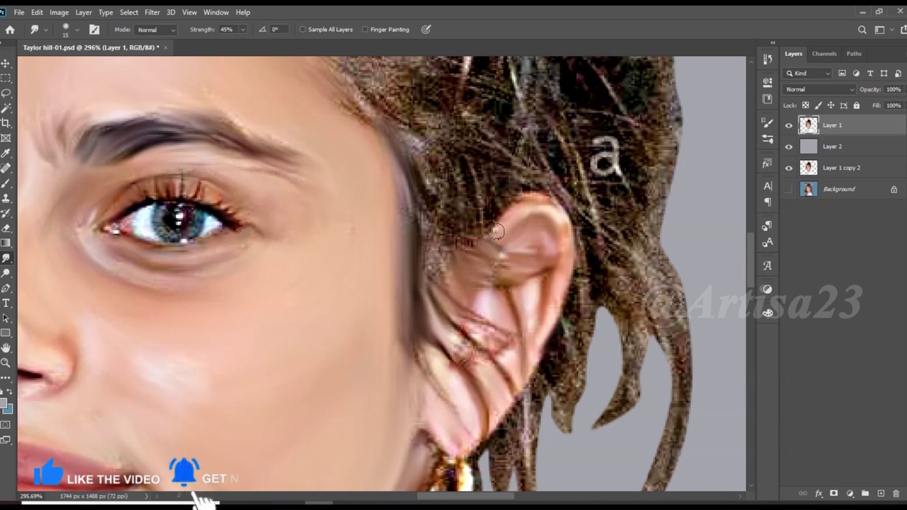
{"action": "key", "text": "]"}
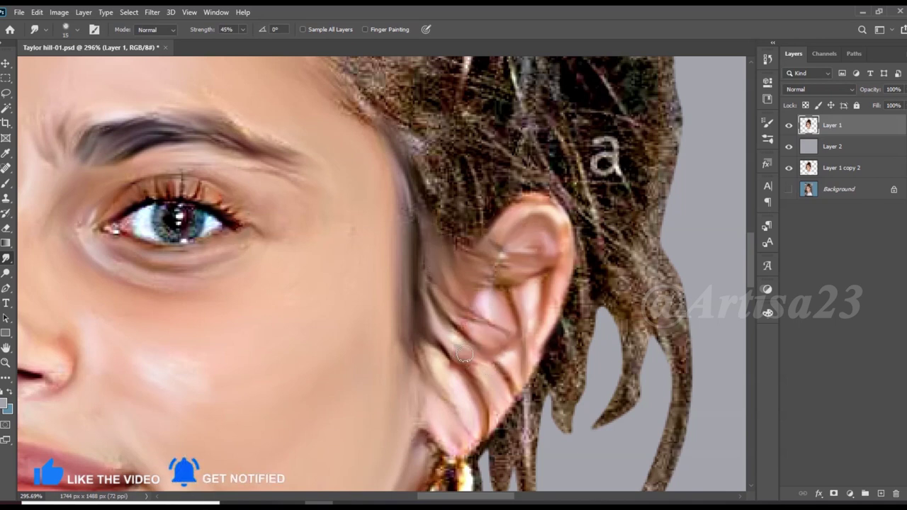
Smooth the speckled neck skin near the collar beside the earring
{"action": "key", "text": "["}
{"action": "key", "text": "["}
{"action": "scroll", "coordinate": [439, 282], "scroll_direction": "up", "scroll_amount": 1}
{"action": "scroll", "coordinate": [486, 279], "scroll_direction": "down", "scroll_amount": 2}
{"action": "scroll", "coordinate": [482, 461], "scroll_direction": "down", "scroll_amount": 2}
{"action": "scroll", "coordinate": [415, 288], "scroll_direction": "up", "scroll_amount": 4}
{"action": "key", "text": "]"}
{"action": "key", "text": "]"}
{"action": "left_click_drag", "start_coordinate": [504, 425], "coordinate": [480, 390]}
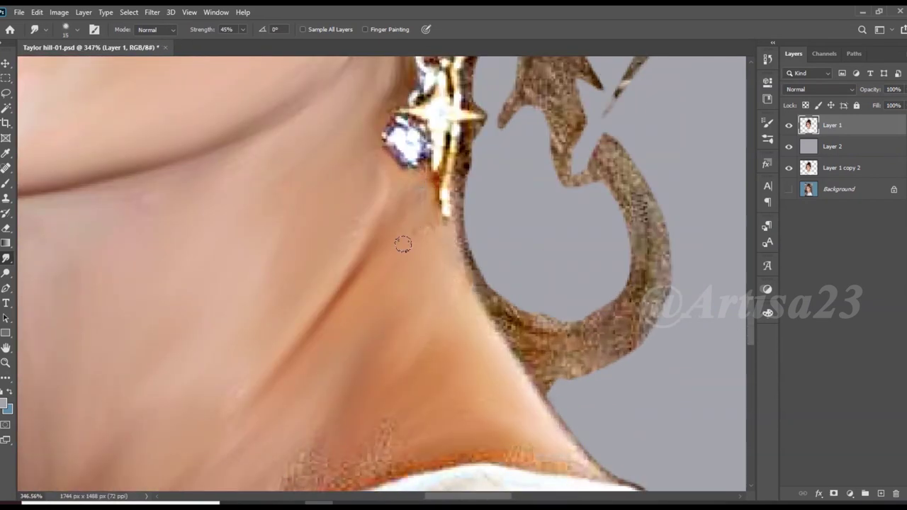
Pull hair strands down and across the forehead into painted locks
{"action": "scroll", "coordinate": [403, 243], "scroll_direction": "down", "scroll_amount": 2}
{"action": "scroll", "coordinate": [354, 312], "scroll_direction": "up", "scroll_amount": 1}
{"action": "key", "text": "]"}
{"action": "scroll", "coordinate": [518, 335], "scroll_direction": "down", "scroll_amount": 3}
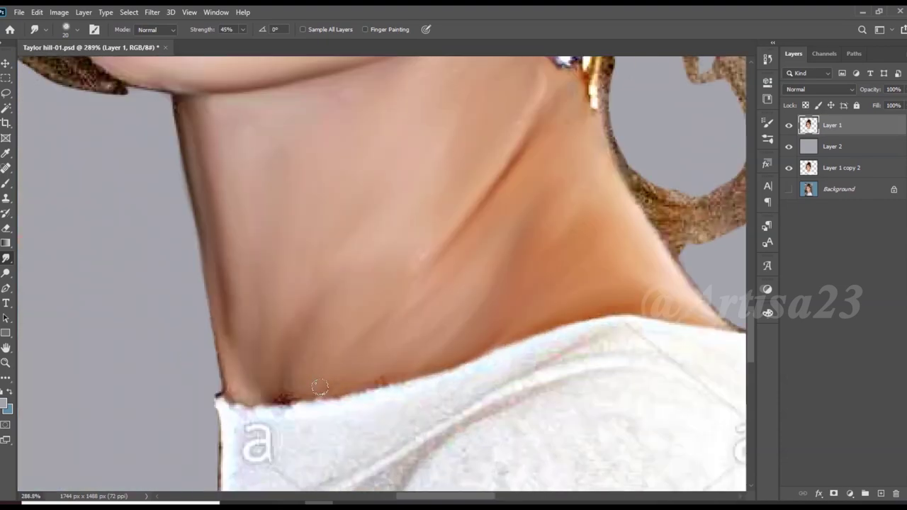
{"action": "scroll", "coordinate": [344, 357], "scroll_direction": "down", "scroll_amount": 3}
{"action": "scroll", "coordinate": [368, 141], "scroll_direction": "up", "scroll_amount": 3}
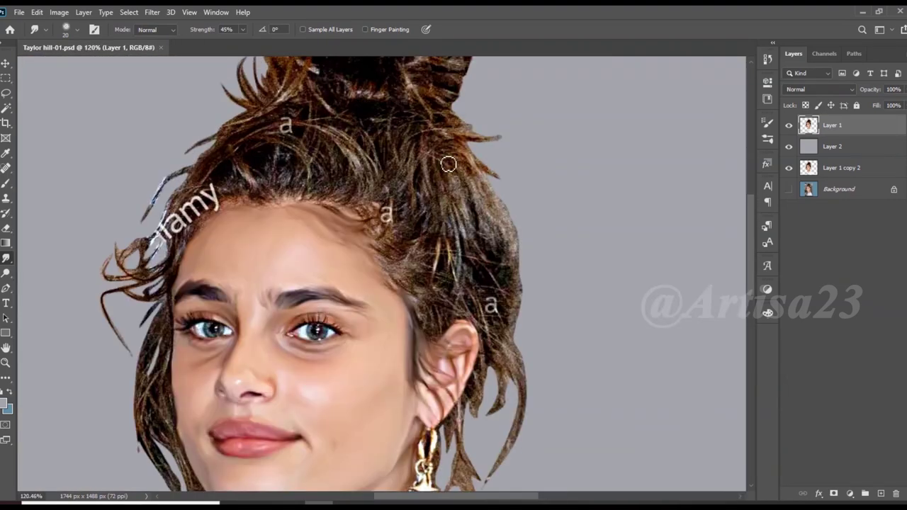
{"action": "scroll", "coordinate": [368, 142], "scroll_direction": "up", "scroll_amount": 2}
{"action": "mouse_move", "coordinate": [340, 241]}
{"action": "left_mouse_down"}
{"action": "mouse_move", "coordinate": [436, 195]}
{"action": "mouse_move", "coordinate": [376, 170]}
{"action": "mouse_move", "coordinate": [383, 106]}
{"action": "left_mouse_up"}
{"action": "scroll", "coordinate": [397, 177], "scroll_direction": "up", "scroll_amount": 2}
{"action": "key", "text": "["}
{"action": "mouse_move", "coordinate": [376, 198]}
{"action": "left_mouse_down"}
{"action": "mouse_move", "coordinate": [439, 127]}
{"action": "mouse_move", "coordinate": [445, 245]}
{"action": "left_mouse_up"}
Pull light hair streaks into the forehead and smear away the 'a' mark in the hair
{"action": "scroll", "coordinate": [403, 243], "scroll_direction": "up", "scroll_amount": 2}
{"action": "left_click_drag", "start_coordinate": [263, 148], "coordinate": [361, 206]}
{"action": "left_click_drag", "start_coordinate": [304, 177], "coordinate": [397, 297]}
{"action": "mouse_move", "coordinate": [361, 248]}
{"action": "left_mouse_down"}
{"action": "mouse_move", "coordinate": [349, 287]}
{"action": "mouse_move", "coordinate": [284, 202]}
{"action": "left_mouse_up"}
{"action": "left_click_drag", "start_coordinate": [333, 283], "coordinate": [255, 198]}
{"action": "mouse_move", "coordinate": [311, 319]}
{"action": "left_mouse_down"}
{"action": "mouse_move", "coordinate": [212, 205]}
{"action": "mouse_move", "coordinate": [226, 148]}
{"action": "left_mouse_up"}
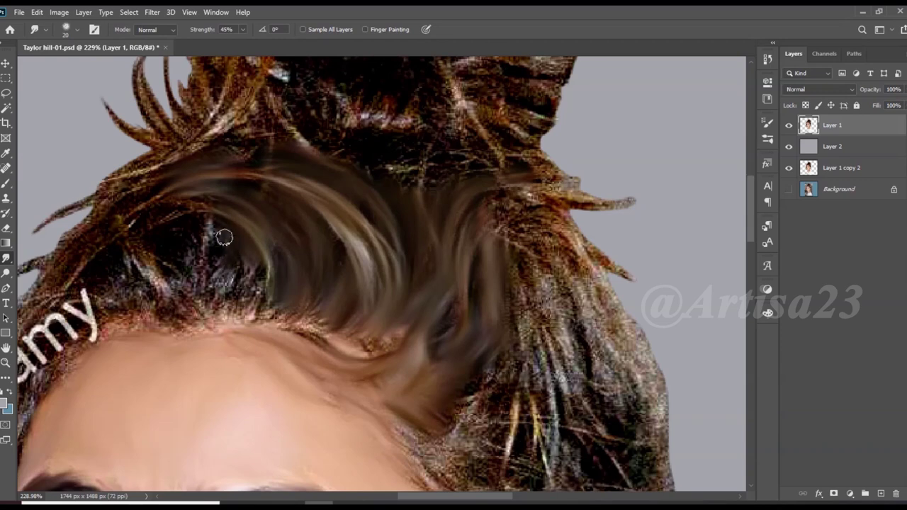
{"action": "mouse_move", "coordinate": [256, 267]}
{"action": "left_mouse_down"}
{"action": "mouse_move", "coordinate": [174, 233]}
{"action": "mouse_move", "coordinate": [155, 297]}
{"action": "left_mouse_up"}
Smudge fine strands along the hairline with a smaller Smudge brush
{"action": "scroll", "coordinate": [184, 269], "scroll_direction": "up", "scroll_amount": 3}
{"action": "key", "text": "["}
{"action": "left_click_drag", "start_coordinate": [326, 319], "coordinate": [394, 354]}
{"action": "key", "text": "]"}
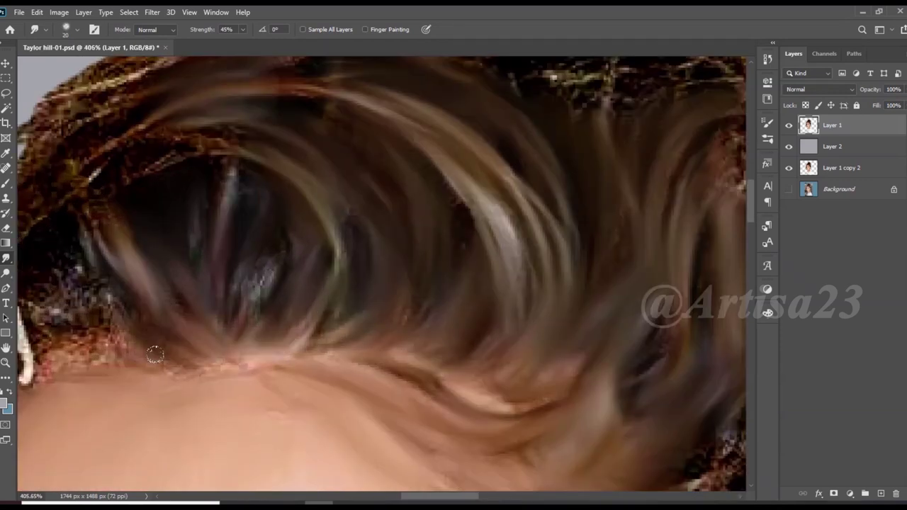
{"action": "scroll", "coordinate": [151, 347], "scroll_direction": "down", "scroll_amount": 2}
{"action": "scroll", "coordinate": [284, 319], "scroll_direction": "down", "scroll_amount": 1}
{"action": "scroll", "coordinate": [283, 333], "scroll_direction": "up", "scroll_amount": 1}
{"action": "key", "text": "]"}
Smear away the 'famy' lettering and smooth the upper-left hair strands
{"action": "left_click_drag", "start_coordinate": [333, 312], "coordinate": [262, 347]}
{"action": "mouse_move", "coordinate": [319, 333]}
{"action": "left_mouse_down"}
{"action": "mouse_move", "coordinate": [227, 418]}
{"action": "mouse_move", "coordinate": [262, 362]}
{"action": "left_mouse_up"}
{"action": "left_click_drag", "start_coordinate": [354, 345], "coordinate": [319, 341]}
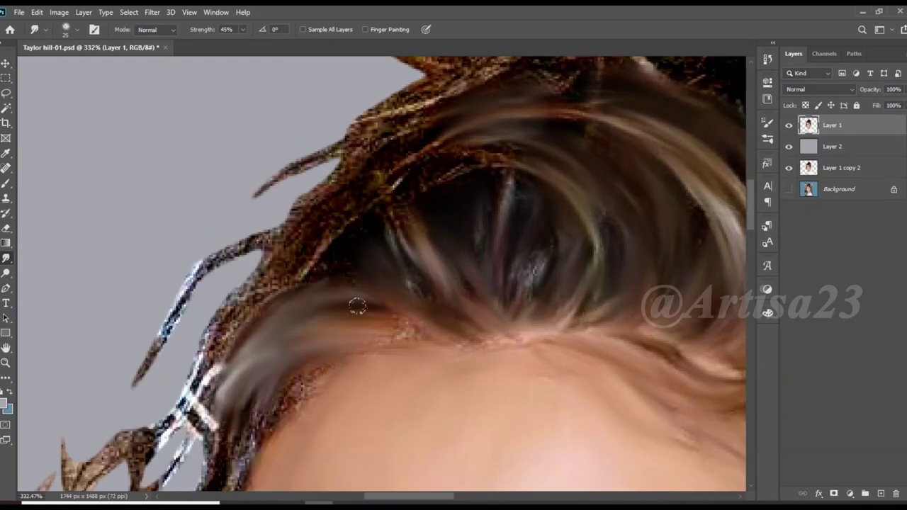
{"action": "left_click_drag", "start_coordinate": [357, 306], "coordinate": [276, 277]}
{"action": "left_click_drag", "start_coordinate": [333, 201], "coordinate": [213, 297]}
{"action": "left_click_drag", "start_coordinate": [340, 177], "coordinate": [241, 141]}
With a much larger Smudge brush, blend the hair on the right of the head
{"action": "key", "text": "]"}
{"action": "key", "text": "]"}
{"action": "key", "text": "]"}
{"action": "scroll", "coordinate": [358, 282], "scroll_direction": "down", "scroll_amount": 5}
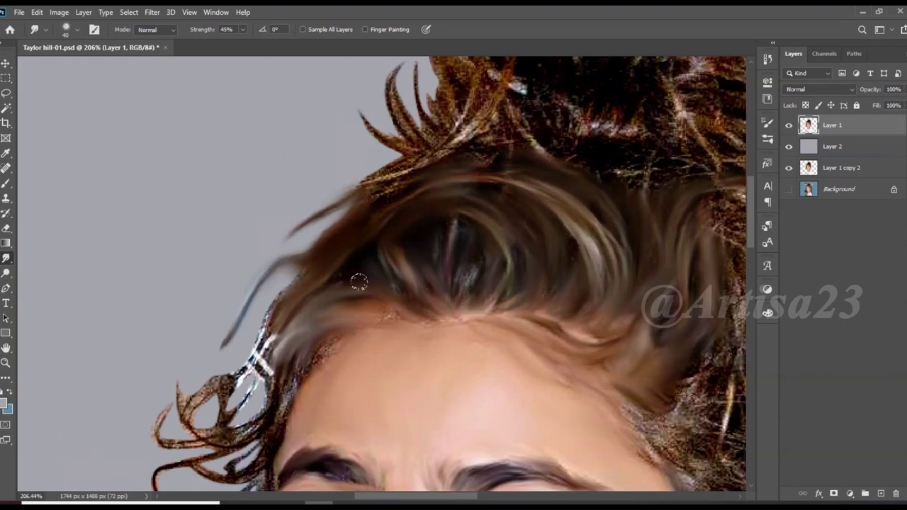
{"action": "scroll", "coordinate": [359, 282], "scroll_direction": "down", "scroll_amount": 2}
{"action": "scroll", "coordinate": [421, 278], "scroll_direction": "up", "scroll_amount": 3}
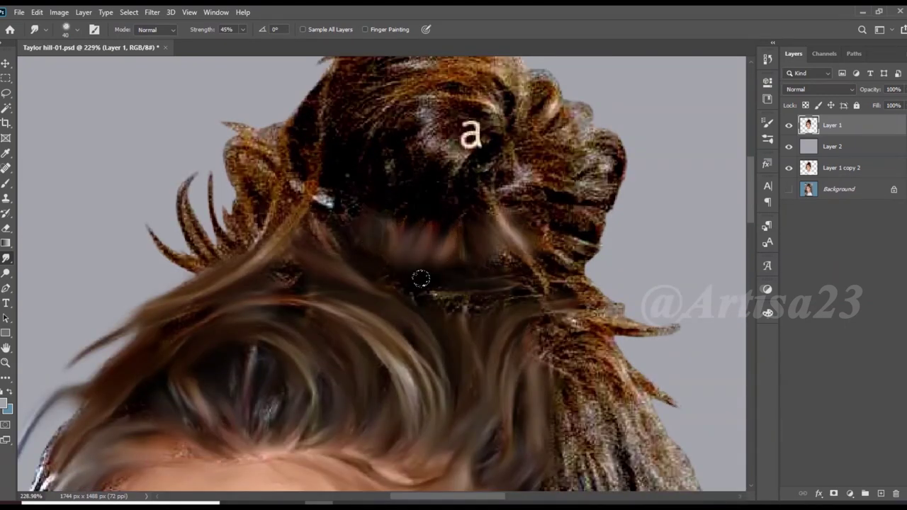
{"action": "scroll", "coordinate": [421, 279], "scroll_direction": "down", "scroll_amount": 3}
{"action": "scroll", "coordinate": [425, 298], "scroll_direction": "down", "scroll_amount": 3}
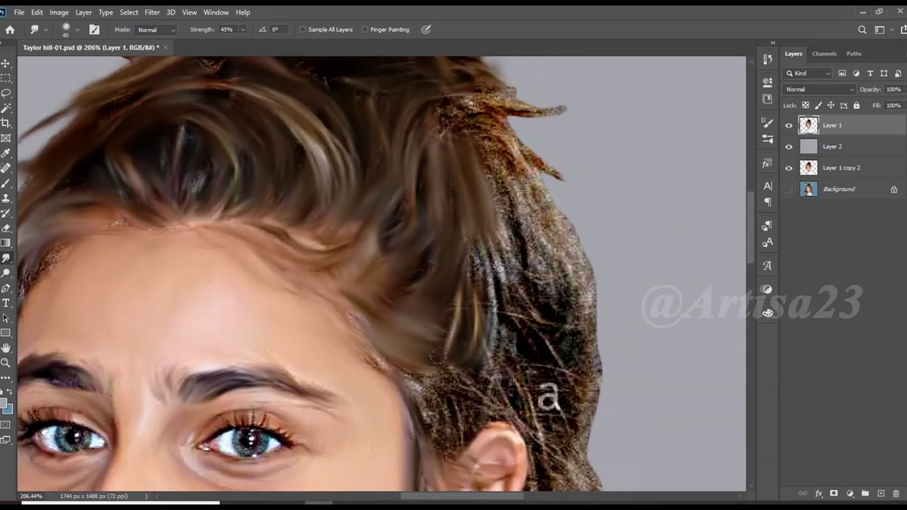
{"action": "mouse_move", "coordinate": [489, 340]}
{"action": "left_mouse_down"}
{"action": "mouse_move", "coordinate": [510, 170]}
{"action": "mouse_move", "coordinate": [566, 311]}
{"action": "left_mouse_up"}
{"action": "scroll", "coordinate": [524, 319], "scroll_direction": "down", "scroll_amount": 2}
{"action": "key", "text": "]"}
{"action": "left_click_drag", "start_coordinate": [553, 227], "coordinate": [518, 349]}
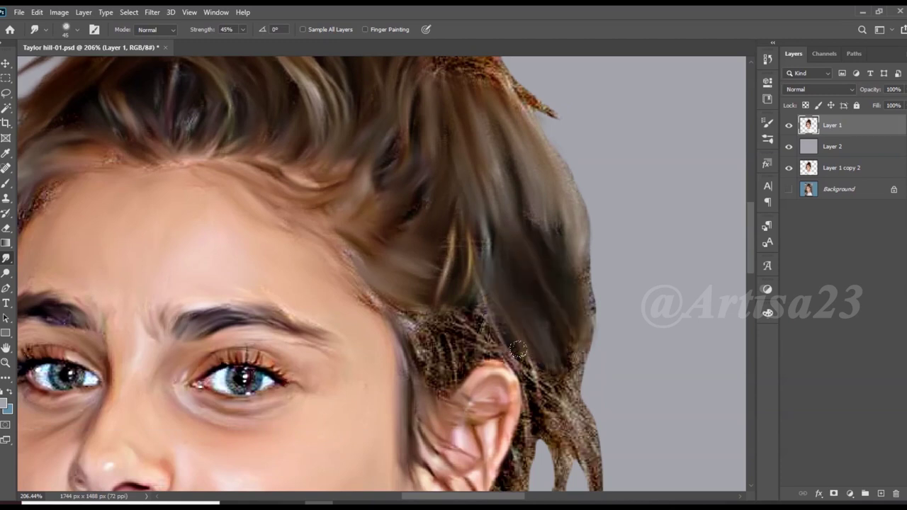
Smudge the hair strands on top of the head and at the upper right
{"action": "key", "text": "["}
{"action": "scroll", "coordinate": [609, 284], "scroll_direction": "up", "scroll_amount": 3}
{"action": "mouse_move", "coordinate": [609, 284]}
{"action": "left_mouse_down"}
{"action": "mouse_move", "coordinate": [553, 220]}
{"action": "mouse_move", "coordinate": [546, 276]}
{"action": "mouse_move", "coordinate": [517, 314]}
{"action": "mouse_move", "coordinate": [453, 199]}
{"action": "left_mouse_up"}
{"action": "scroll", "coordinate": [546, 277], "scroll_direction": "up", "scroll_amount": 3}
{"action": "key", "text": "["}
{"action": "key", "text": "["}
{"action": "key", "text": "["}
{"action": "left_click_drag", "start_coordinate": [553, 149], "coordinate": [566, 233]}
{"action": "left_click_drag", "start_coordinate": [532, 127], "coordinate": [501, 204]}
Smooth the bun's top strands and its dark patch, erasing the 'a' mark
{"action": "scroll", "coordinate": [501, 204], "scroll_direction": "up", "scroll_amount": 1}
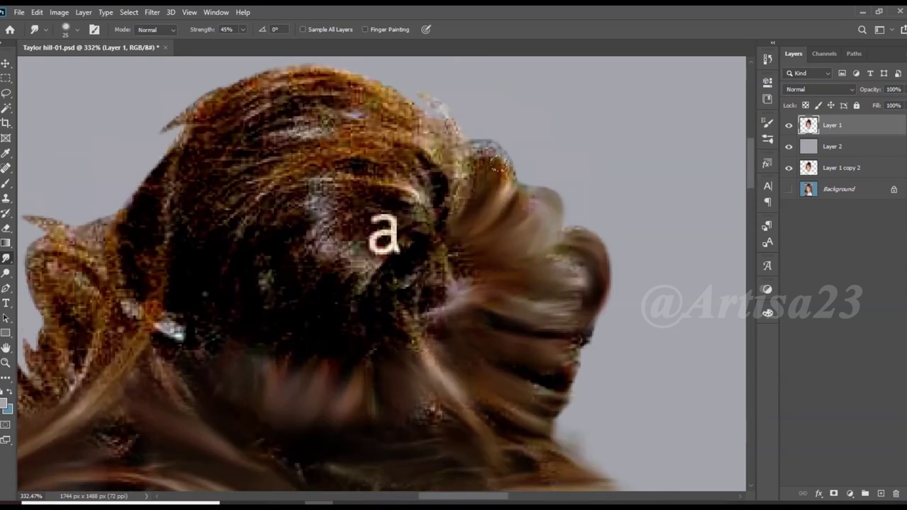
{"action": "scroll", "coordinate": [499, 164], "scroll_direction": "down", "scroll_amount": 2}
{"action": "key", "text": "]"}
{"action": "key", "text": "]"}
{"action": "left_click_drag", "start_coordinate": [447, 177], "coordinate": [348, 153]}
{"action": "left_click_drag", "start_coordinate": [425, 141], "coordinate": [304, 113]}
{"action": "mouse_move", "coordinate": [368, 100]}
{"action": "left_mouse_down"}
{"action": "mouse_move", "coordinate": [305, 164]}
{"action": "mouse_move", "coordinate": [439, 255]}
{"action": "left_mouse_up"}
{"action": "key", "text": "["}
{"action": "key", "text": "["}
{"action": "mouse_move", "coordinate": [355, 177]}
{"action": "left_mouse_down"}
{"action": "mouse_move", "coordinate": [447, 227]}
{"action": "mouse_move", "coordinate": [468, 284]}
{"action": "left_mouse_up"}
Blend the bun's dark patch further and turn the spiky left strands into smooth hair
{"action": "scroll", "coordinate": [453, 227], "scroll_direction": "down", "scroll_amount": 1}
{"action": "left_click_drag", "start_coordinate": [447, 224], "coordinate": [340, 231]}
{"action": "scroll", "coordinate": [300, 257], "scroll_direction": "down", "scroll_amount": 1}
{"action": "mouse_move", "coordinate": [319, 167]}
{"action": "left_mouse_down"}
{"action": "mouse_move", "coordinate": [269, 213]}
{"action": "mouse_move", "coordinate": [259, 283]}
{"action": "left_mouse_up"}
{"action": "scroll", "coordinate": [268, 203], "scroll_direction": "down", "scroll_amount": 1}
{"action": "left_click_drag", "start_coordinate": [248, 290], "coordinate": [239, 196]}
{"action": "left_click_drag", "start_coordinate": [244, 273], "coordinate": [360, 228]}
{"action": "key", "text": "["}
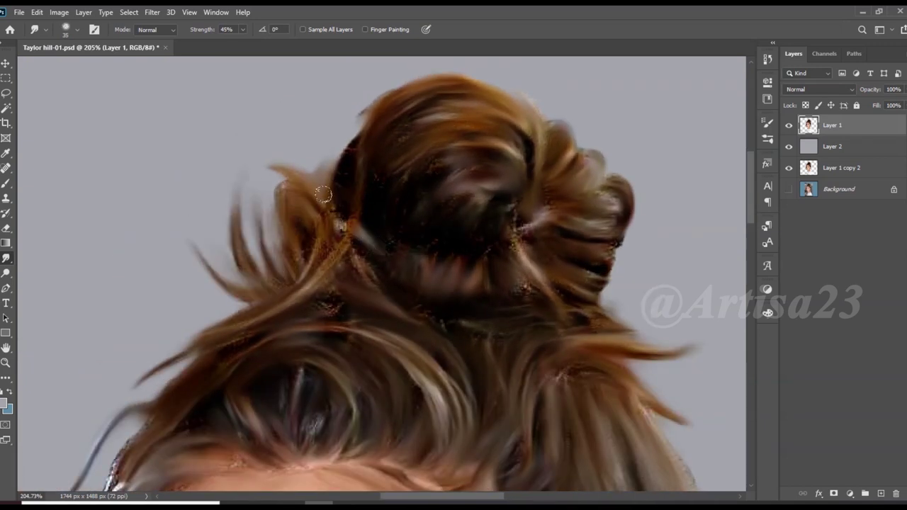
{"action": "scroll", "coordinate": [524, 241], "scroll_direction": "down", "scroll_amount": 1}
{"action": "scroll", "coordinate": [524, 241], "scroll_direction": "down", "scroll_amount": 5}
Smooth the spiky hair on the right side and beside the earring
{"action": "scroll", "coordinate": [506, 397], "scroll_direction": "up", "scroll_amount": 5}
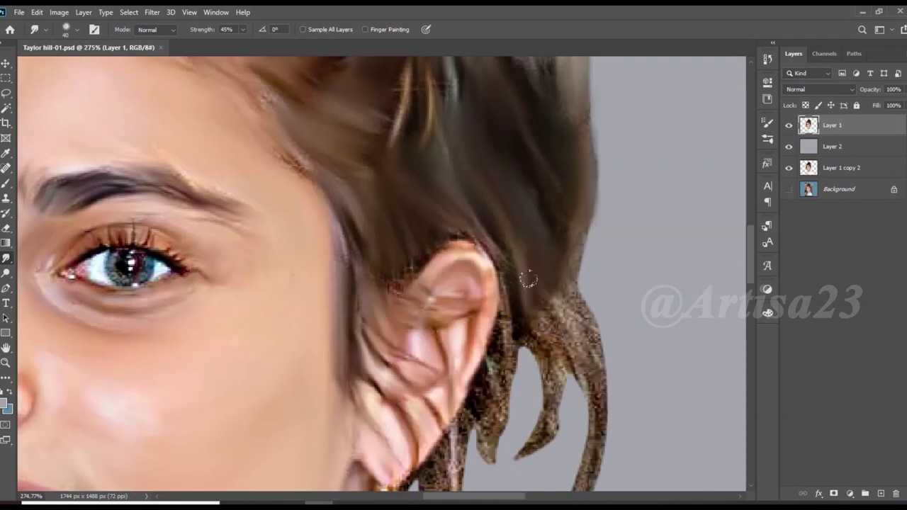
{"action": "scroll", "coordinate": [551, 326], "scroll_direction": "up", "scroll_amount": 1}
{"action": "left_click_drag", "start_coordinate": [550, 326], "coordinate": [539, 382]}
{"action": "left_click_drag", "start_coordinate": [532, 241], "coordinate": [588, 326]}
{"action": "scroll", "coordinate": [545, 319], "scroll_direction": "down", "scroll_amount": 3}
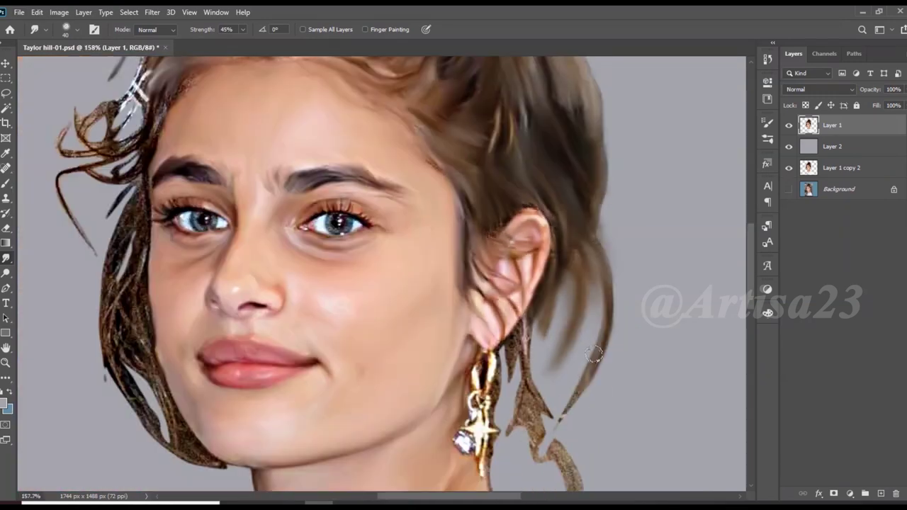
{"action": "scroll", "coordinate": [482, 358], "scroll_direction": "up", "scroll_amount": 3}
{"action": "key", "text": "["}
{"action": "left_click_drag", "start_coordinate": [484, 358], "coordinate": [521, 297]}
{"action": "left_click_drag", "start_coordinate": [499, 333], "coordinate": [546, 447]}
Blend the hair hanging below and around the earring into soft strands
{"action": "scroll", "coordinate": [539, 397], "scroll_direction": "down", "scroll_amount": 1}
{"action": "key", "text": "]"}
{"action": "left_click_drag", "start_coordinate": [538, 347], "coordinate": [585, 397]}
{"action": "scroll", "coordinate": [585, 396], "scroll_direction": "down", "scroll_amount": 2}
{"action": "key", "text": "["}
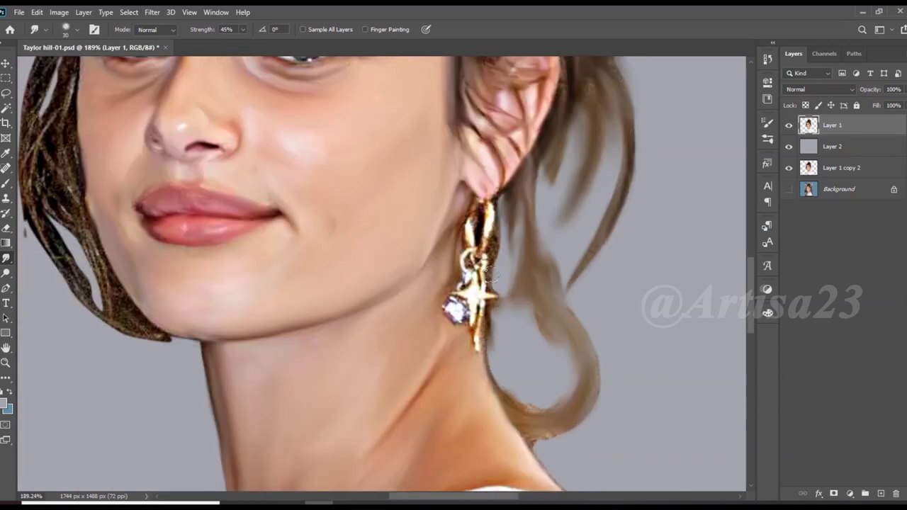
{"action": "left_click_drag", "start_coordinate": [522, 331], "coordinate": [514, 334]}
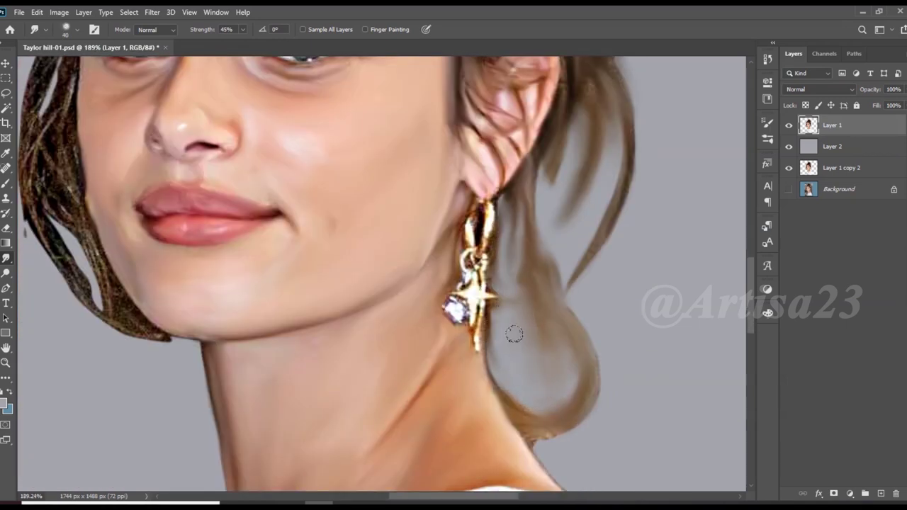
{"action": "left_click_drag", "start_coordinate": [587, 324], "coordinate": [577, 255]}
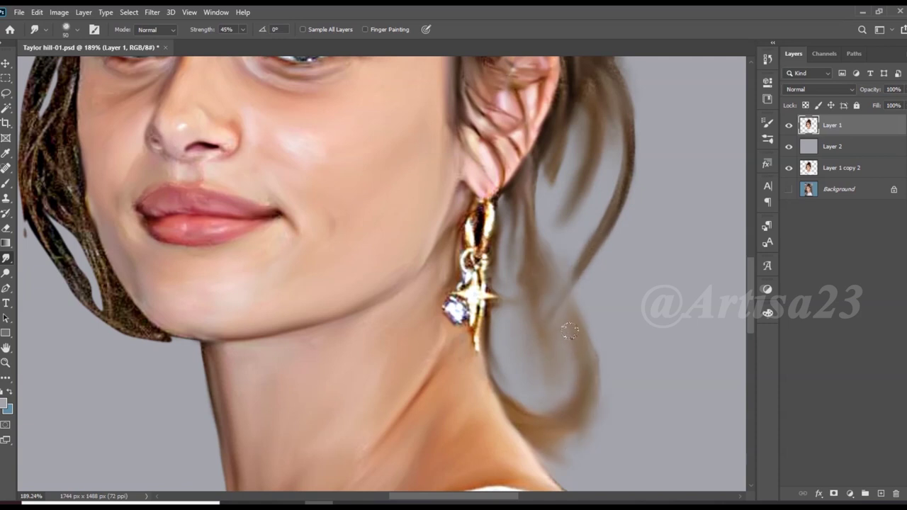
{"action": "scroll", "coordinate": [481, 374], "scroll_direction": "down", "scroll_amount": 5}
{"action": "scroll", "coordinate": [481, 374], "scroll_direction": "up", "scroll_amount": 5}
{"action": "key", "text": "]"}
Smudge the hair along the left jaw and to the left of the face
{"action": "left_click_drag", "start_coordinate": [418, 283], "coordinate": [513, 448]}
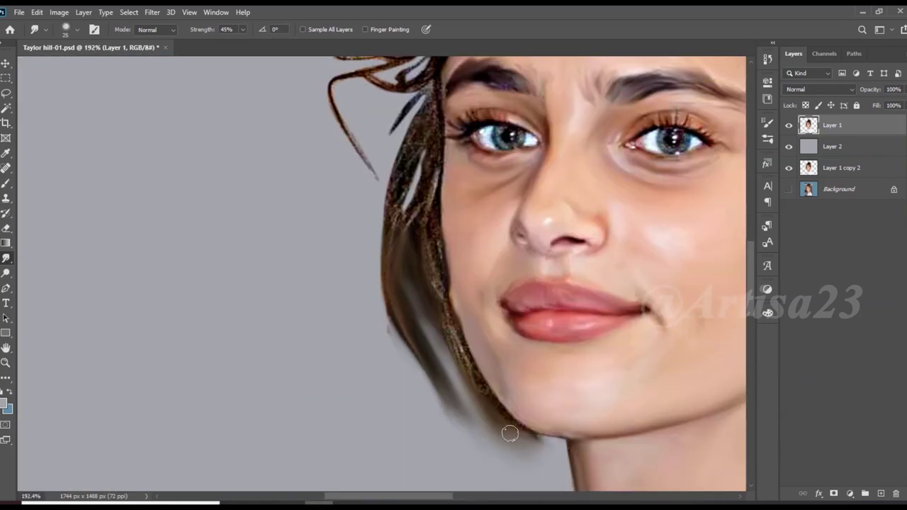
{"action": "scroll", "coordinate": [467, 369], "scroll_direction": "up", "scroll_amount": 2}
{"action": "key", "text": "["}
{"action": "key", "text": "["}
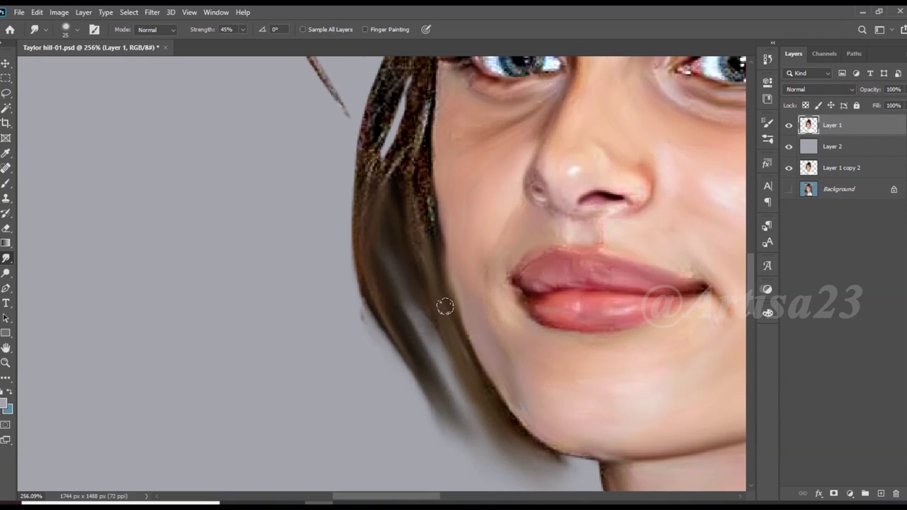
{"action": "scroll", "coordinate": [445, 306], "scroll_direction": "up", "scroll_amount": 5}
{"action": "key", "text": "]"}
{"action": "left_click_drag", "start_coordinate": [418, 347], "coordinate": [394, 243]}
{"action": "mouse_move", "coordinate": [386, 283]}
{"action": "left_mouse_down"}
{"action": "mouse_move", "coordinate": [400, 156]}
{"action": "mouse_move", "coordinate": [285, 185]}
{"action": "mouse_move", "coordinate": [266, 262]}
{"action": "mouse_move", "coordinate": [315, 418]}
{"action": "left_mouse_up"}
Smooth the curly strands left of the face and the hair near the hairline
{"action": "scroll", "coordinate": [395, 228], "scroll_direction": "down", "scroll_amount": 2}
{"action": "scroll", "coordinate": [397, 184], "scroll_direction": "up", "scroll_amount": 1}
{"action": "scroll", "coordinate": [397, 184], "scroll_direction": "up", "scroll_amount": 1}
{"action": "scroll", "coordinate": [397, 233], "scroll_direction": "down", "scroll_amount": 1}
{"action": "scroll", "coordinate": [499, 168], "scroll_direction": "up", "scroll_amount": 1}
{"action": "mouse_move", "coordinate": [397, 212]}
{"action": "left_mouse_down"}
{"action": "mouse_move", "coordinate": [439, 163]}
{"action": "mouse_move", "coordinate": [354, 262]}
{"action": "left_mouse_up"}
{"action": "scroll", "coordinate": [496, 170], "scroll_direction": "up", "scroll_amount": 1}
{"action": "left_click_drag", "start_coordinate": [457, 156], "coordinate": [503, 212]}
{"action": "scroll", "coordinate": [510, 209], "scroll_direction": "down", "scroll_amount": 2}
Fade the shirt's bottom edge with one wide smudge stroke, then fit the whole image on screen
{"action": "scroll", "coordinate": [515, 211], "scroll_direction": "down", "scroll_amount": 2}
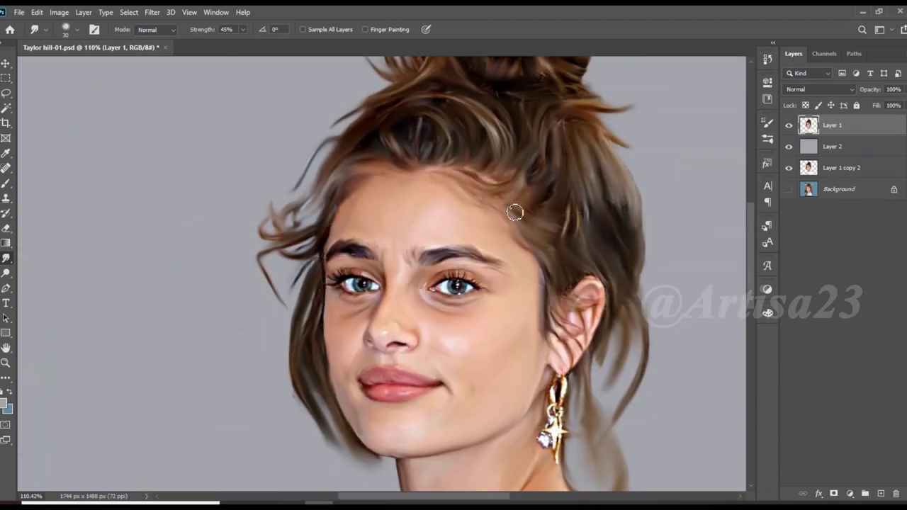
{"action": "scroll", "coordinate": [447, 225], "scroll_direction": "down", "scroll_amount": 5}
{"action": "scroll", "coordinate": [342, 394], "scroll_direction": "up", "scroll_amount": 4}
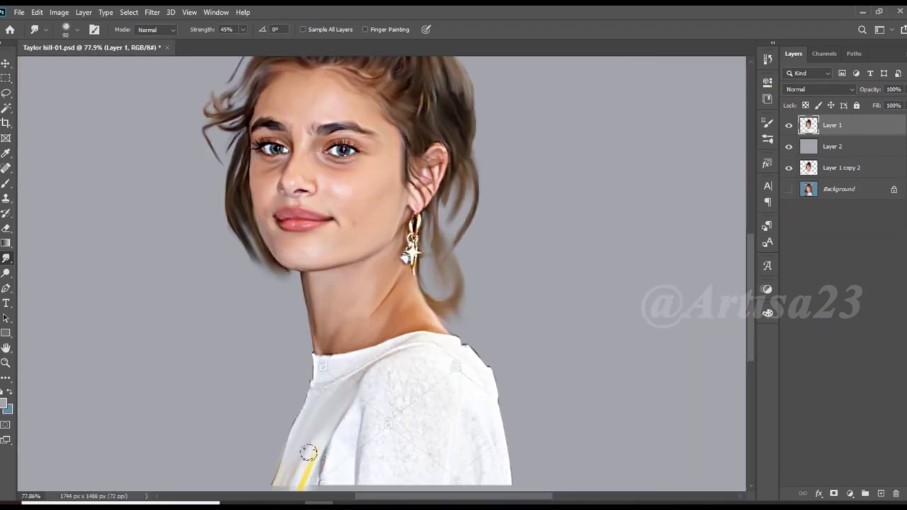
{"action": "scroll", "coordinate": [308, 452], "scroll_direction": "down", "scroll_amount": 2}
{"action": "scroll", "coordinate": [385, 374], "scroll_direction": "down", "scroll_amount": 1}
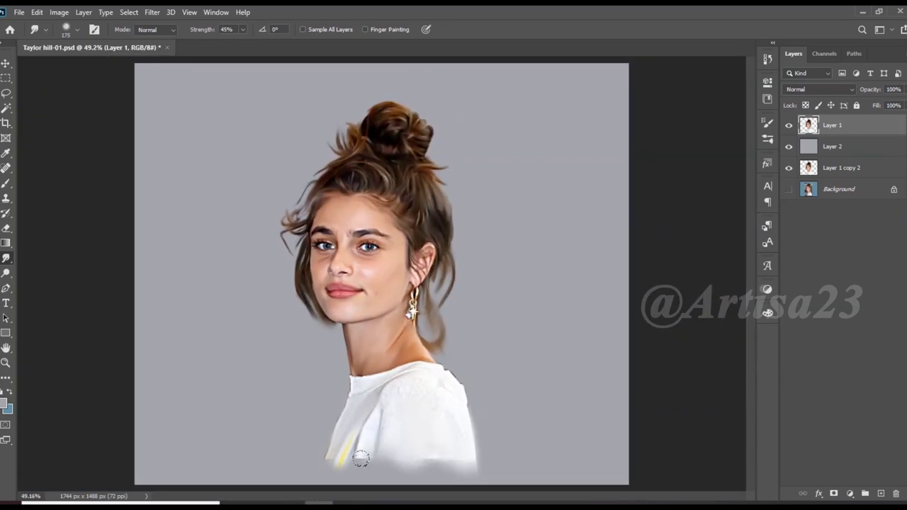
{"action": "left_click_drag", "start_coordinate": [328, 454], "coordinate": [456, 459]}
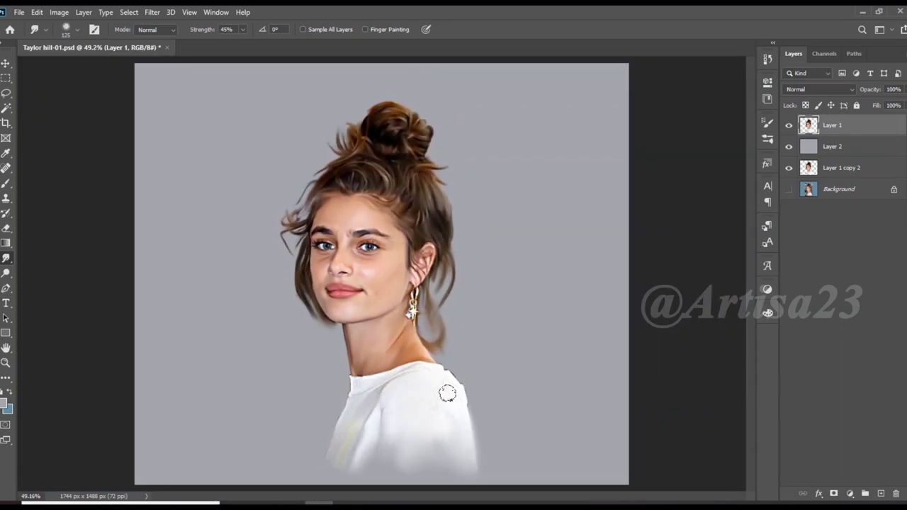
{"action": "scroll", "coordinate": [451, 383], "scroll_direction": "up", "scroll_amount": 3}
{"action": "scroll", "coordinate": [457, 358], "scroll_direction": "up", "scroll_amount": 2}
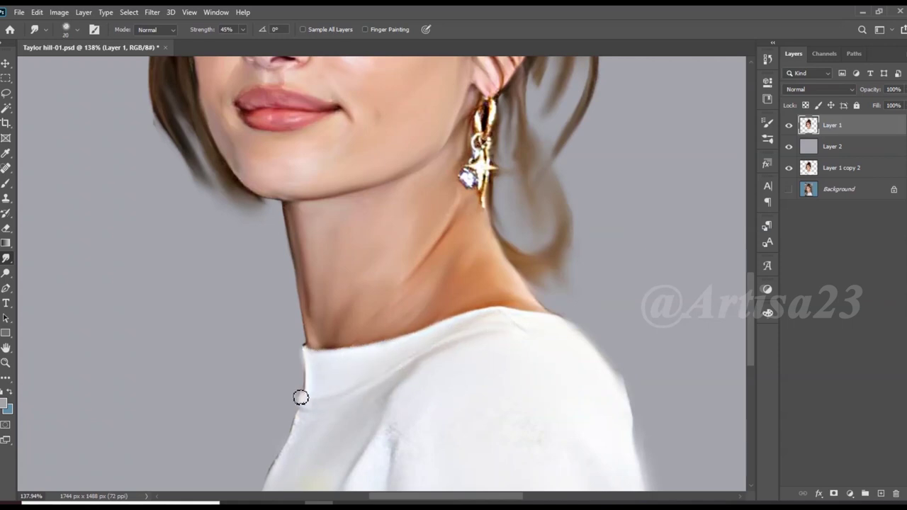
{"action": "scroll", "coordinate": [373, 442], "scroll_direction": "down", "scroll_amount": 2}
{"action": "scroll", "coordinate": [500, 347], "scroll_direction": "down", "scroll_amount": 2}
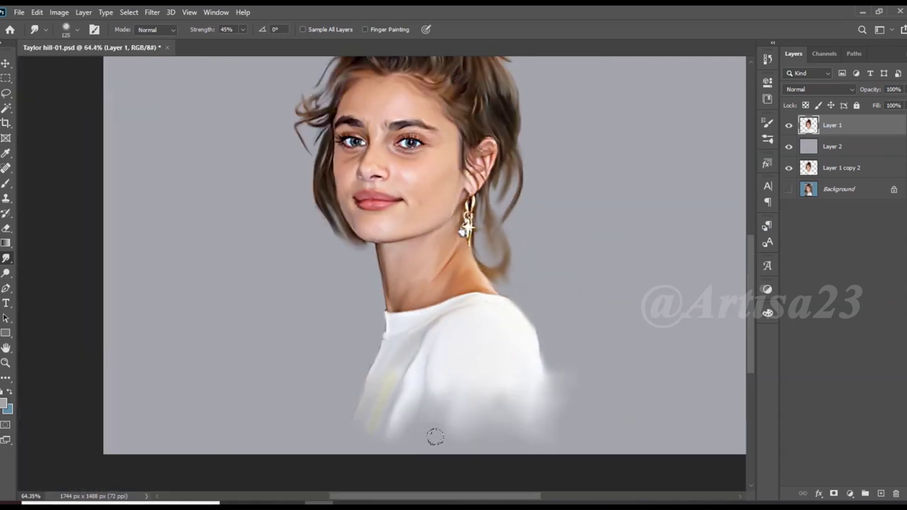
{"action": "scroll", "coordinate": [515, 364], "scroll_direction": "down", "scroll_amount": 2}
{"action": "scroll", "coordinate": [430, 428], "scroll_direction": "up", "scroll_amount": 2}
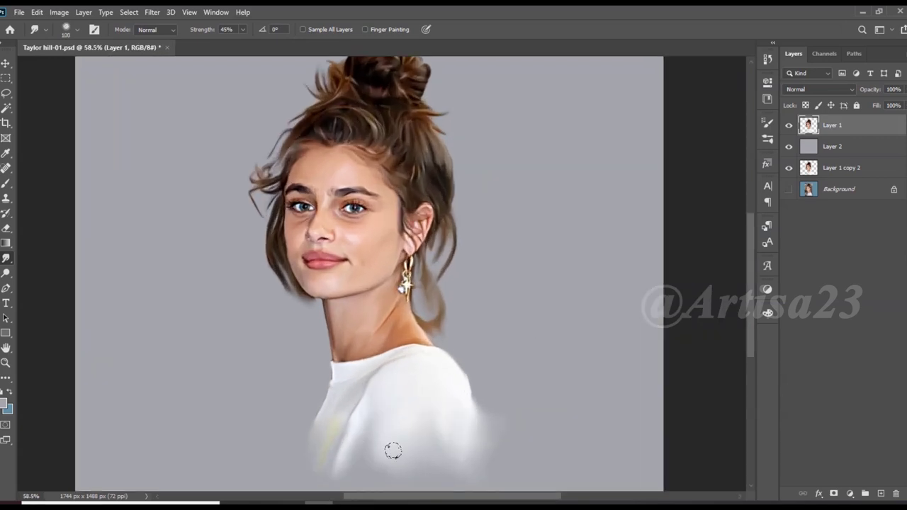
{"action": "scroll", "coordinate": [443, 427], "scroll_direction": "down", "scroll_amount": 1}
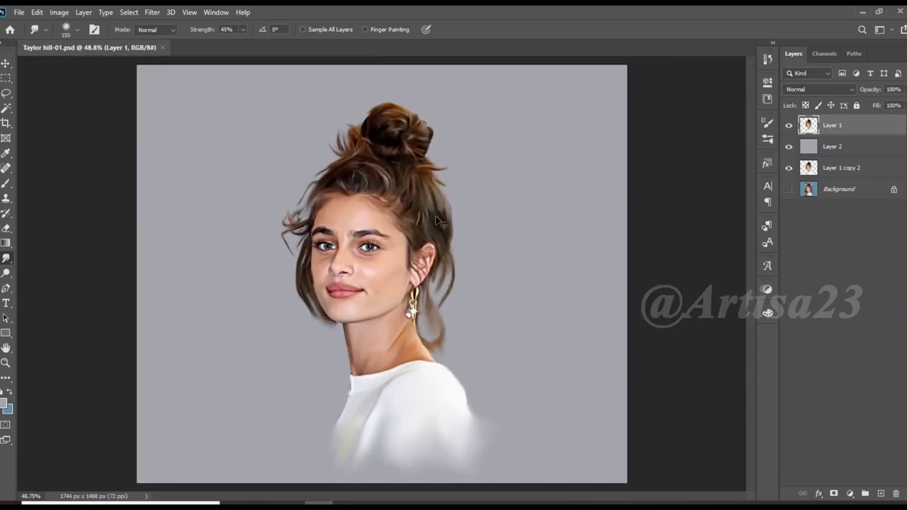
{"action": "scroll", "coordinate": [264, 303], "scroll_direction": "up", "scroll_amount": 3}
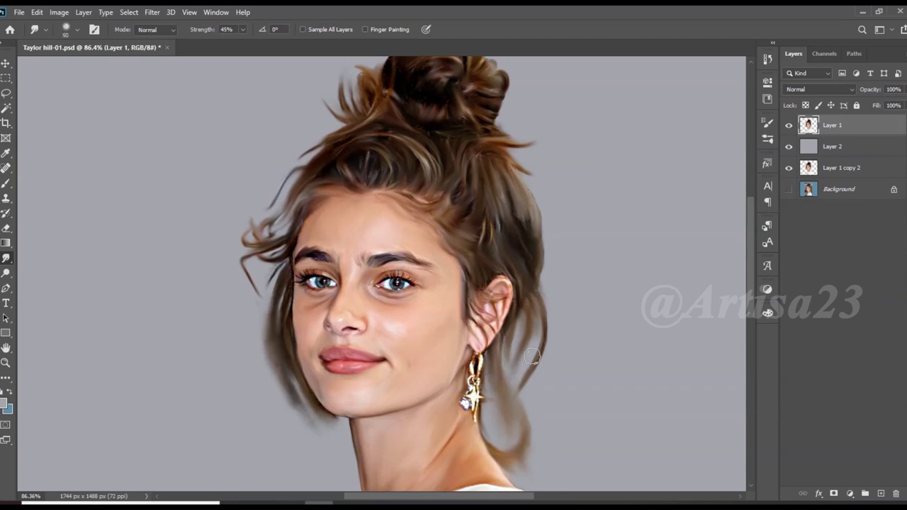
{"action": "scroll", "coordinate": [532, 357], "scroll_direction": "down", "scroll_amount": 3}
{"action": "key", "text": "alt+bracketleft"}
Widen the canvas, add a new layer, and set a Digital Painting brush to 63% opacity
{"action": "key", "text": "c"}
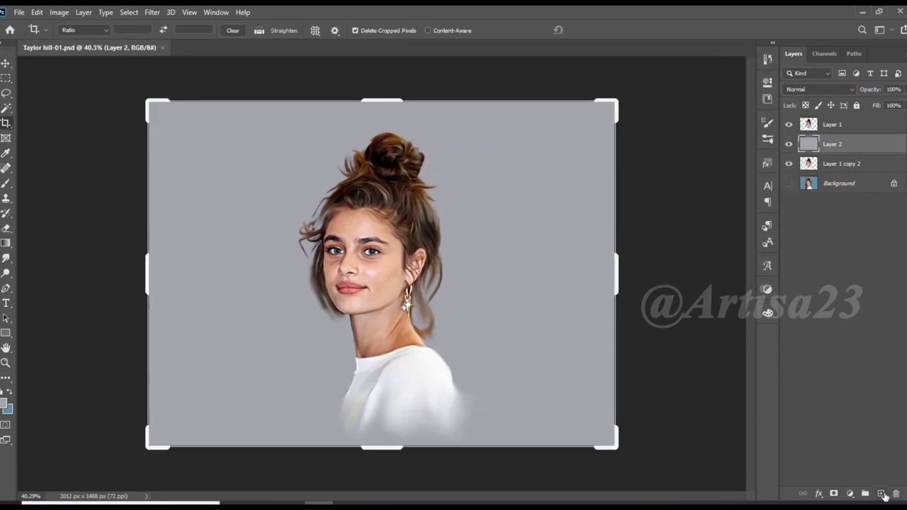
{"action": "left_click", "coordinate": [881, 494]}
{"action": "key", "text": "b"}
{"action": "left_click", "coordinate": [92, 29]}
{"action": "scroll", "coordinate": [751, 303], "scroll_direction": "down", "scroll_amount": 5}
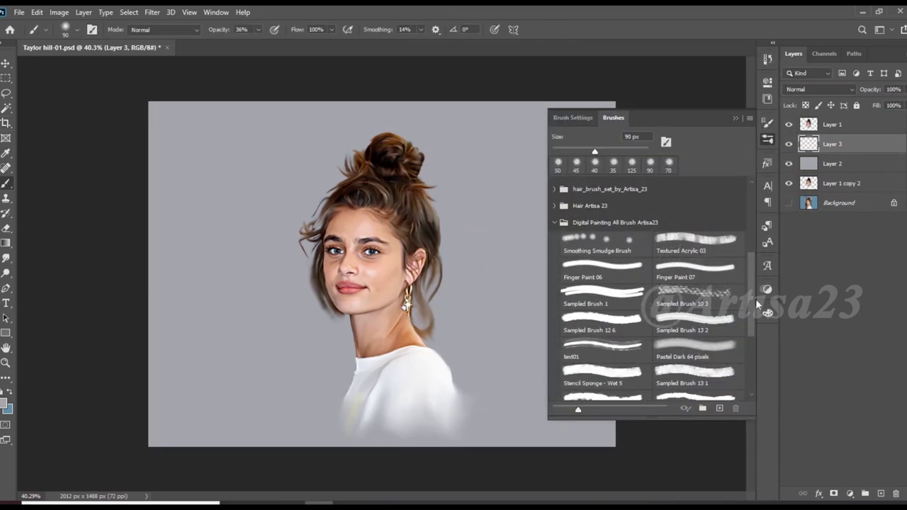
{"action": "left_click_drag", "start_coordinate": [258, 30], "coordinate": [275, 46]}
Paint loose blue, brown and grey strokes behind the neck, shoulders and bun
{"action": "mouse_move", "coordinate": [421, 322]}
{"action": "left_mouse_down"}
{"action": "mouse_move", "coordinate": [461, 328]}
{"action": "mouse_move", "coordinate": [444, 373]}
{"action": "left_mouse_up"}
{"action": "mouse_move", "coordinate": [448, 337]}
{"action": "left_mouse_down"}
{"action": "mouse_move", "coordinate": [478, 364]}
{"action": "mouse_move", "coordinate": [454, 213]}
{"action": "left_mouse_up"}
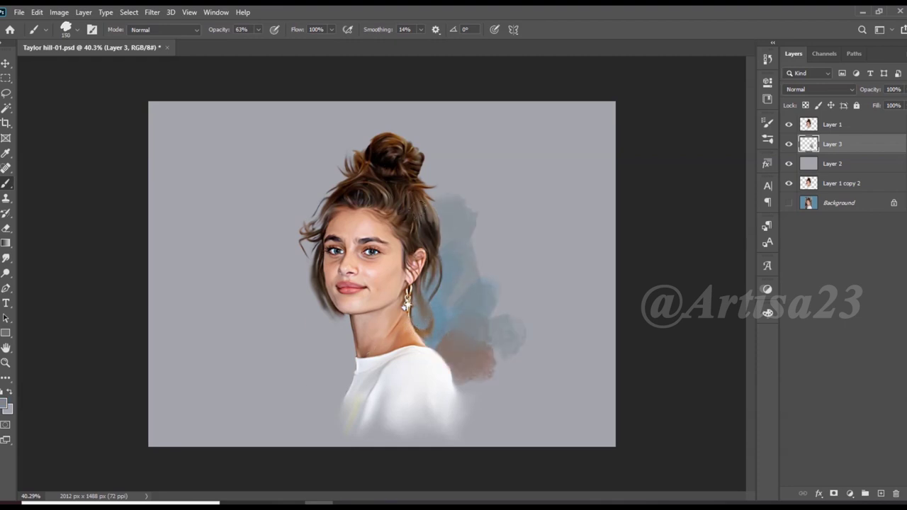
{"action": "left_click_drag", "start_coordinate": [460, 170], "coordinate": [503, 270]}
{"action": "mouse_move", "coordinate": [347, 340]}
{"action": "left_mouse_down"}
{"action": "mouse_move", "coordinate": [341, 359]}
{"action": "mouse_move", "coordinate": [269, 312]}
{"action": "left_mouse_up"}
{"action": "mouse_move", "coordinate": [311, 333]}
{"action": "left_mouse_down"}
{"action": "mouse_move", "coordinate": [298, 255]}
{"action": "mouse_move", "coordinate": [310, 375]}
{"action": "mouse_move", "coordinate": [291, 418]}
{"action": "left_mouse_up"}
{"action": "mouse_move", "coordinate": [495, 354]}
{"action": "left_mouse_down"}
{"action": "mouse_move", "coordinate": [490, 407]}
{"action": "mouse_move", "coordinate": [524, 369]}
{"action": "left_mouse_up"}
{"action": "left_click_drag", "start_coordinate": [234, 411], "coordinate": [311, 332]}
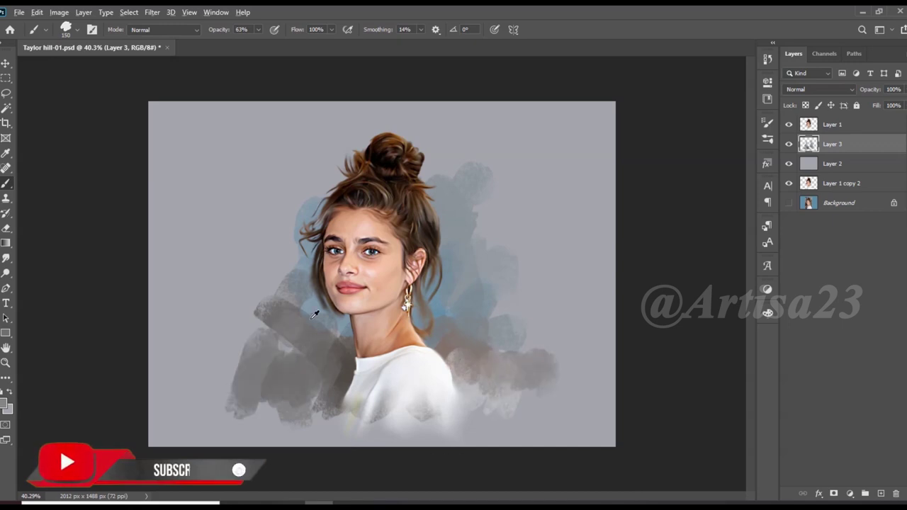
{"action": "scroll", "coordinate": [314, 310], "scroll_direction": "up", "scroll_amount": 2}
{"action": "scroll", "coordinate": [243, 281], "scroll_direction": "down", "scroll_amount": 2}
{"action": "left_click", "coordinate": [5, 403]}
Choose a pale yellow and paint a soft glow left of the hair
{"action": "left_click_drag", "start_coordinate": [661, 177], "coordinate": [662, 212]}
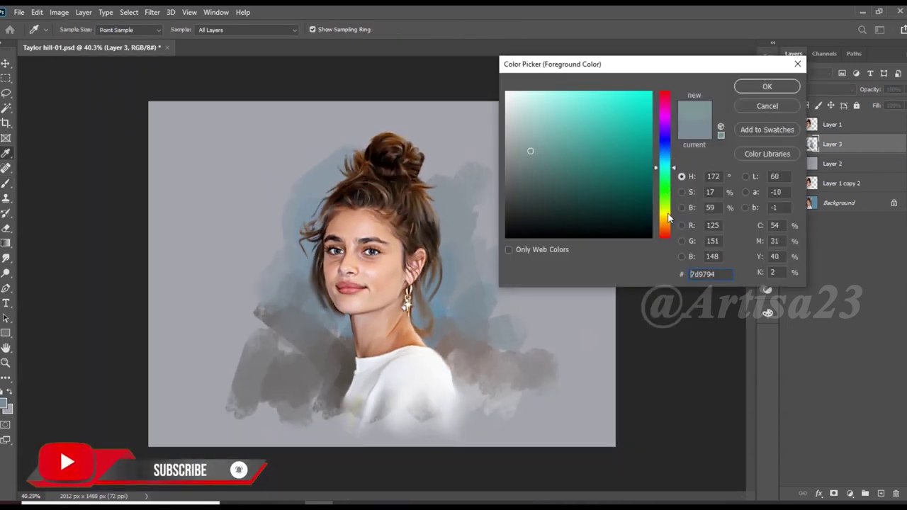
{"action": "left_click", "coordinate": [545, 119]}
{"action": "left_click", "coordinate": [765, 85]}
{"action": "left_click_drag", "start_coordinate": [312, 191], "coordinate": [310, 268]}
{"action": "left_click_drag", "start_coordinate": [317, 187], "coordinate": [294, 212]}
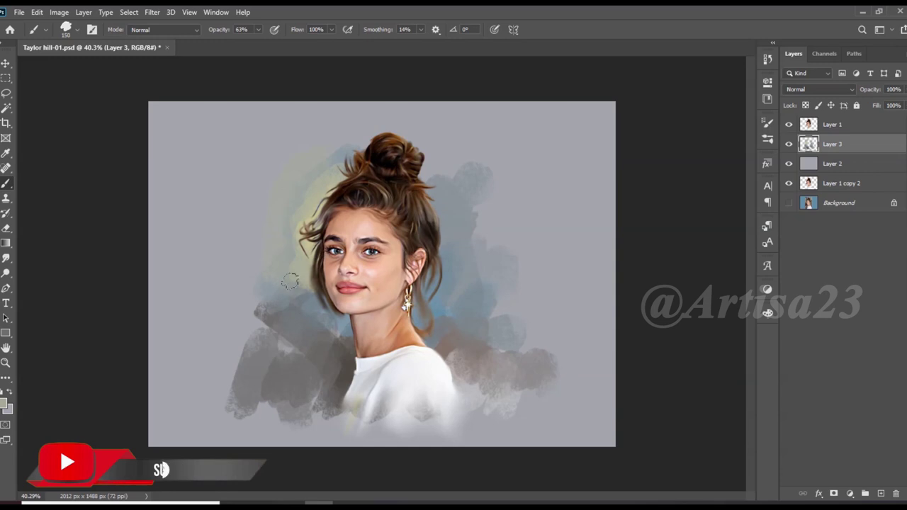
Sample dark grey and paint grey and blue-grey strokes around the neck and shoulders
{"action": "left_click", "coordinate": [336, 326], "text": "alt"}
{"action": "left_click_drag", "start_coordinate": [311, 312], "coordinate": [333, 382]}
{"action": "mouse_move", "coordinate": [453, 341]}
{"action": "left_mouse_down"}
{"action": "mouse_move", "coordinate": [467, 383]}
{"action": "mouse_move", "coordinate": [510, 348]}
{"action": "mouse_move", "coordinate": [538, 397]}
{"action": "left_mouse_up"}
{"action": "left_click_drag", "start_coordinate": [539, 318], "coordinate": [499, 239]}
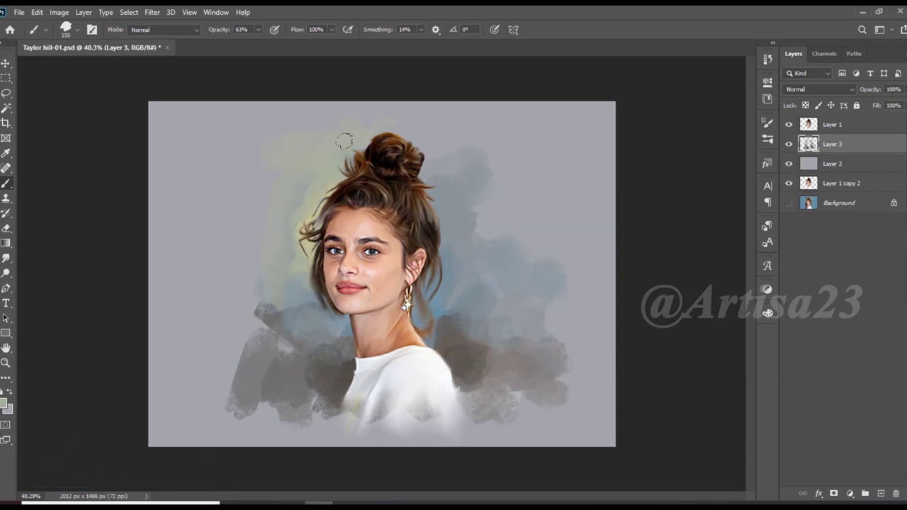
{"action": "left_click_drag", "start_coordinate": [285, 269], "coordinate": [199, 368]}
Select a large textured brush tip and add blue-grey strokes right of the neck
{"action": "left_click", "coordinate": [767, 123]}
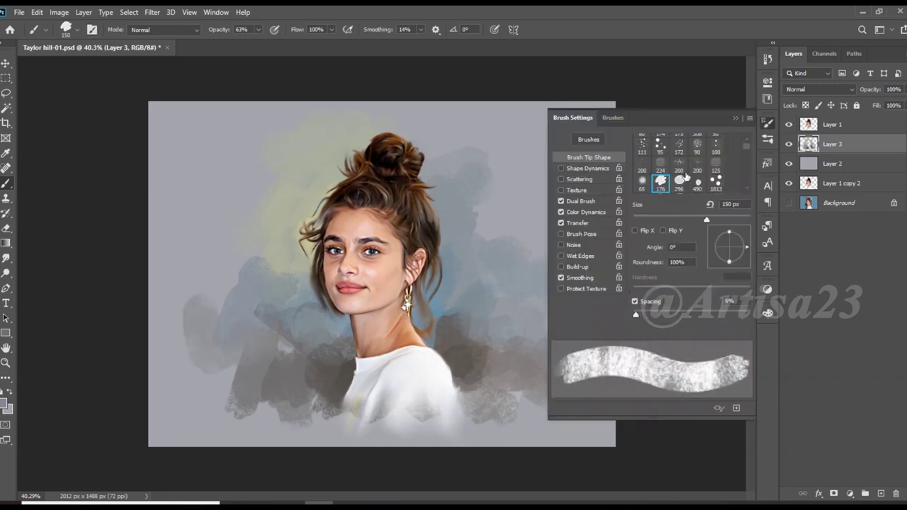
{"action": "left_click", "coordinate": [613, 117]}
{"action": "left_click", "coordinate": [698, 262]}
{"action": "key", "text": "period"}
{"action": "key", "text": "period"}
{"action": "key", "text": "period"}
{"action": "key", "text": "period"}
{"action": "key", "text": "period"}
{"action": "left_click", "coordinate": [641, 92]}
{"action": "scroll", "coordinate": [510, 279], "scroll_direction": "down", "scroll_amount": 2}
{"action": "scroll", "coordinate": [510, 280], "scroll_direction": "up", "scroll_amount": 2}
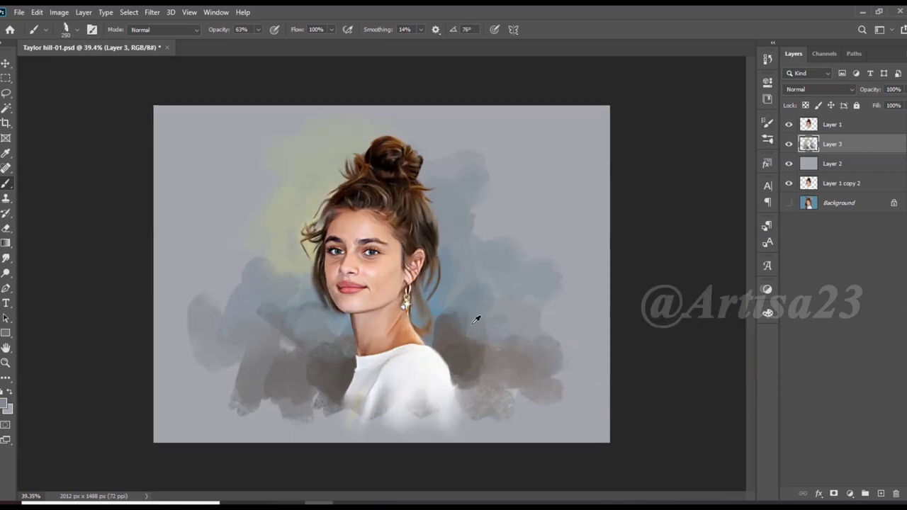
{"action": "left_click_drag", "start_coordinate": [552, 341], "coordinate": [502, 247]}
Choose a yellow paint colour and paint yellow above the hair
{"action": "scroll", "coordinate": [489, 167], "scroll_direction": "up", "scroll_amount": 2}
{"action": "left_click", "coordinate": [5, 402]}
{"action": "left_click", "coordinate": [587, 107]}
{"action": "left_click", "coordinate": [750, 84]}
{"action": "left_click_drag", "start_coordinate": [368, 82], "coordinate": [329, 145]}
Paint dark brown, yellow and muted olive strokes along the left of the hair
{"action": "left_click", "coordinate": [300, 226], "text": "alt"}
{"action": "left_click_drag", "start_coordinate": [291, 213], "coordinate": [272, 167]}
{"action": "left_click", "coordinate": [284, 255], "text": "alt"}
{"action": "left_click_drag", "start_coordinate": [283, 255], "coordinate": [281, 221]}
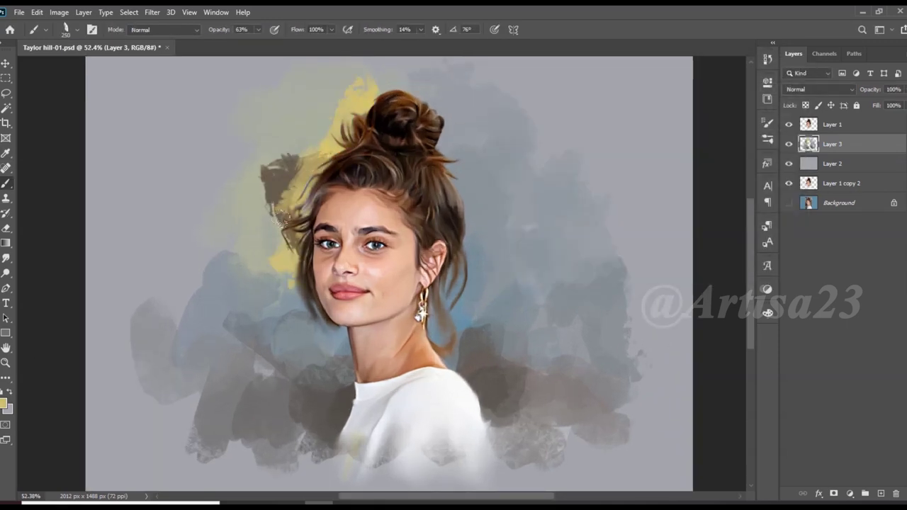
{"action": "left_click_drag", "start_coordinate": [299, 165], "coordinate": [269, 213]}
{"action": "left_click", "coordinate": [263, 260], "text": "alt"}
{"action": "left_click_drag", "start_coordinate": [263, 259], "coordinate": [282, 196]}
Add brown strokes beside the hair, neck and shoulders, plus dark lower-corner strokes
{"action": "left_click_drag", "start_coordinate": [474, 239], "coordinate": [510, 312]}
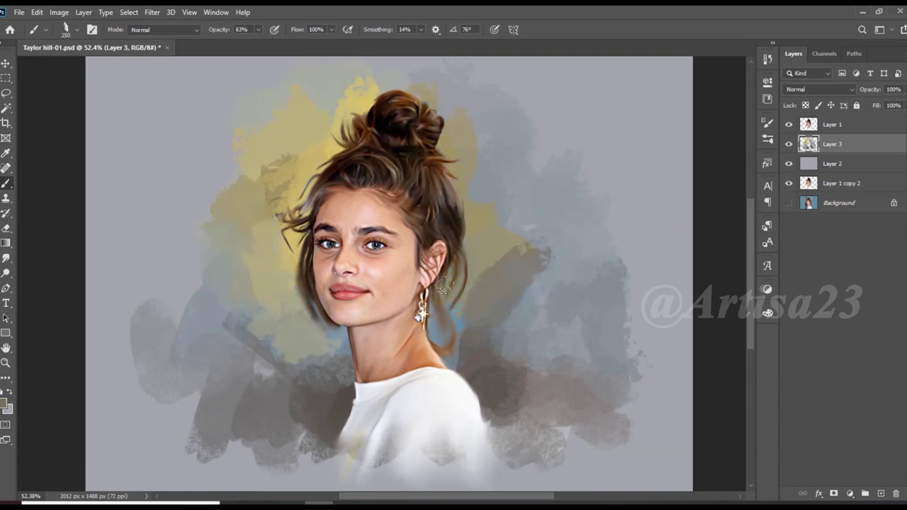
{"action": "left_click_drag", "start_coordinate": [340, 386], "coordinate": [348, 416]}
{"action": "left_click_drag", "start_coordinate": [496, 347], "coordinate": [495, 418]}
{"action": "left_click_drag", "start_coordinate": [525, 283], "coordinate": [550, 332]}
{"action": "scroll", "coordinate": [550, 331], "scroll_direction": "down", "scroll_amount": 3}
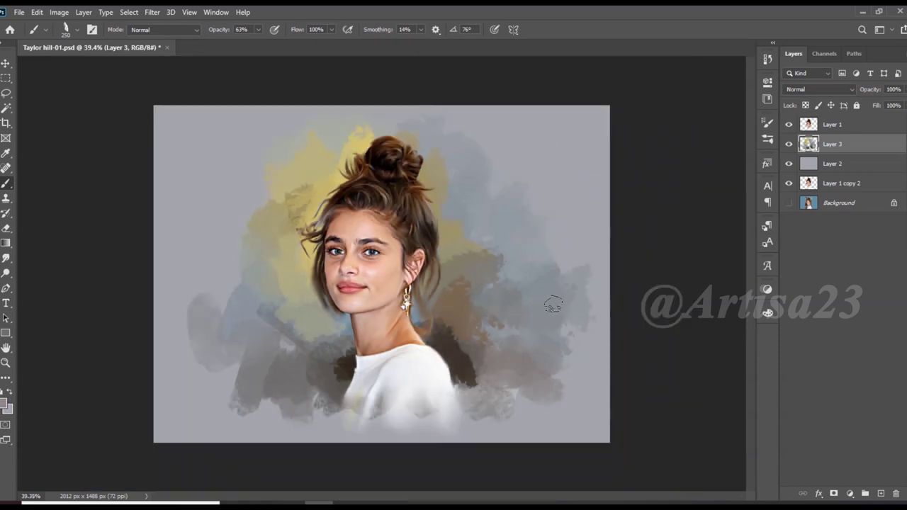
{"action": "mouse_move", "coordinate": [369, 420]}
{"action": "left_mouse_down"}
{"action": "mouse_move", "coordinate": [477, 405]}
{"action": "mouse_move", "coordinate": [480, 378]}
{"action": "mouse_move", "coordinate": [588, 355]}
{"action": "left_mouse_up"}
{"action": "left_click_drag", "start_coordinate": [192, 425], "coordinate": [513, 409]}
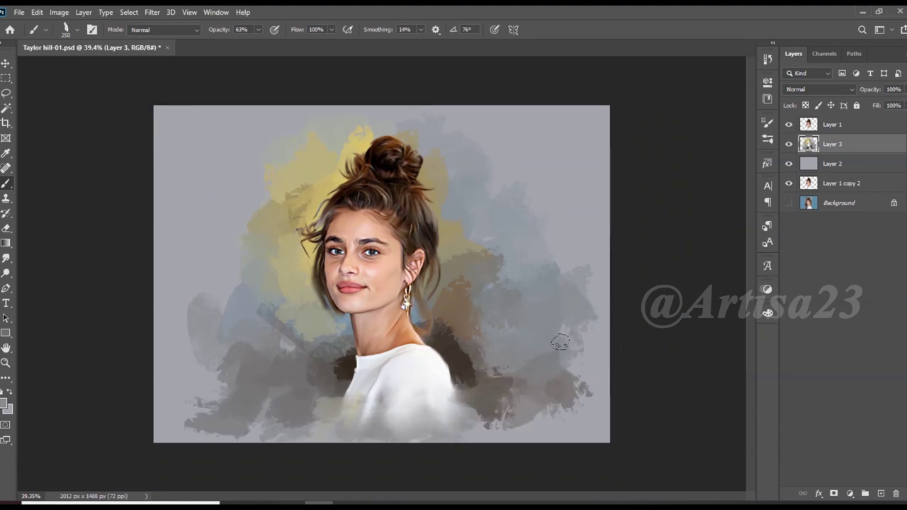
{"action": "scroll", "coordinate": [333, 271], "scroll_direction": "up", "scroll_amount": 3}
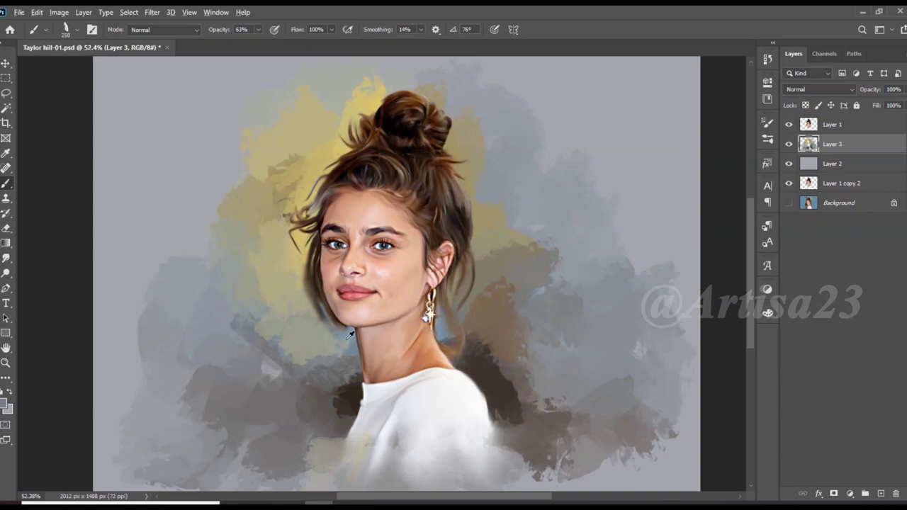
Cover the yellow right of the bun with blue-grey and rework the yellow left of the hair
{"action": "left_click", "coordinate": [654, 174], "text": "alt"}
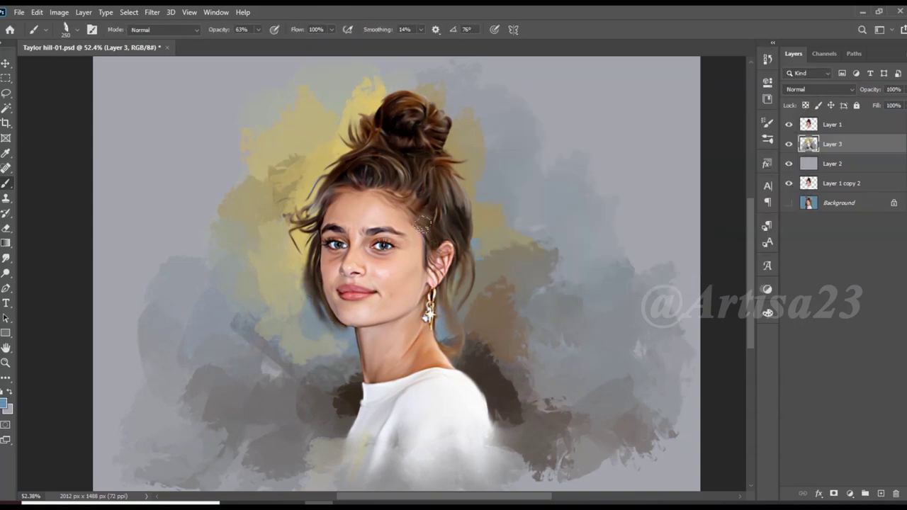
{"action": "left_click", "coordinate": [328, 387], "text": "alt"}
{"action": "scroll", "coordinate": [286, 345], "scroll_direction": "down", "scroll_amount": 3}
{"action": "scroll", "coordinate": [286, 345], "scroll_direction": "up", "scroll_amount": 3}
{"action": "mouse_move", "coordinate": [480, 194]}
{"action": "left_mouse_down"}
{"action": "mouse_move", "coordinate": [528, 188]}
{"action": "mouse_move", "coordinate": [565, 209]}
{"action": "left_mouse_up"}
{"action": "left_click_drag", "start_coordinate": [249, 175], "coordinate": [218, 121]}
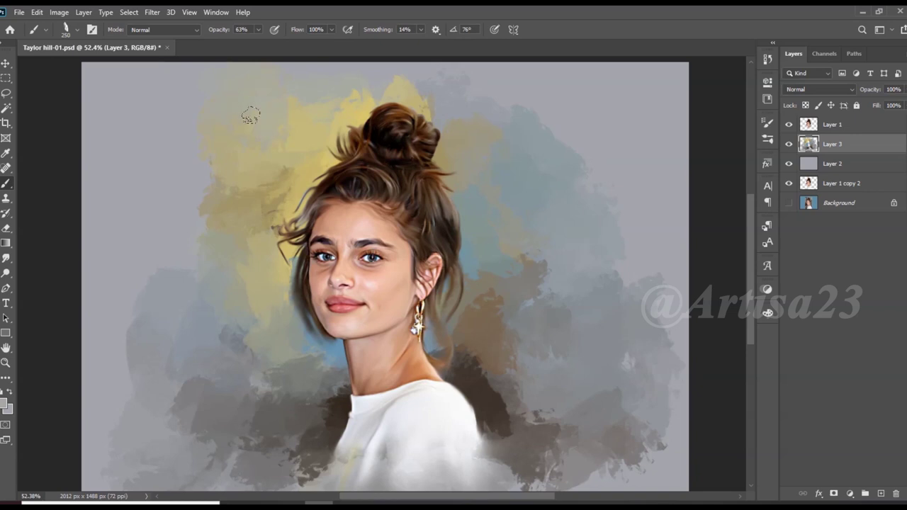
{"action": "left_click_drag", "start_coordinate": [165, 224], "coordinate": [205, 241]}
{"action": "left_click_drag", "start_coordinate": [269, 234], "coordinate": [247, 222]}
{"action": "left_click", "coordinate": [258, 301], "text": "alt"}
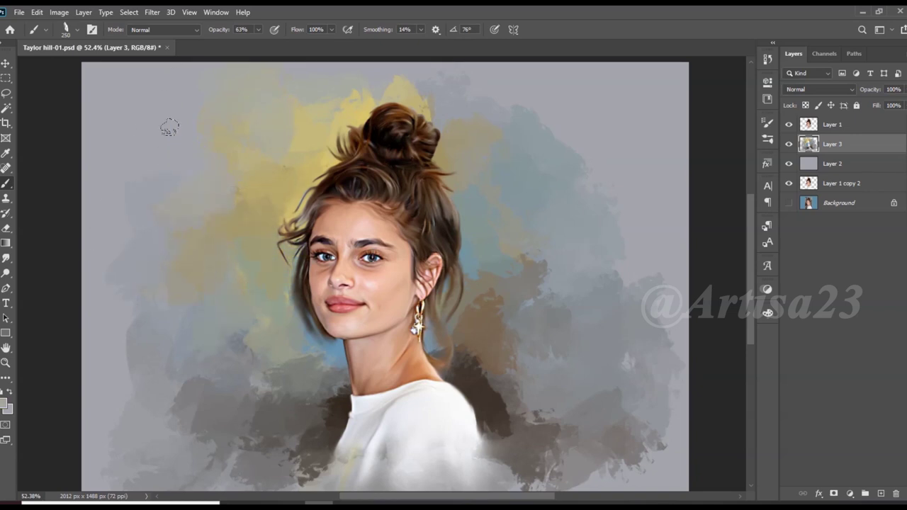
Paint grey over the yellow right of the bun and lighten the lower-right brown area
{"action": "left_click_drag", "start_coordinate": [417, 97], "coordinate": [411, 104]}
{"action": "scroll", "coordinate": [522, 182], "scroll_direction": "down", "scroll_amount": 3}
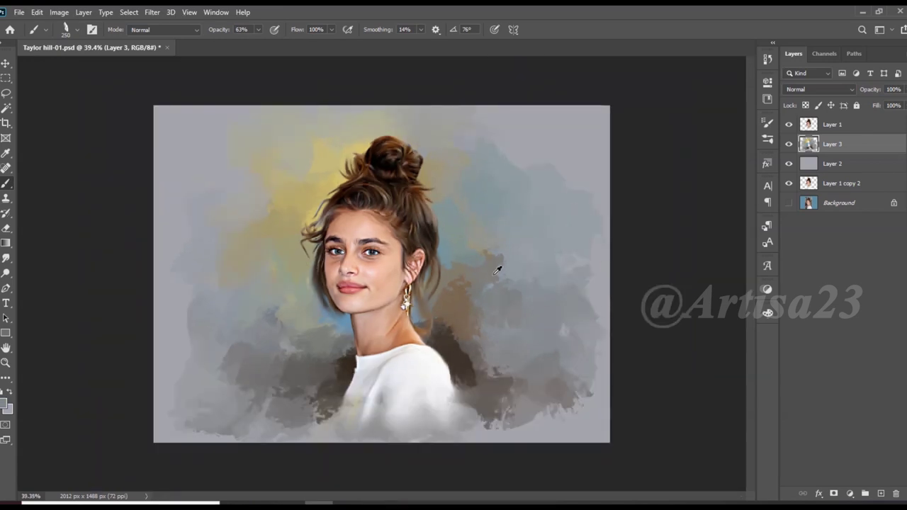
{"action": "scroll", "coordinate": [453, 202], "scroll_direction": "down", "scroll_amount": 1}
{"action": "scroll", "coordinate": [454, 203], "scroll_direction": "up", "scroll_amount": 2}
{"action": "scroll", "coordinate": [152, 307], "scroll_direction": "down", "scroll_amount": 1}
{"action": "scroll", "coordinate": [464, 252], "scroll_direction": "up", "scroll_amount": 1}
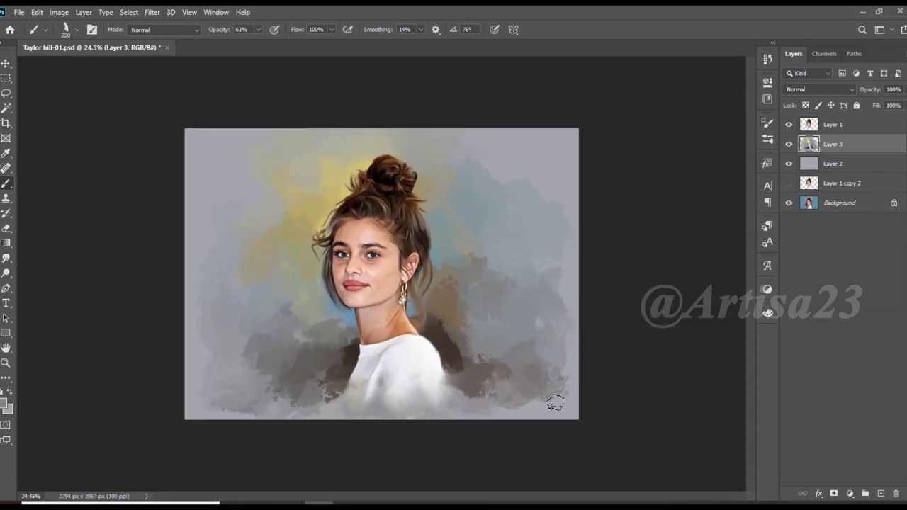
{"action": "scroll", "coordinate": [538, 354], "scroll_direction": "up", "scroll_amount": 1}
{"action": "scroll", "coordinate": [567, 319], "scroll_direction": "up", "scroll_amount": 2}
{"action": "scroll", "coordinate": [588, 292], "scroll_direction": "down", "scroll_amount": 1}
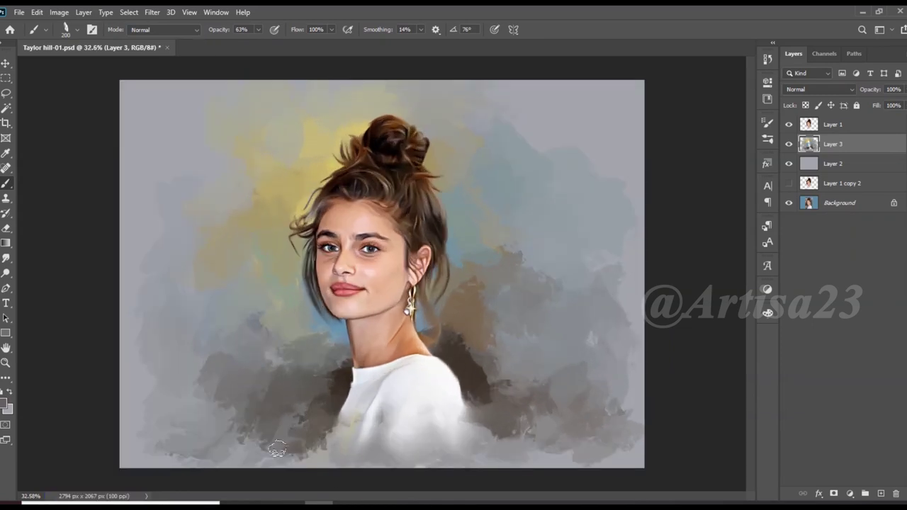
{"action": "scroll", "coordinate": [323, 419], "scroll_direction": "down", "scroll_amount": 1}
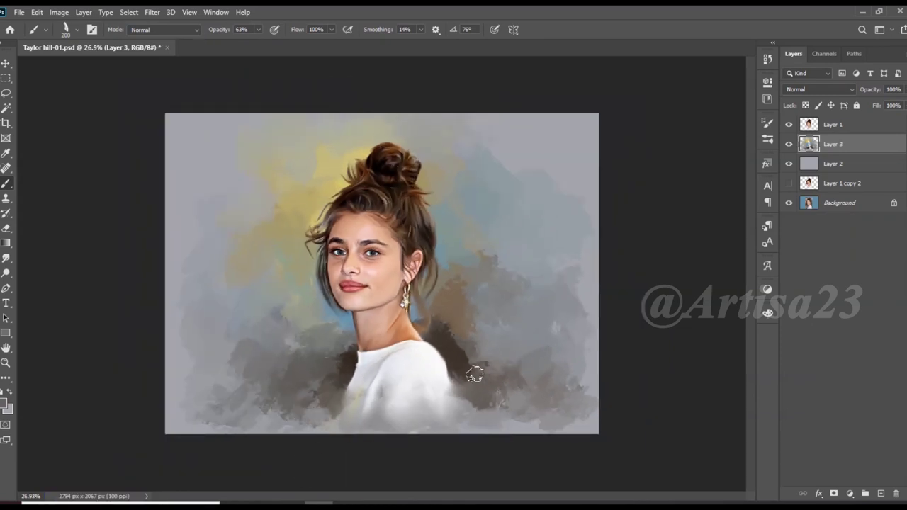
{"action": "scroll", "coordinate": [489, 358], "scroll_direction": "up", "scroll_amount": 1}
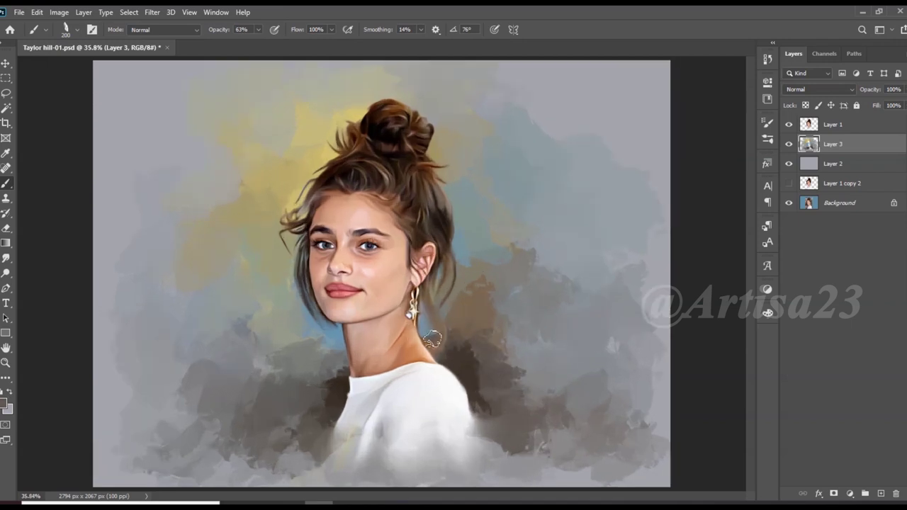
{"action": "scroll", "coordinate": [433, 327], "scroll_direction": "up", "scroll_amount": 2}
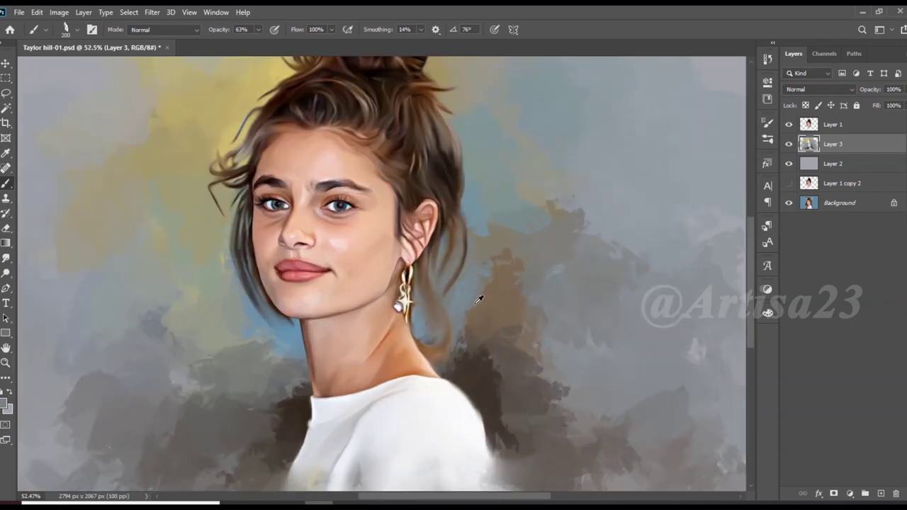
{"action": "left_click_drag", "start_coordinate": [478, 299], "coordinate": [498, 338]}
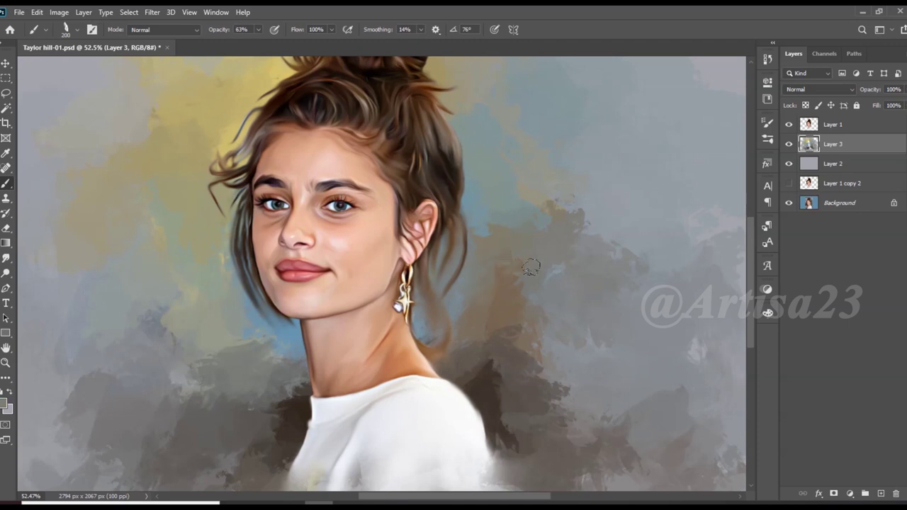
Dab small paint strokes across the right side of the backdrop
{"action": "scroll", "coordinate": [531, 267], "scroll_direction": "down", "scroll_amount": 2}
{"action": "left_click", "coordinate": [527, 324]}
{"action": "left_click", "coordinate": [596, 348]}
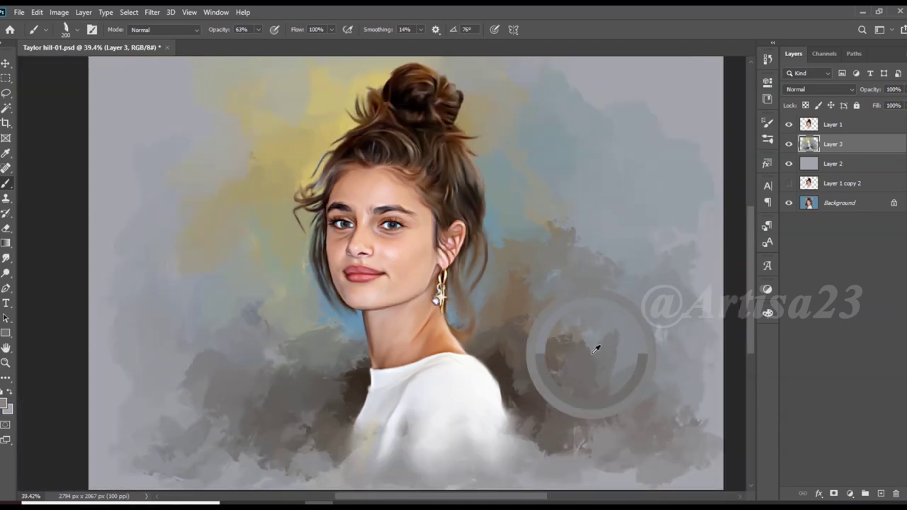
{"action": "scroll", "coordinate": [595, 348], "scroll_direction": "down", "scroll_amount": 1}
{"action": "left_click", "coordinate": [487, 237]}
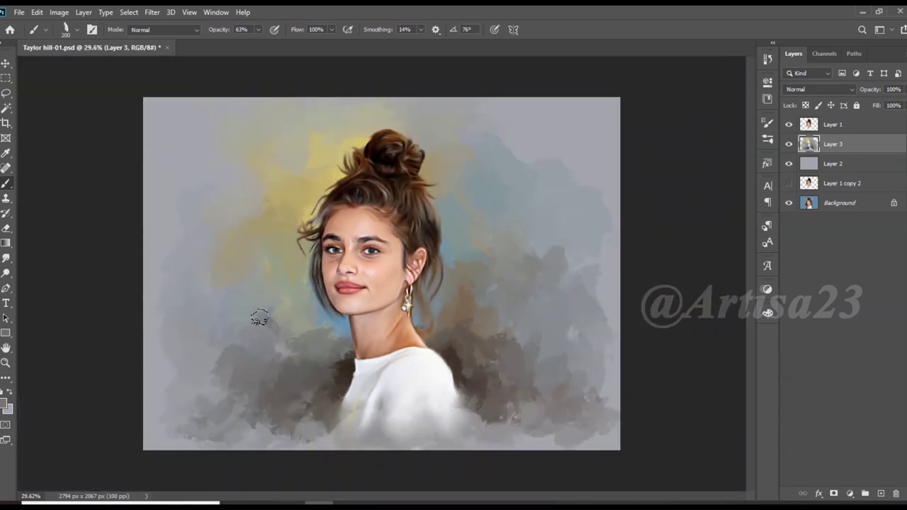
{"action": "scroll", "coordinate": [259, 319], "scroll_direction": "up", "scroll_amount": 1}
{"action": "scroll", "coordinate": [251, 331], "scroll_direction": "down", "scroll_amount": 1}
Switch the brush to the Bristle_2_Brush 2 preset
{"action": "left_click", "coordinate": [767, 139]}
{"action": "scroll", "coordinate": [717, 339], "scroll_direction": "down", "scroll_amount": 2}
{"action": "key", "text": "period"}
{"action": "key", "text": "period"}
{"action": "key", "text": "period"}
{"action": "key", "text": "period"}
{"action": "key", "text": "period"}
{"action": "key", "text": "comma"}
{"action": "key", "text": "comma"}
{"action": "key", "text": "comma"}
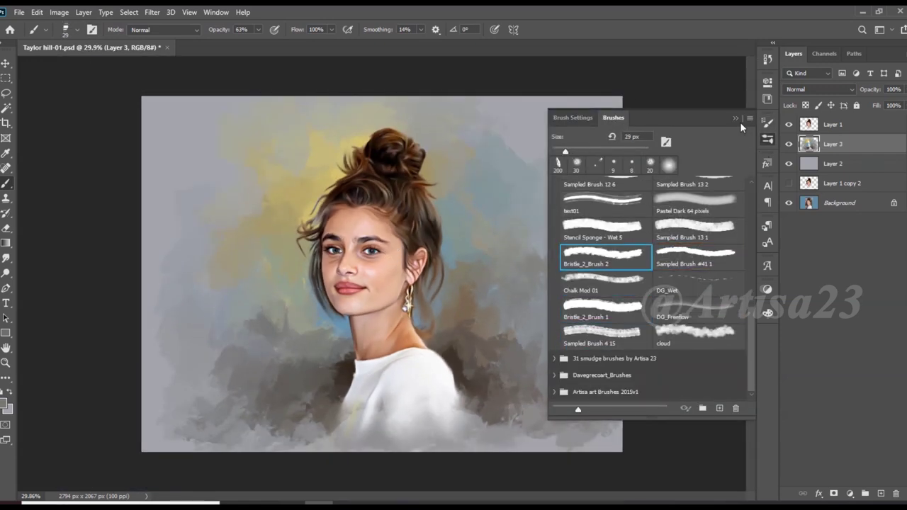
{"action": "left_click", "coordinate": [736, 119]}
{"action": "scroll", "coordinate": [505, 364], "scroll_direction": "up", "scroll_amount": 1}
{"action": "scroll", "coordinate": [530, 348], "scroll_direction": "down", "scroll_amount": 2}
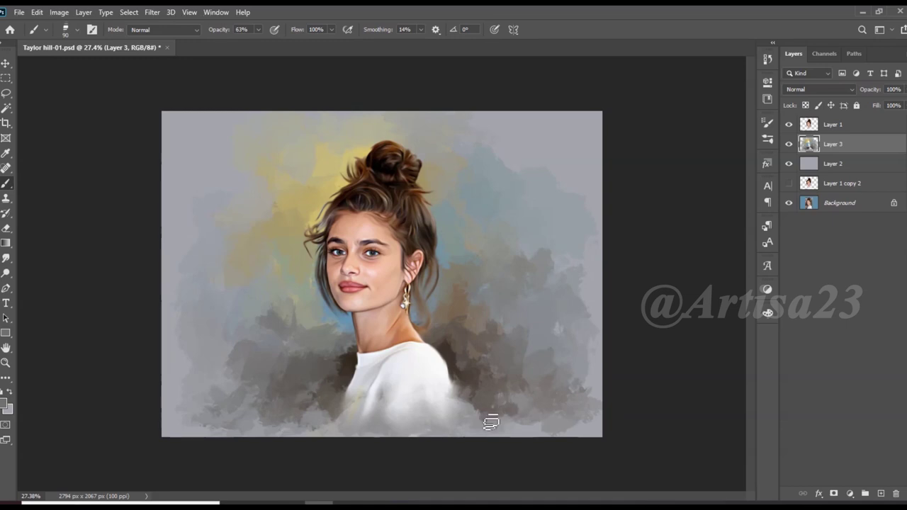
{"action": "scroll", "coordinate": [475, 419], "scroll_direction": "up", "scroll_amount": 1}
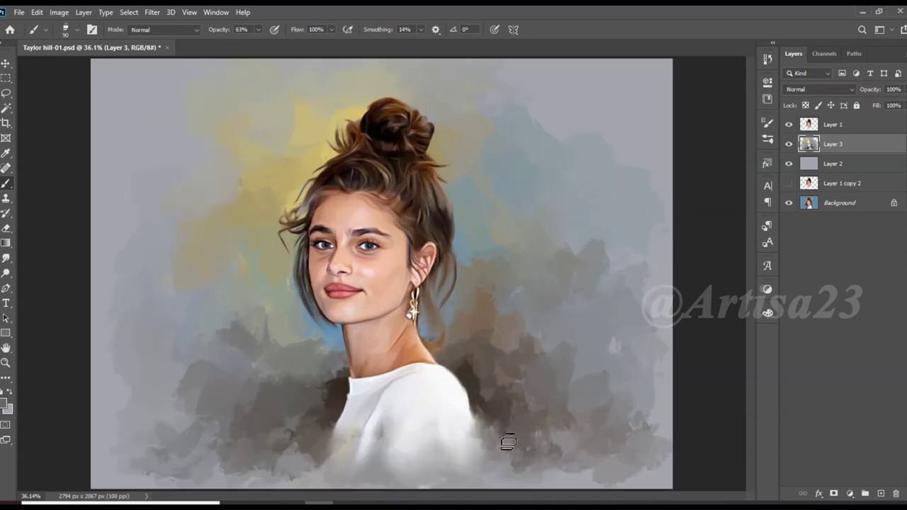
{"action": "scroll", "coordinate": [425, 425], "scroll_direction": "down", "scroll_amount": 1}
{"action": "scroll", "coordinate": [240, 328], "scroll_direction": "up", "scroll_amount": 1}
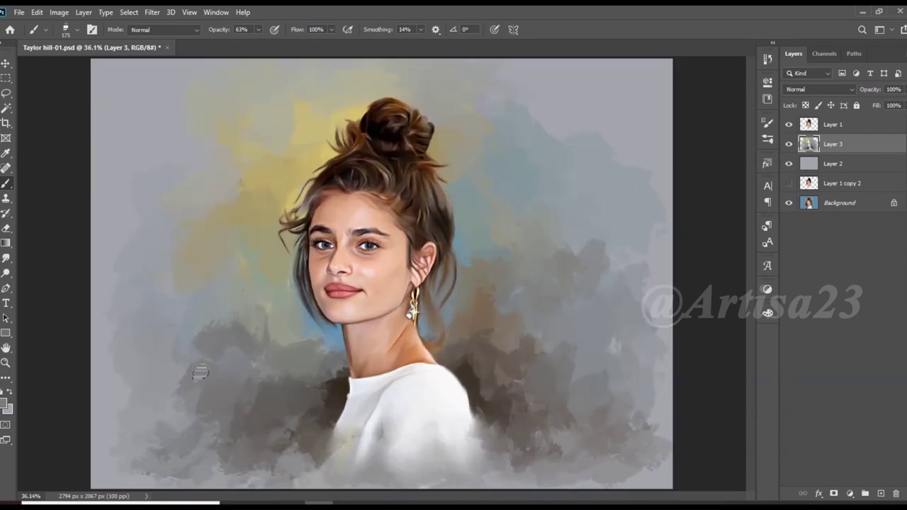
{"action": "scroll", "coordinate": [201, 373], "scroll_direction": "down", "scroll_amount": 1}
Switch to the Textured Acrylic 03 brush and zoom out to the whole canvas
{"action": "key", "text": "F5"}
{"action": "left_click", "coordinate": [613, 118]}
{"action": "scroll", "coordinate": [710, 253], "scroll_direction": "down", "scroll_amount": 3}
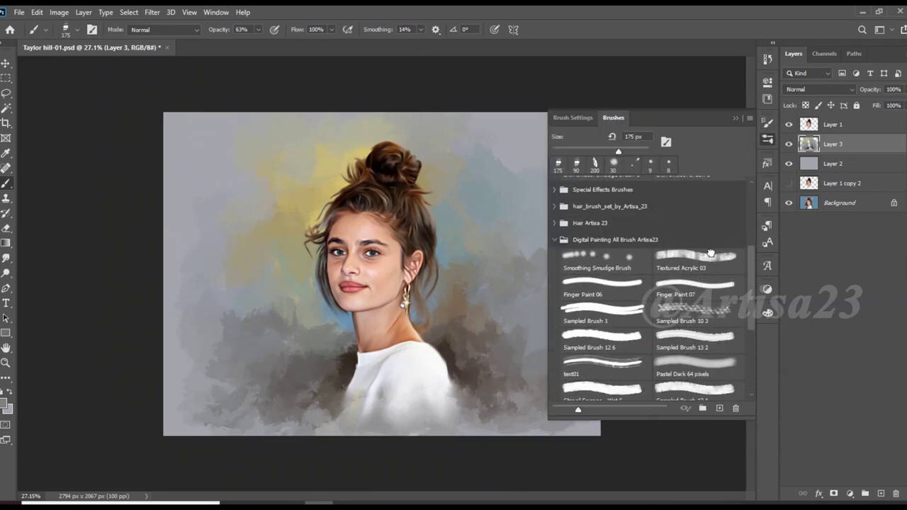
{"action": "left_click", "coordinate": [711, 253]}
{"action": "key", "text": "F5"}
{"action": "scroll", "coordinate": [648, 308], "scroll_direction": "up", "scroll_amount": 1}
{"action": "scroll", "coordinate": [496, 319], "scroll_direction": "down", "scroll_amount": 1}
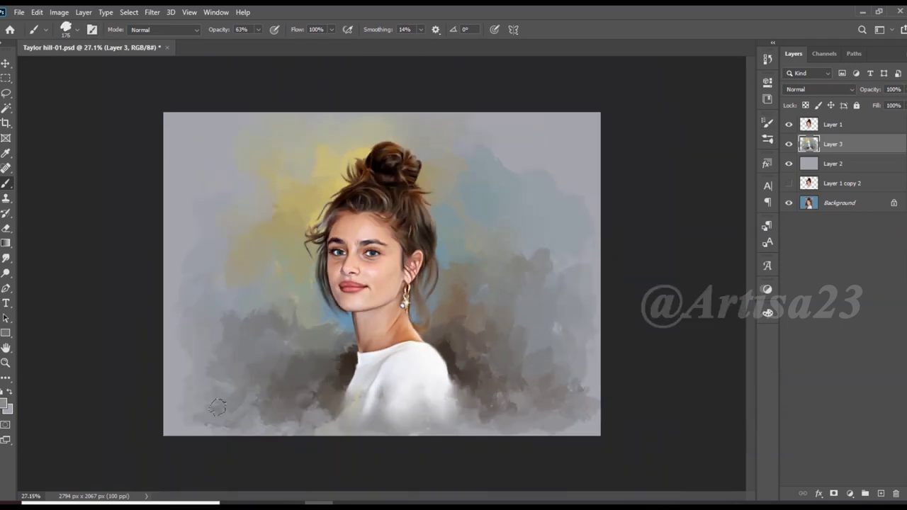
{"action": "key", "text": "ctrl+plus"}
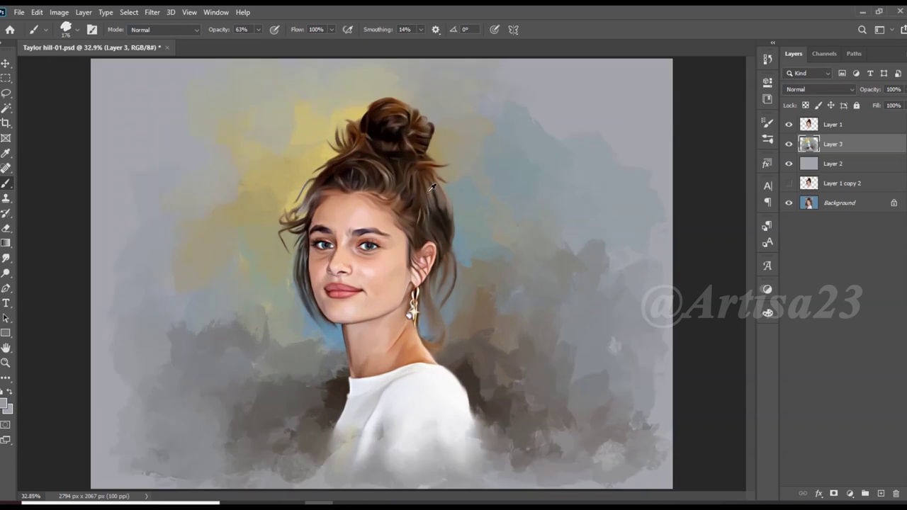
{"action": "key", "text": "ctrl+minus"}
Create a new top layer named 'Hair 1'
{"action": "key", "text": "ctrl+shift+alt+n"}
{"action": "double_click", "coordinate": [809, 124]}
{"action": "key", "text": "Escape"}
{"action": "double_click", "coordinate": [832, 124]}
{"action": "type", "text": "Hair 1"}
{"action": "key", "text": "Return"}
{"action": "scroll", "coordinate": [389, 209], "scroll_direction": "up", "scroll_amount": 3}
Select the Hard Round brush with black as the paint colour
{"action": "key", "text": "F5"}
{"action": "left_click", "coordinate": [614, 118]}
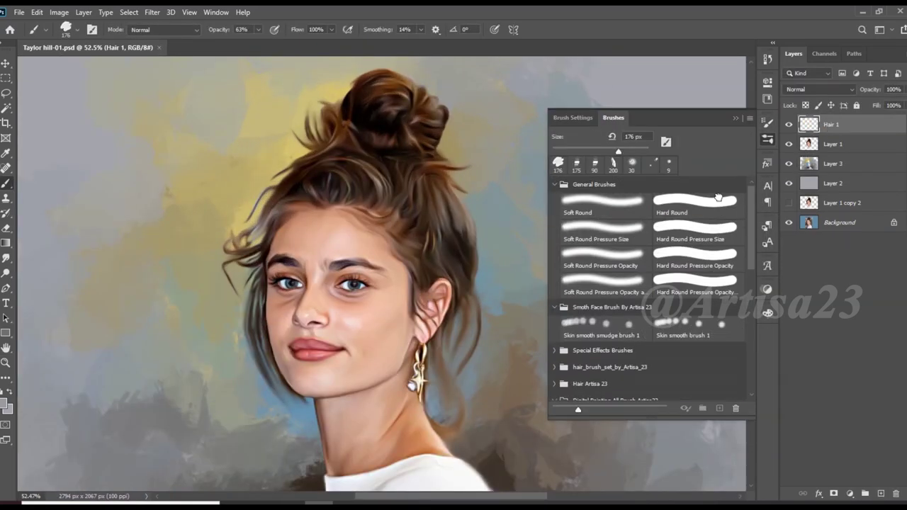
{"action": "left_click", "coordinate": [717, 197]}
{"action": "left_click", "coordinate": [5, 402]}
{"action": "key", "text": "Return"}
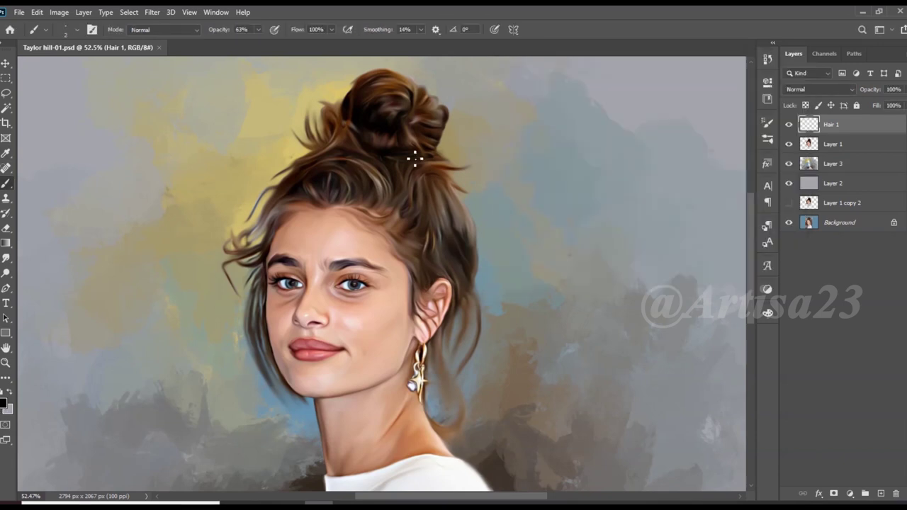
{"action": "scroll", "coordinate": [401, 173], "scroll_direction": "up", "scroll_amount": 5}
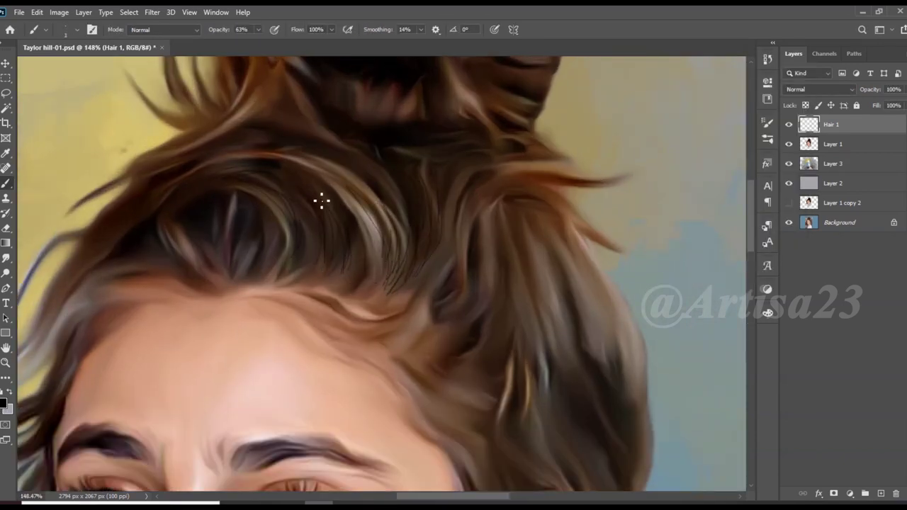
{"action": "scroll", "coordinate": [343, 277], "scroll_direction": "up", "scroll_amount": 2}
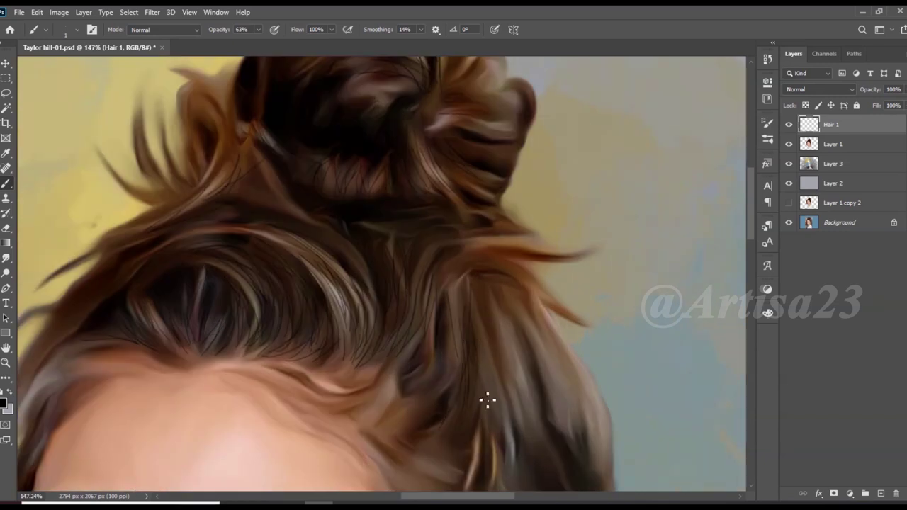
{"action": "scroll", "coordinate": [534, 364], "scroll_direction": "up", "scroll_amount": 3}
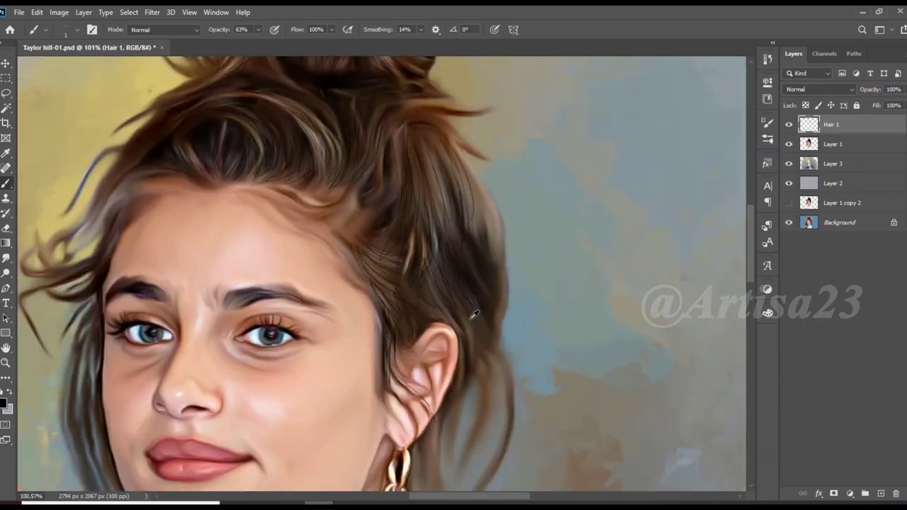
Paint thin black strands over the side hair near the ear and beside the neck
{"action": "scroll", "coordinate": [418, 399], "scroll_direction": "up", "scroll_amount": 1}
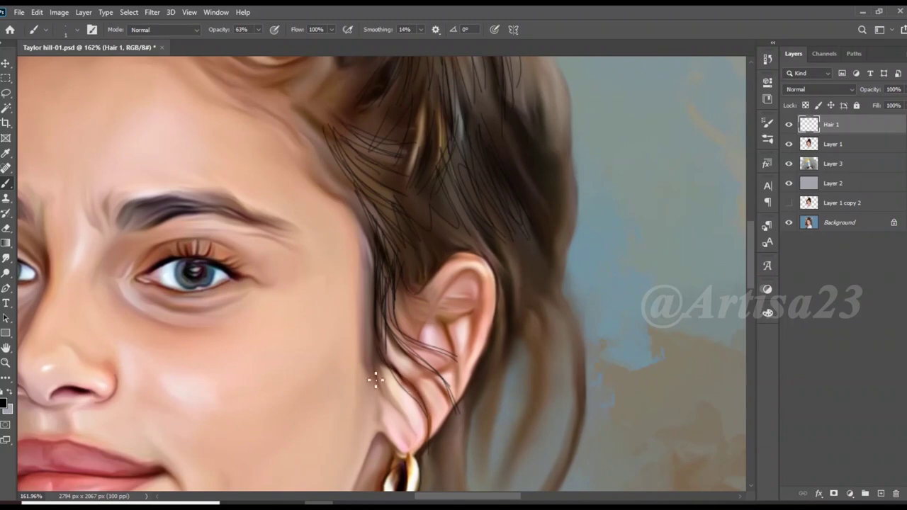
{"action": "scroll", "coordinate": [435, 388], "scroll_direction": "down", "scroll_amount": 1}
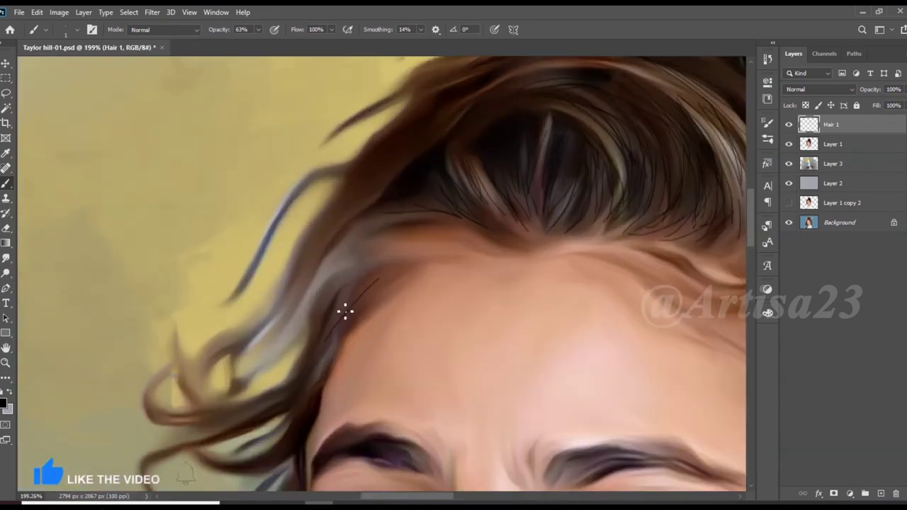
{"action": "left_click_drag", "start_coordinate": [345, 308], "coordinate": [337, 279]}
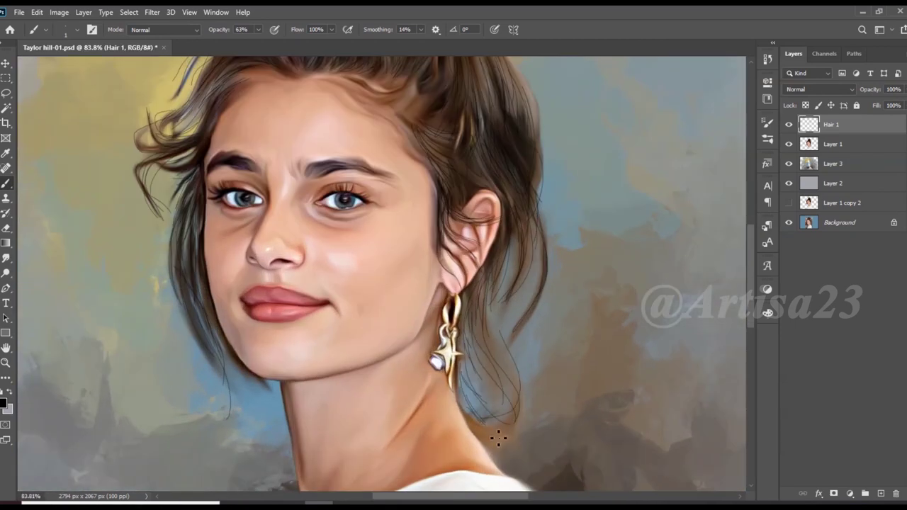
{"action": "left_click_drag", "start_coordinate": [498, 438], "coordinate": [526, 280]}
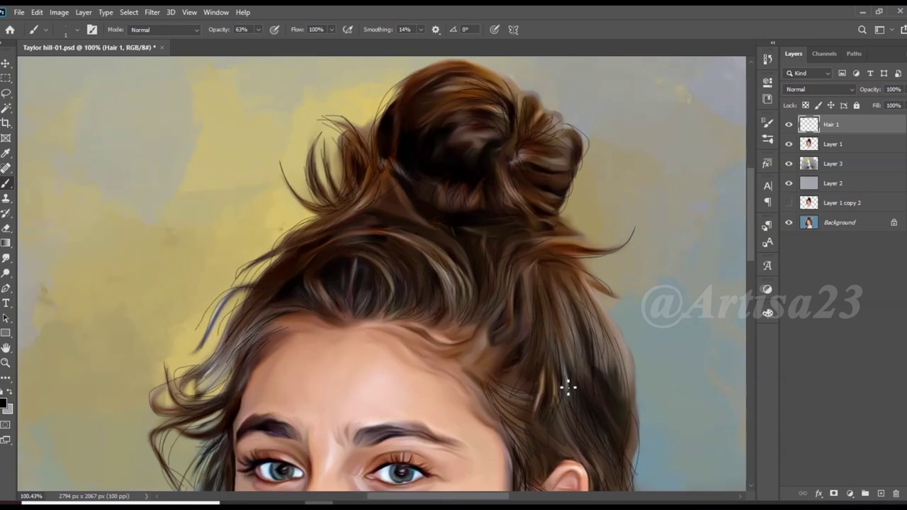
Paint a fine dark strand across the crown hair
{"action": "scroll", "coordinate": [491, 347], "scroll_direction": "up", "scroll_amount": 2}
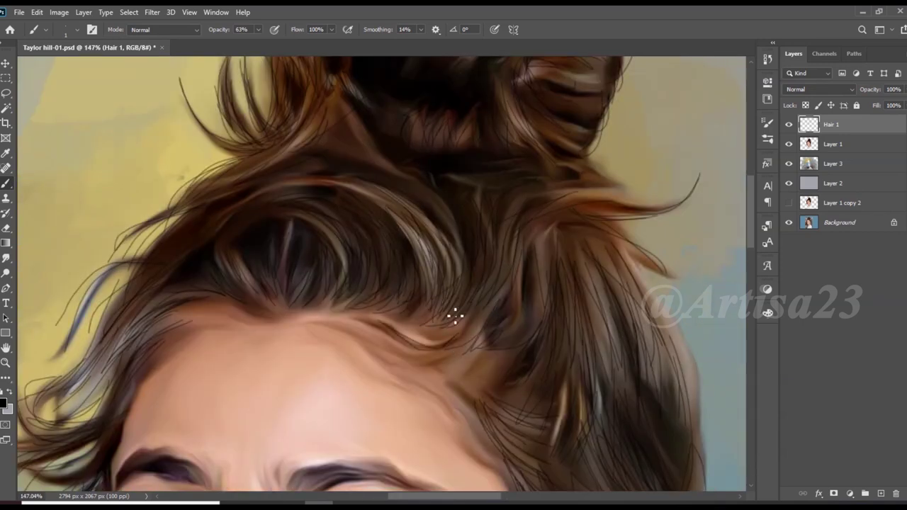
{"action": "scroll", "coordinate": [455, 317], "scroll_direction": "down", "scroll_amount": 3}
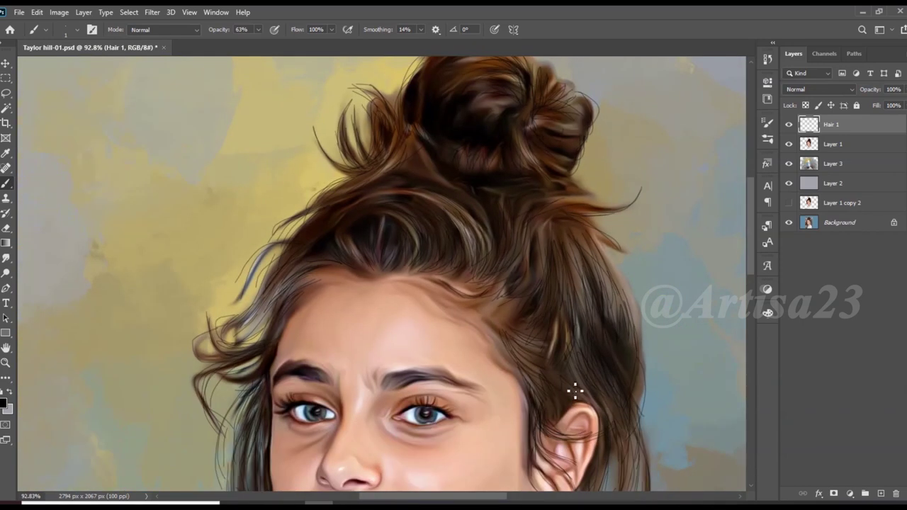
{"action": "scroll", "coordinate": [575, 390], "scroll_direction": "down", "scroll_amount": 3}
{"action": "scroll", "coordinate": [447, 224], "scroll_direction": "up", "scroll_amount": 4}
{"action": "scroll", "coordinate": [525, 145], "scroll_direction": "down", "scroll_amount": 2}
{"action": "scroll", "coordinate": [508, 196], "scroll_direction": "down", "scroll_amount": 2}
{"action": "scroll", "coordinate": [637, 275], "scroll_direction": "up", "scroll_amount": 3}
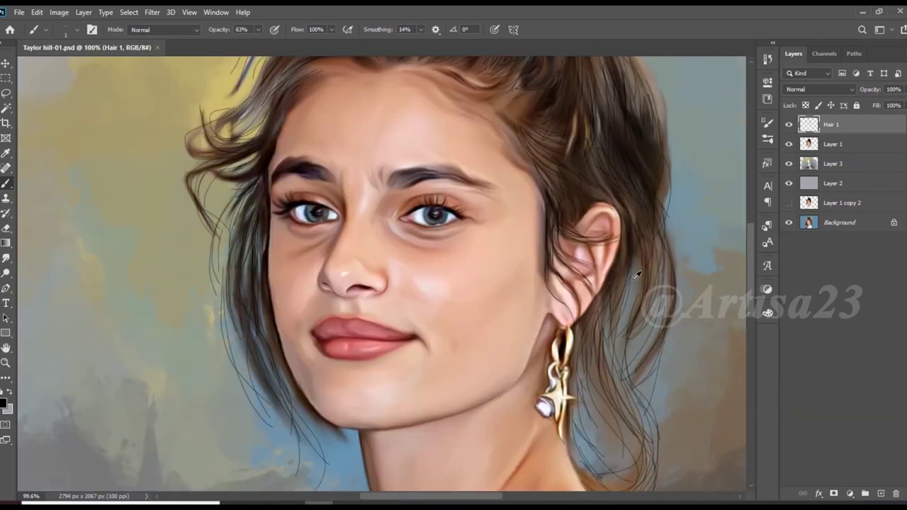
{"action": "scroll", "coordinate": [614, 340], "scroll_direction": "down", "scroll_amount": 2}
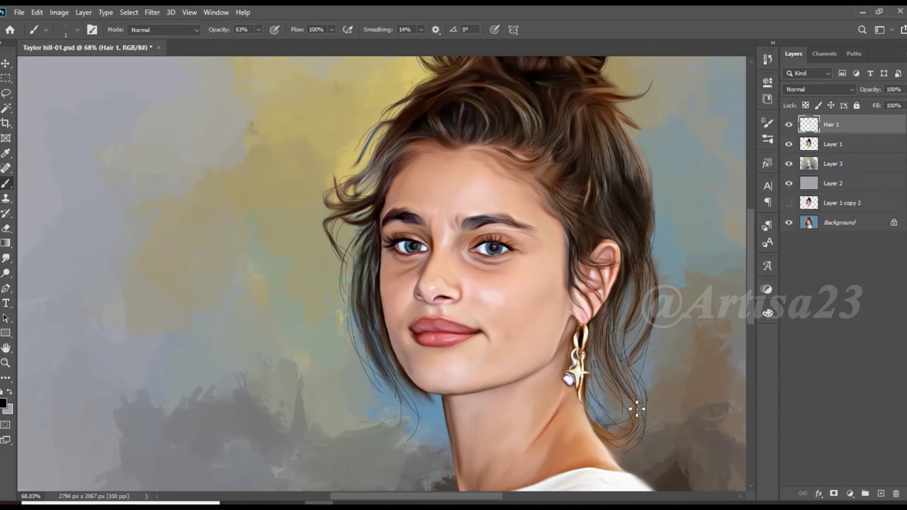
{"action": "scroll", "coordinate": [637, 409], "scroll_direction": "down", "scroll_amount": 2}
{"action": "scroll", "coordinate": [472, 243], "scroll_direction": "down", "scroll_amount": 1}
{"action": "scroll", "coordinate": [472, 243], "scroll_direction": "up", "scroll_amount": 2}
{"action": "scroll", "coordinate": [580, 219], "scroll_direction": "up", "scroll_amount": 3}
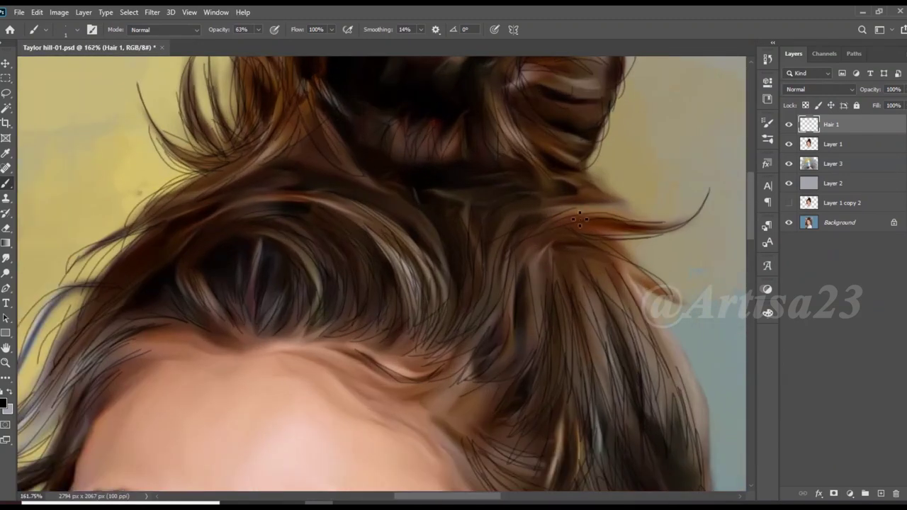
{"action": "left_click_drag", "start_coordinate": [302, 250], "coordinate": [386, 206]}
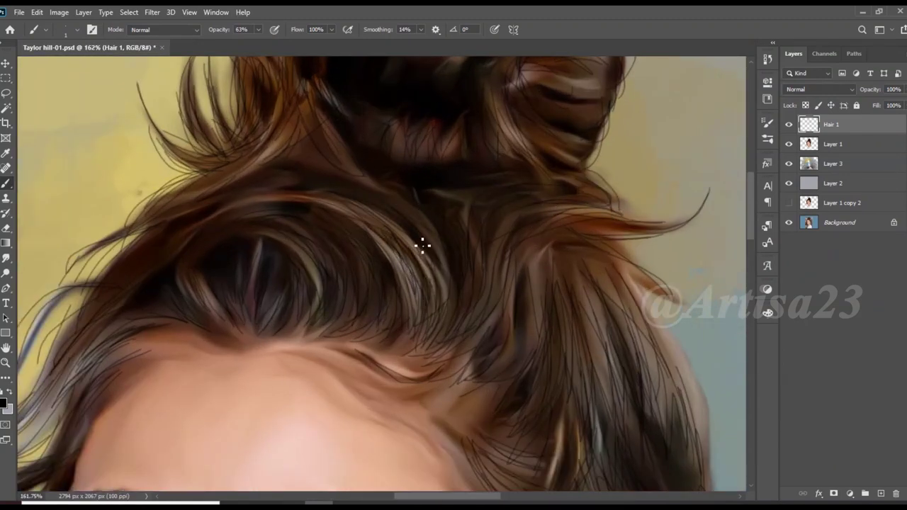
Paint dark strands along the hairline
{"action": "scroll", "coordinate": [566, 282], "scroll_direction": "down", "scroll_amount": 1}
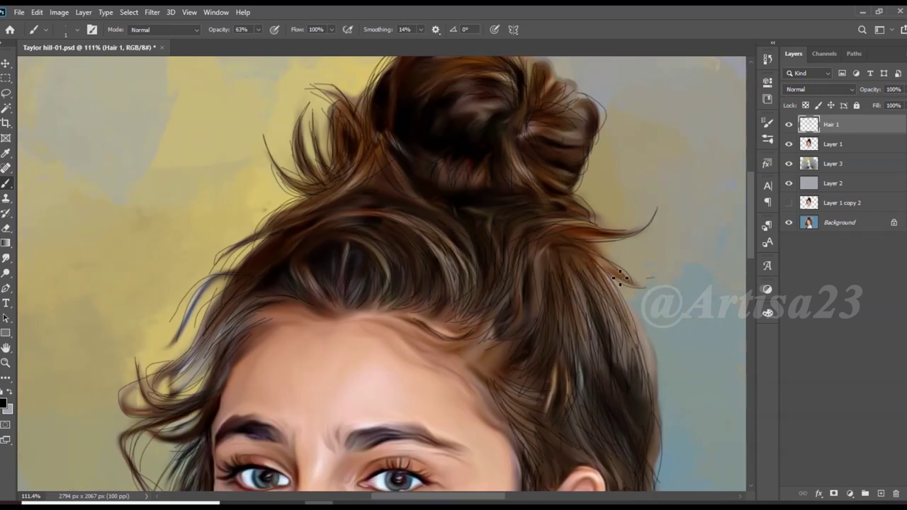
{"action": "scroll", "coordinate": [624, 379], "scroll_direction": "down", "scroll_amount": 2}
{"action": "scroll", "coordinate": [477, 283], "scroll_direction": "up", "scroll_amount": 2}
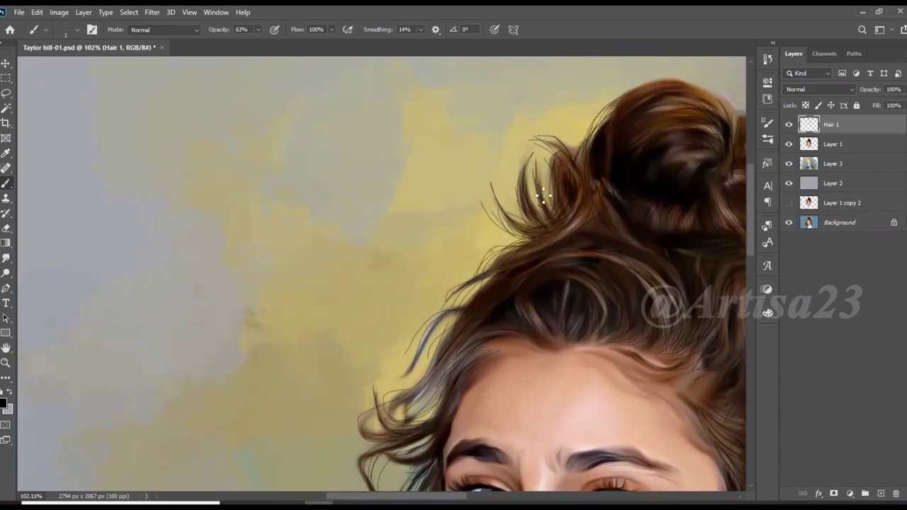
{"action": "scroll", "coordinate": [470, 259], "scroll_direction": "down", "scroll_amount": 2}
{"action": "scroll", "coordinate": [415, 357], "scroll_direction": "up", "scroll_amount": 3}
{"action": "left_click_drag", "start_coordinate": [488, 306], "coordinate": [420, 347]}
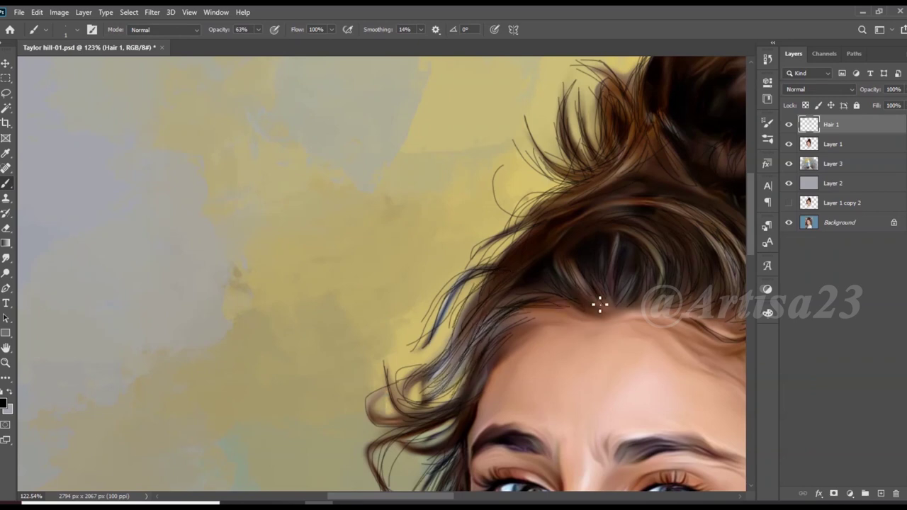
Paint dark strands along the right side of the hair
{"action": "scroll", "coordinate": [655, 232], "scroll_direction": "down", "scroll_amount": 2}
{"action": "scroll", "coordinate": [701, 243], "scroll_direction": "up", "scroll_amount": 2}
{"action": "scroll", "coordinate": [525, 179], "scroll_direction": "down", "scroll_amount": 1}
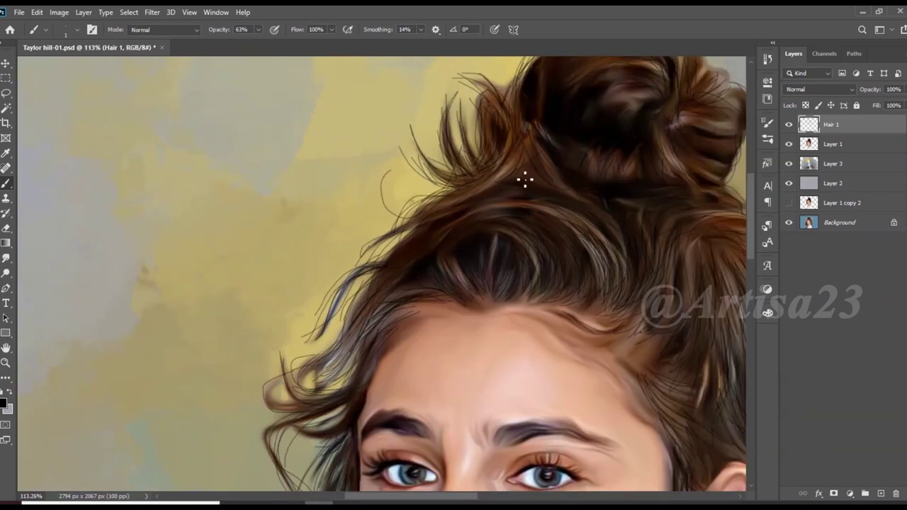
{"action": "scroll", "coordinate": [528, 140], "scroll_direction": "down", "scroll_amount": 2}
{"action": "scroll", "coordinate": [598, 237], "scroll_direction": "up", "scroll_amount": 2}
{"action": "scroll", "coordinate": [593, 233], "scroll_direction": "up", "scroll_amount": 1}
{"action": "left_click_drag", "start_coordinate": [593, 233], "coordinate": [672, 274]}
Zoom in and out around the hair to inspect the new strands
{"action": "scroll", "coordinate": [672, 274], "scroll_direction": "down", "scroll_amount": 2}
{"action": "scroll", "coordinate": [597, 275], "scroll_direction": "up", "scroll_amount": 2}
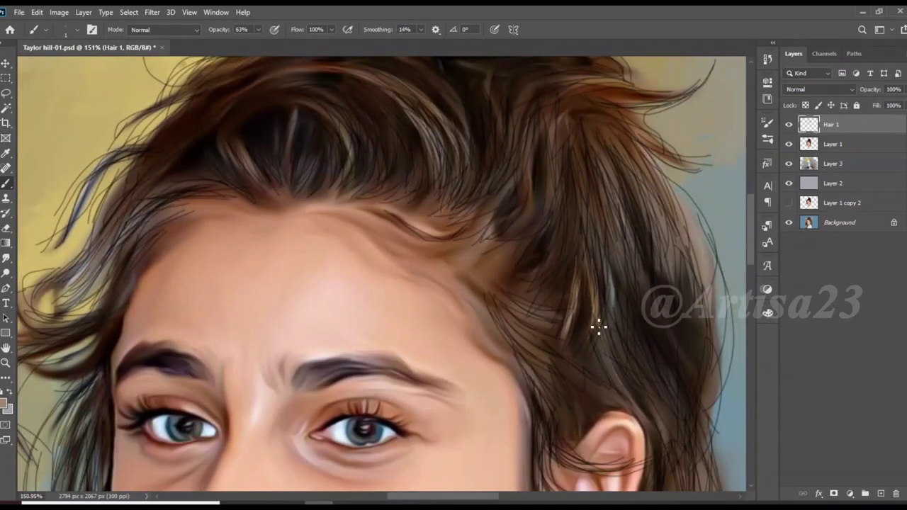
{"action": "scroll", "coordinate": [577, 196], "scroll_direction": "down", "scroll_amount": 1}
{"action": "scroll", "coordinate": [547, 229], "scroll_direction": "down", "scroll_amount": 1}
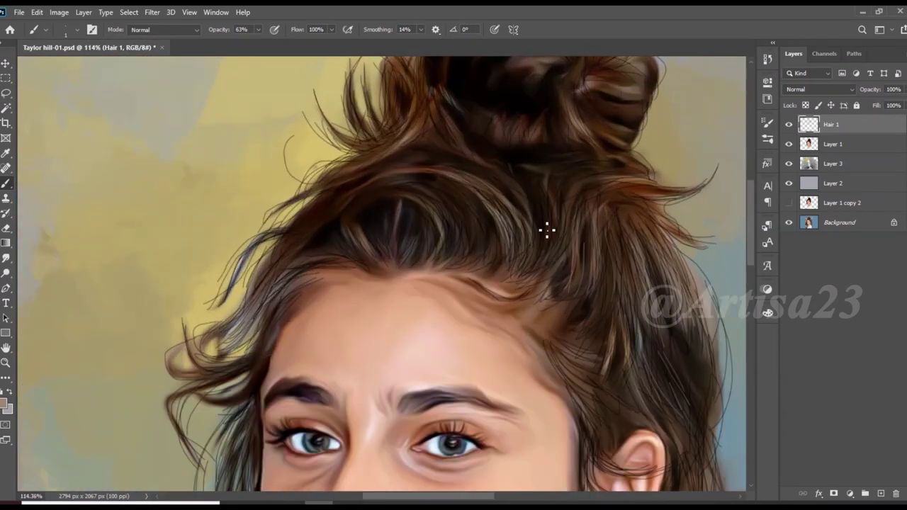
{"action": "scroll", "coordinate": [492, 203], "scroll_direction": "down", "scroll_amount": 1}
{"action": "scroll", "coordinate": [490, 208], "scroll_direction": "up", "scroll_amount": 1}
{"action": "scroll", "coordinate": [496, 192], "scroll_direction": "down", "scroll_amount": 2}
{"action": "scroll", "coordinate": [550, 145], "scroll_direction": "up", "scroll_amount": 1}
{"action": "scroll", "coordinate": [550, 145], "scroll_direction": "down", "scroll_amount": 1}
{"action": "scroll", "coordinate": [549, 145], "scroll_direction": "up", "scroll_amount": 4}
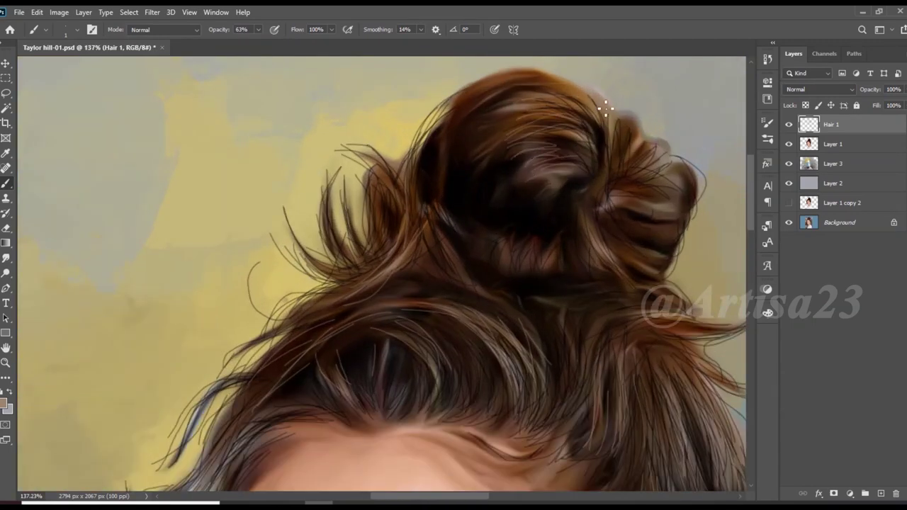
{"action": "scroll", "coordinate": [605, 108], "scroll_direction": "up", "scroll_amount": 1}
{"action": "scroll", "coordinate": [621, 106], "scroll_direction": "down", "scroll_amount": 1}
{"action": "scroll", "coordinate": [600, 156], "scroll_direction": "down", "scroll_amount": 2}
{"action": "scroll", "coordinate": [536, 392], "scroll_direction": "up", "scroll_amount": 3}
{"action": "scroll", "coordinate": [537, 392], "scroll_direction": "down", "scroll_amount": 1}
{"action": "scroll", "coordinate": [522, 263], "scroll_direction": "down", "scroll_amount": 1}
{"action": "scroll", "coordinate": [648, 229], "scroll_direction": "up", "scroll_amount": 1}
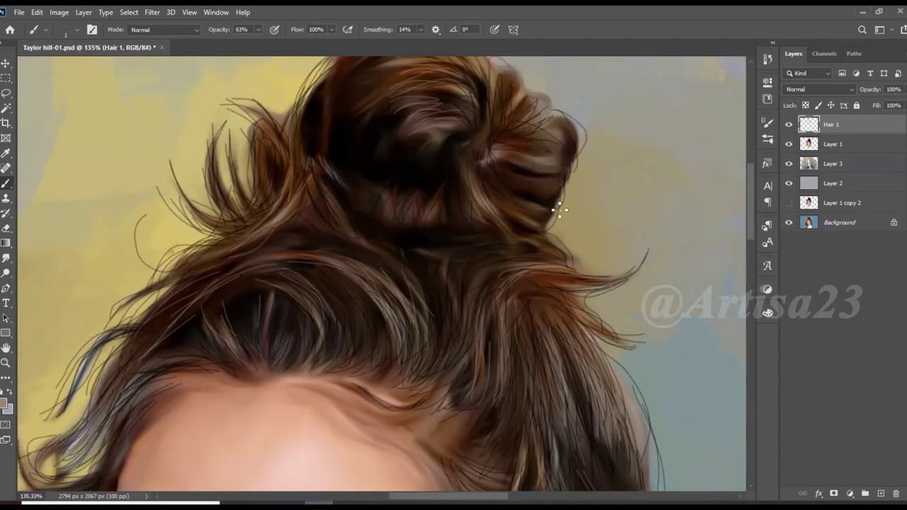
{"action": "scroll", "coordinate": [484, 203], "scroll_direction": "down", "scroll_amount": 1}
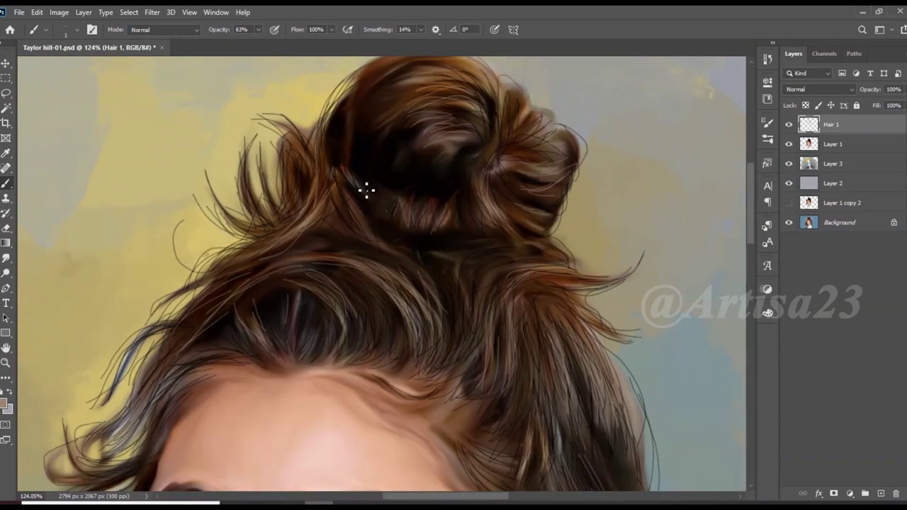
Review the hair and paint one more strand down beside the face
{"action": "scroll", "coordinate": [301, 225], "scroll_direction": "down", "scroll_amount": 3}
{"action": "scroll", "coordinate": [510, 283], "scroll_direction": "up", "scroll_amount": 3}
{"action": "scroll", "coordinate": [533, 263], "scroll_direction": "down", "scroll_amount": 2}
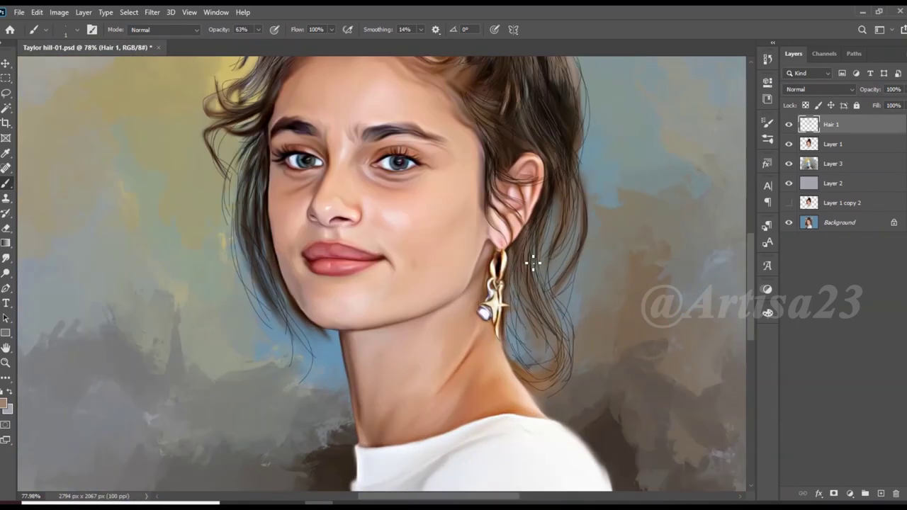
{"action": "scroll", "coordinate": [525, 303], "scroll_direction": "up", "scroll_amount": 2}
{"action": "scroll", "coordinate": [566, 298], "scroll_direction": "down", "scroll_amount": 2}
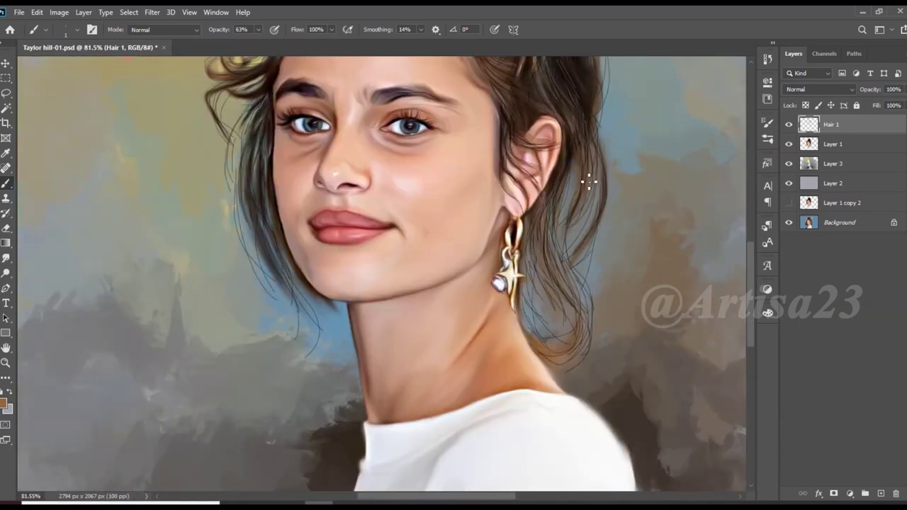
{"action": "scroll", "coordinate": [578, 168], "scroll_direction": "up", "scroll_amount": 2}
{"action": "scroll", "coordinate": [595, 344], "scroll_direction": "down", "scroll_amount": 2}
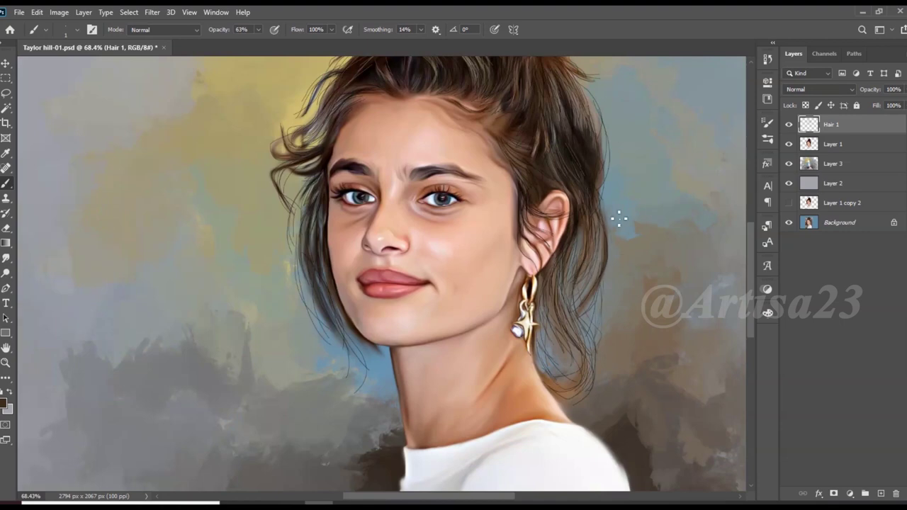
{"action": "scroll", "coordinate": [445, 213], "scroll_direction": "left", "scroll_amount": 3}
{"action": "scroll", "coordinate": [438, 279], "scroll_direction": "up", "scroll_amount": 1}
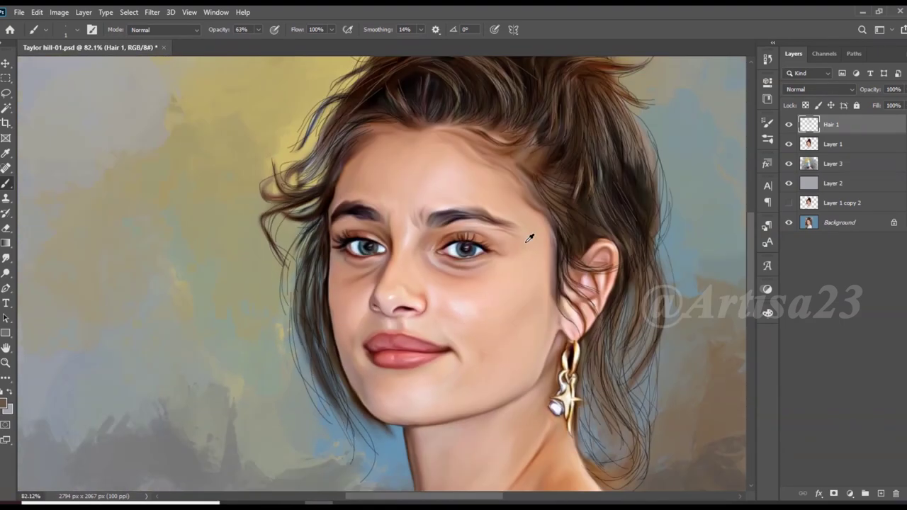
{"action": "scroll", "coordinate": [354, 262], "scroll_direction": "up", "scroll_amount": 2}
{"action": "scroll", "coordinate": [330, 250], "scroll_direction": "up", "scroll_amount": 1}
{"action": "left_click_drag", "start_coordinate": [330, 250], "coordinate": [353, 435]}
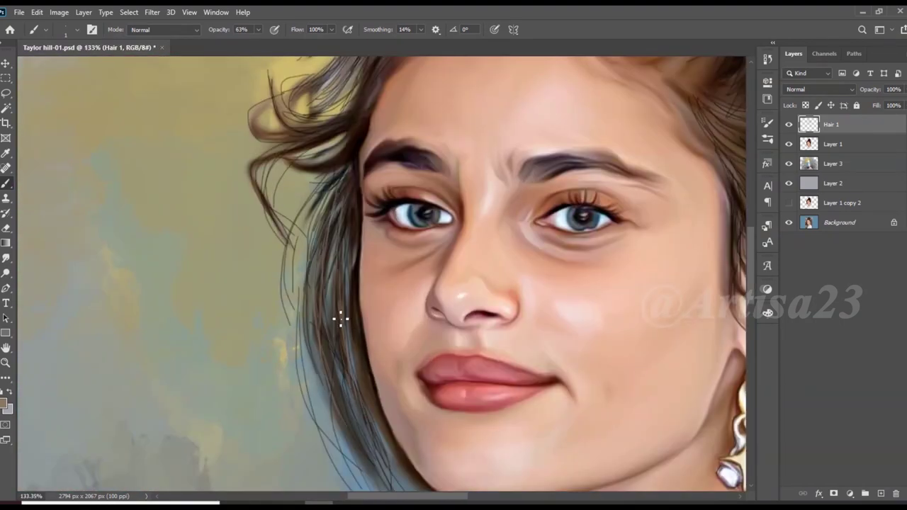
Zoom in and out to check the finished flyaway hair strands
{"action": "scroll", "coordinate": [340, 319], "scroll_direction": "up", "scroll_amount": 1}
{"action": "scroll", "coordinate": [266, 151], "scroll_direction": "up", "scroll_amount": 1}
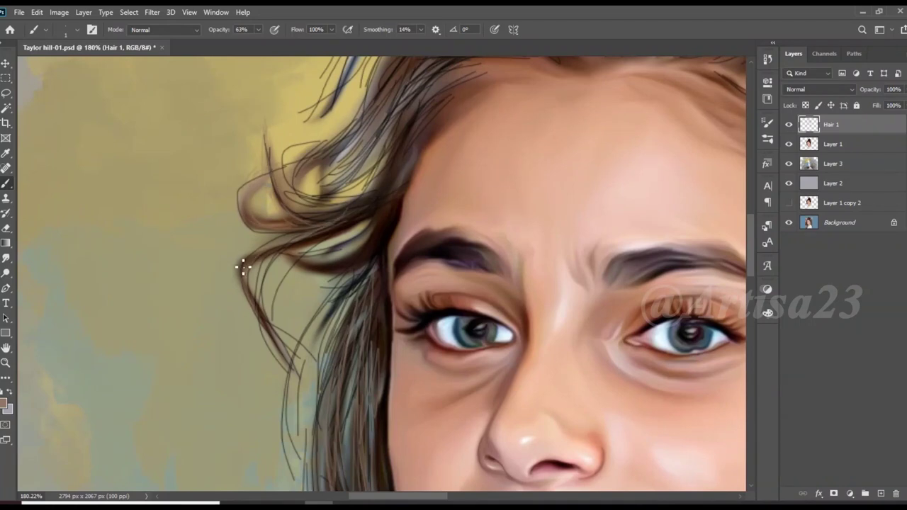
{"action": "scroll", "coordinate": [280, 260], "scroll_direction": "down", "scroll_amount": 3}
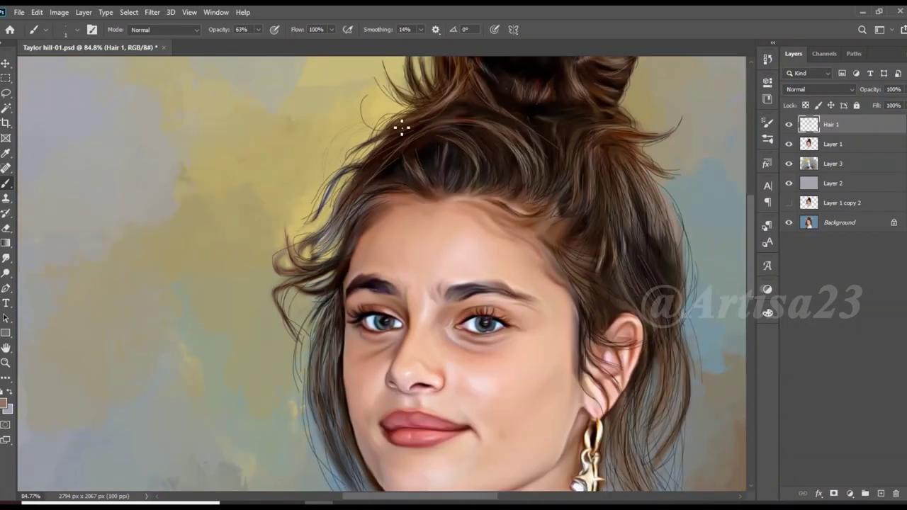
{"action": "scroll", "coordinate": [348, 188], "scroll_direction": "down", "scroll_amount": 1}
{"action": "scroll", "coordinate": [536, 277], "scroll_direction": "up", "scroll_amount": 1}
{"action": "scroll", "coordinate": [516, 176], "scroll_direction": "up", "scroll_amount": 1}
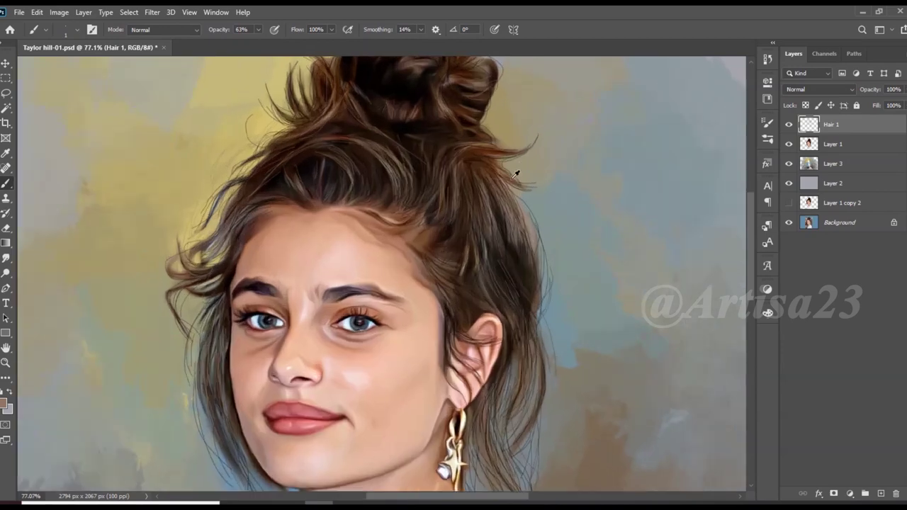
{"action": "scroll", "coordinate": [516, 177], "scroll_direction": "up", "scroll_amount": 1}
{"action": "scroll", "coordinate": [403, 229], "scroll_direction": "down", "scroll_amount": 1}
{"action": "scroll", "coordinate": [330, 324], "scroll_direction": "down", "scroll_amount": 1}
{"action": "scroll", "coordinate": [338, 324], "scroll_direction": "up", "scroll_amount": 3}
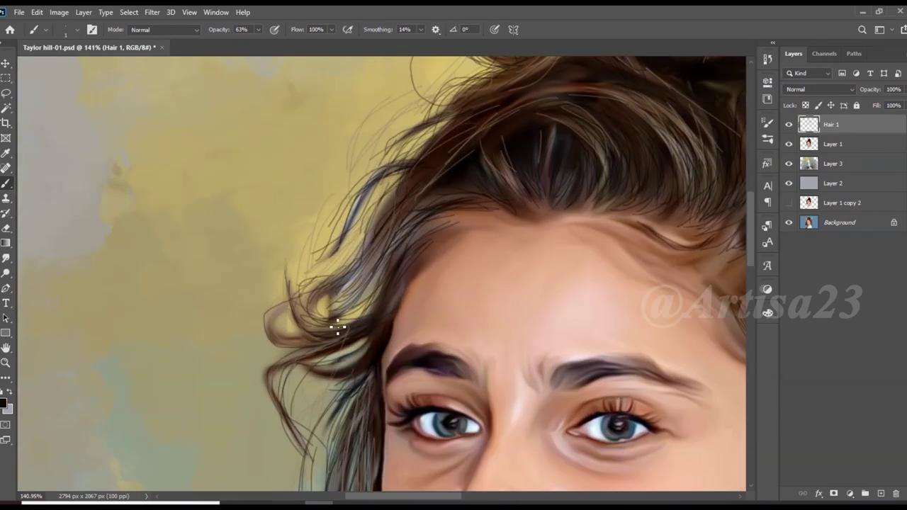
{"action": "scroll", "coordinate": [324, 347], "scroll_direction": "down", "scroll_amount": 1}
{"action": "scroll", "coordinate": [348, 340], "scroll_direction": "down", "scroll_amount": 1}
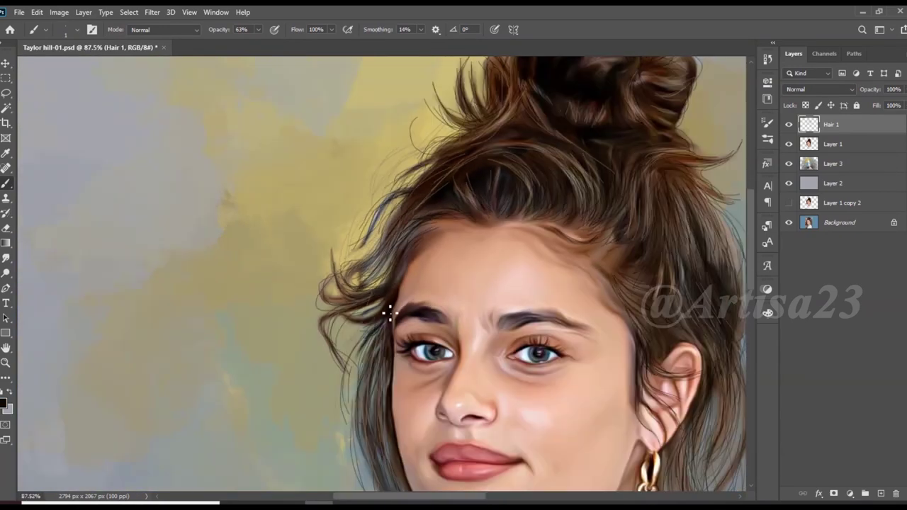
{"action": "scroll", "coordinate": [374, 362], "scroll_direction": "down", "scroll_amount": 1}
{"action": "scroll", "coordinate": [537, 430], "scroll_direction": "down", "scroll_amount": 1}
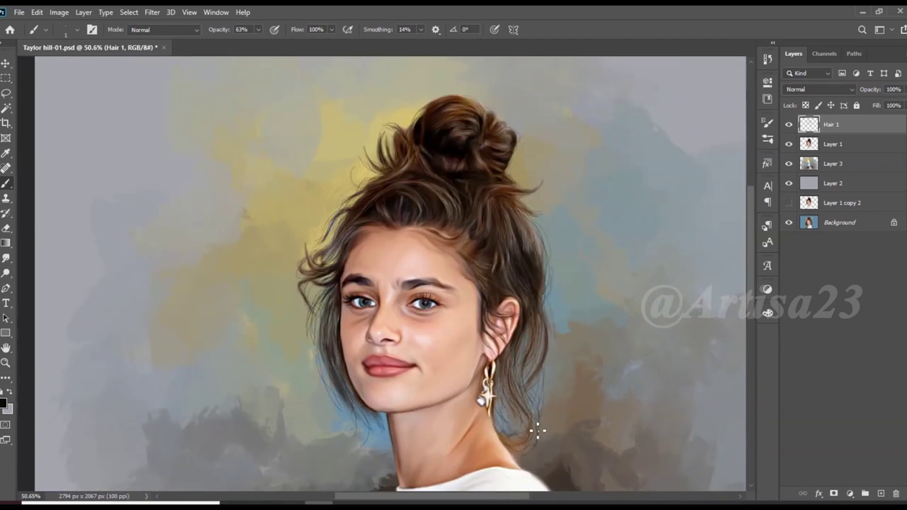
{"action": "scroll", "coordinate": [538, 422], "scroll_direction": "down", "scroll_amount": 2}
{"action": "scroll", "coordinate": [496, 340], "scroll_direction": "up", "scroll_amount": 2}
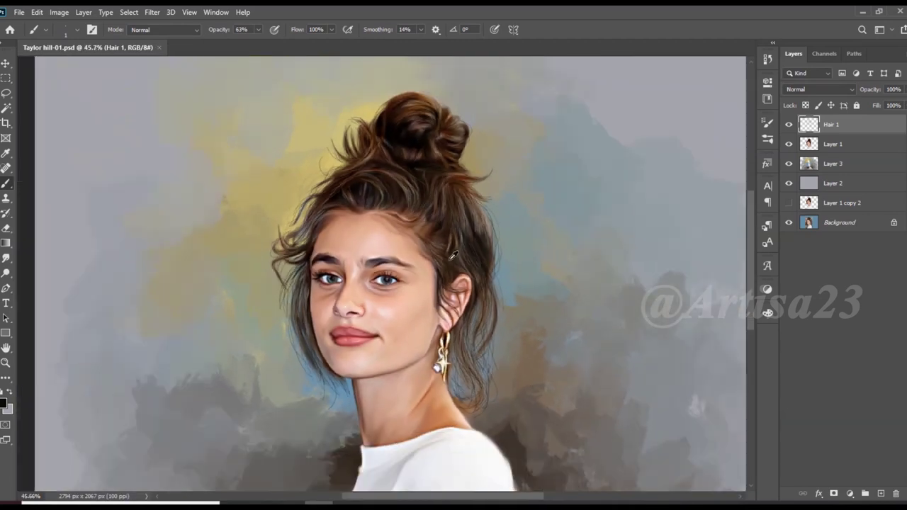
{"action": "scroll", "coordinate": [460, 284], "scroll_direction": "up", "scroll_amount": 1}
{"action": "scroll", "coordinate": [456, 226], "scroll_direction": "down", "scroll_amount": 2}
{"action": "scroll", "coordinate": [456, 226], "scroll_direction": "up", "scroll_amount": 2}
Add a new layer above Hair 1 and name it Eyes
{"action": "left_click", "coordinate": [880, 493]}
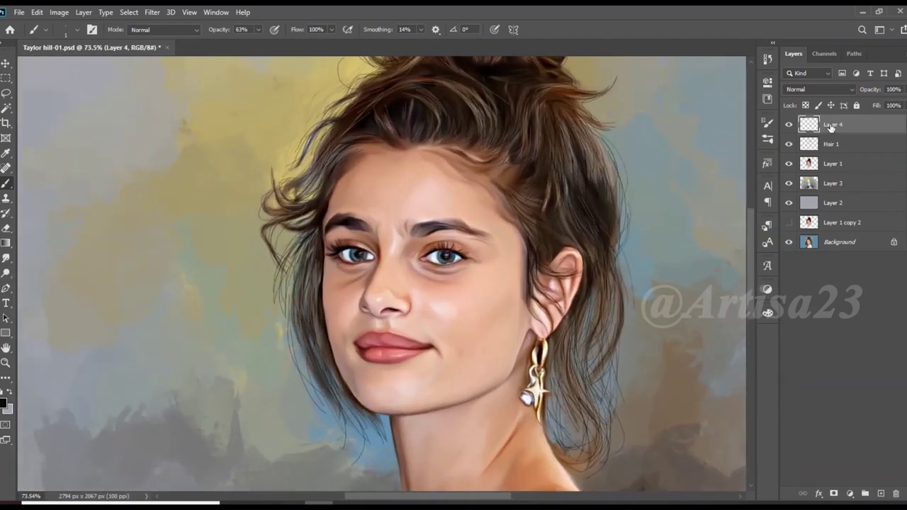
{"action": "type", "text": "Eyes"}
{"action": "key", "text": "Return"}
{"action": "scroll", "coordinate": [411, 241], "scroll_direction": "up", "scroll_amount": 1}
{"action": "scroll", "coordinate": [546, 227], "scroll_direction": "up", "scroll_amount": 4}
{"action": "scroll", "coordinate": [446, 225], "scroll_direction": "up", "scroll_amount": 1}
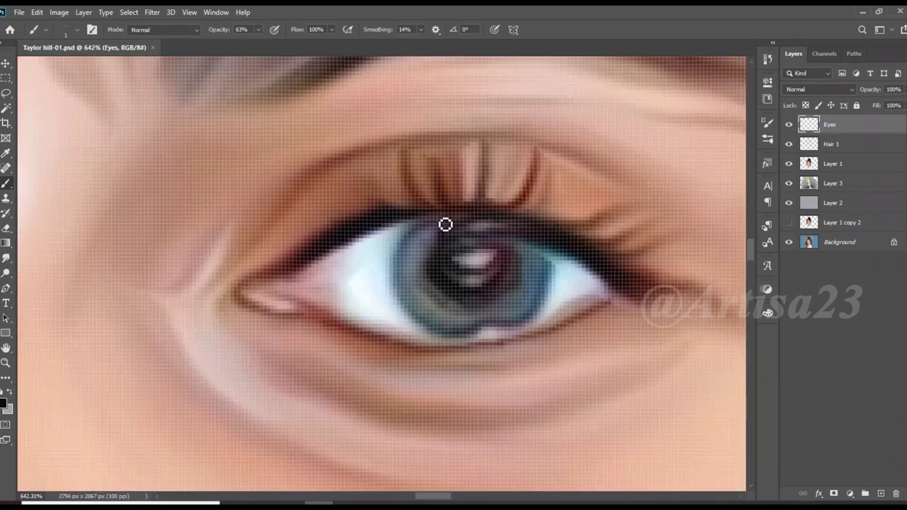
{"action": "scroll", "coordinate": [560, 283], "scroll_direction": "down", "scroll_amount": 4}
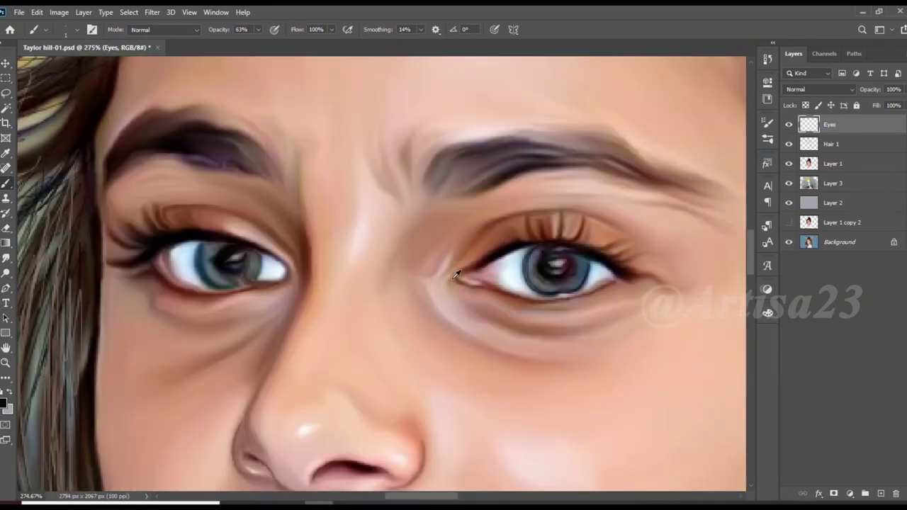
{"action": "scroll", "coordinate": [581, 270], "scroll_direction": "up", "scroll_amount": 5}
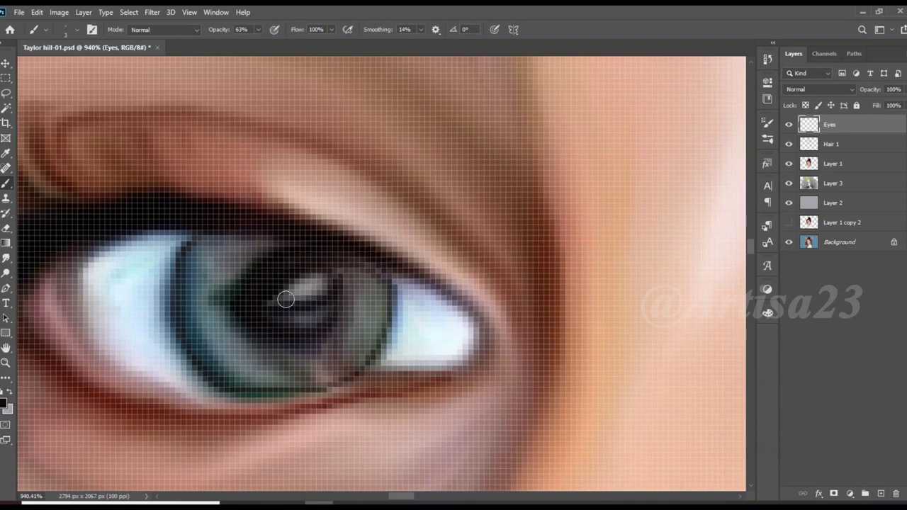
{"action": "scroll", "coordinate": [282, 296], "scroll_direction": "down", "scroll_amount": 2}
{"action": "scroll", "coordinate": [550, 286], "scroll_direction": "up", "scroll_amount": 2}
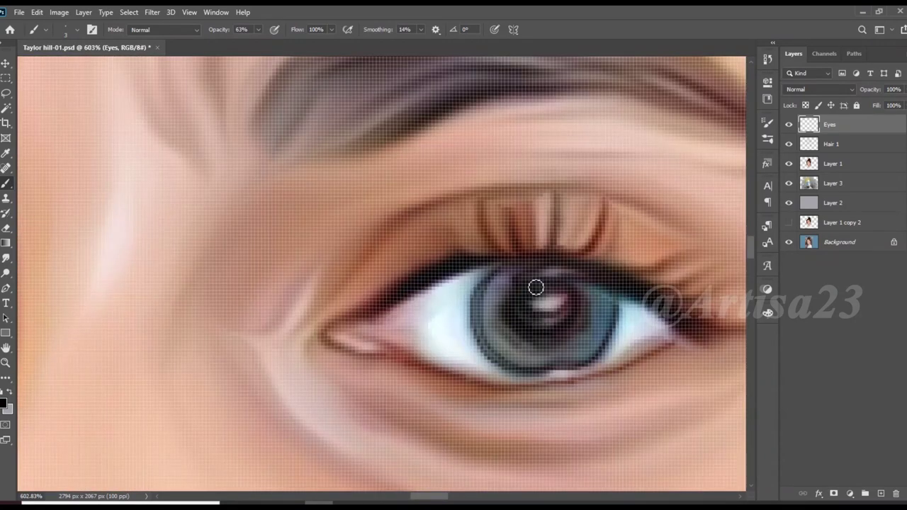
{"action": "scroll", "coordinate": [547, 324], "scroll_direction": "down", "scroll_amount": 5}
{"action": "scroll", "coordinate": [534, 267], "scroll_direction": "up", "scroll_amount": 5}
Sample the teal iris colour and set a darker blue as the foreground colour
{"action": "left_click", "coordinate": [534, 267], "text": "alt"}
{"action": "left_click", "coordinate": [5, 402]}
{"action": "left_click", "coordinate": [765, 85]}
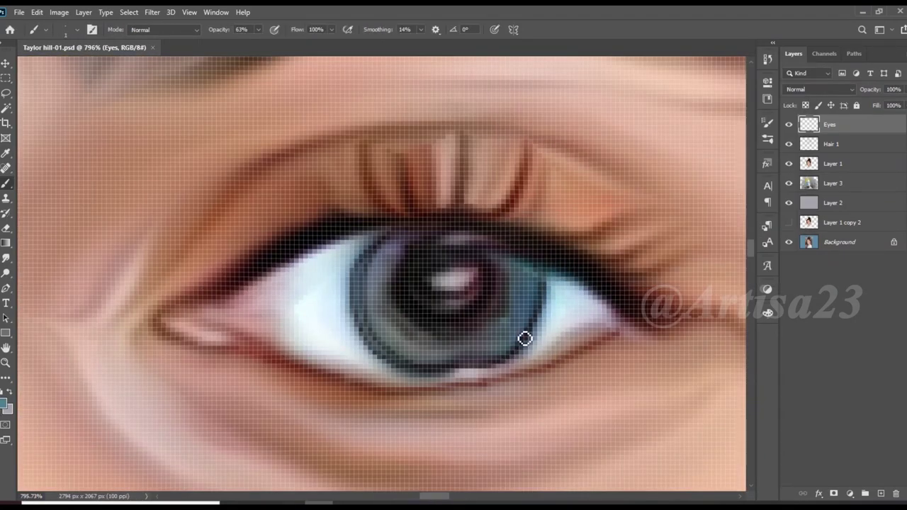
{"action": "scroll", "coordinate": [403, 330], "scroll_direction": "down", "scroll_amount": 3}
{"action": "scroll", "coordinate": [330, 295], "scroll_direction": "up", "scroll_amount": 3}
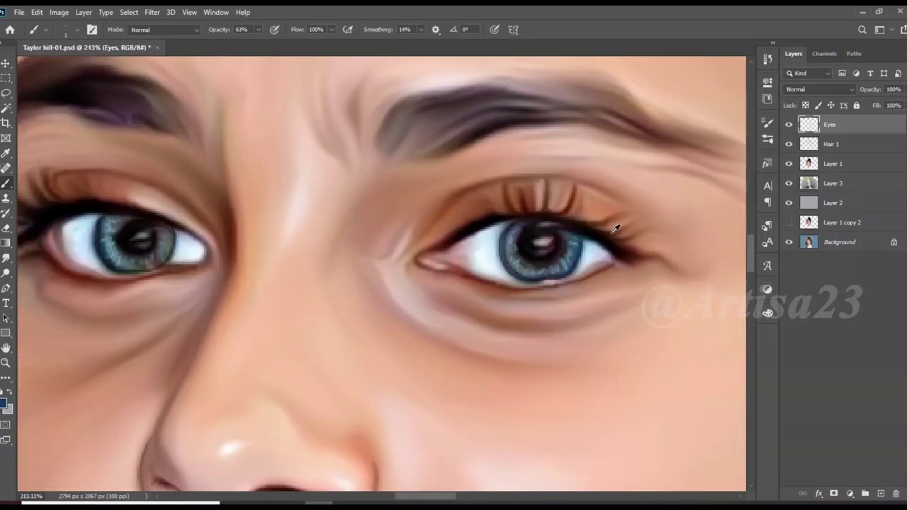
{"action": "scroll", "coordinate": [327, 273], "scroll_direction": "up", "scroll_amount": 6}
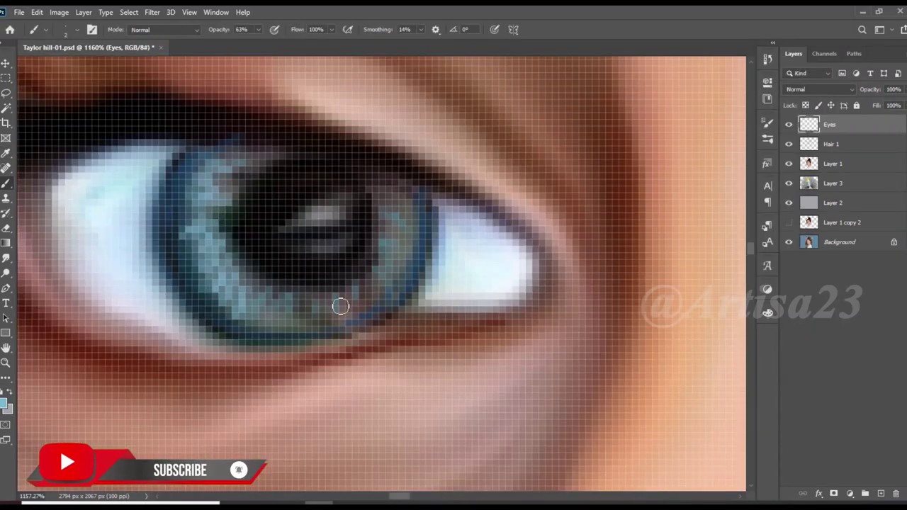
Return to the Brush Tool and add a new layer above the Light layer
{"action": "scroll", "coordinate": [283, 248], "scroll_direction": "down", "scroll_amount": 3}
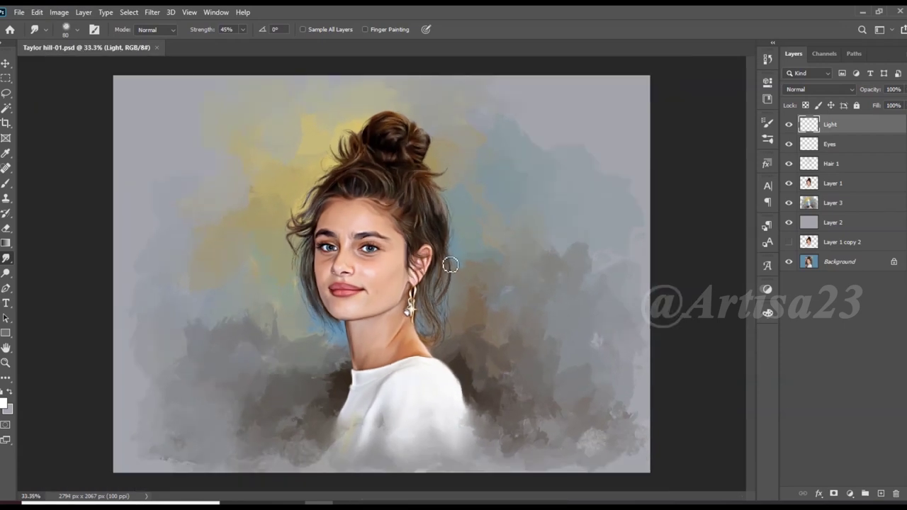
{"action": "right_click", "coordinate": [5, 183]}
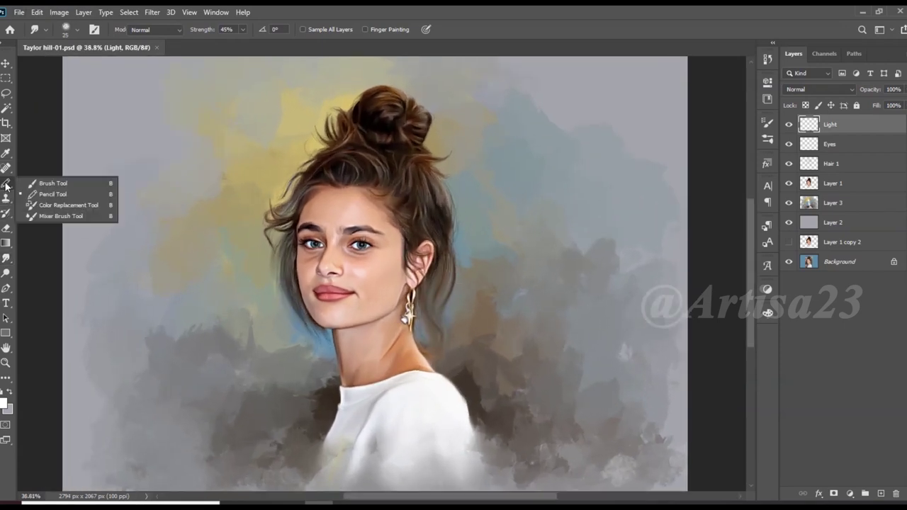
{"action": "left_click", "coordinate": [56, 183]}
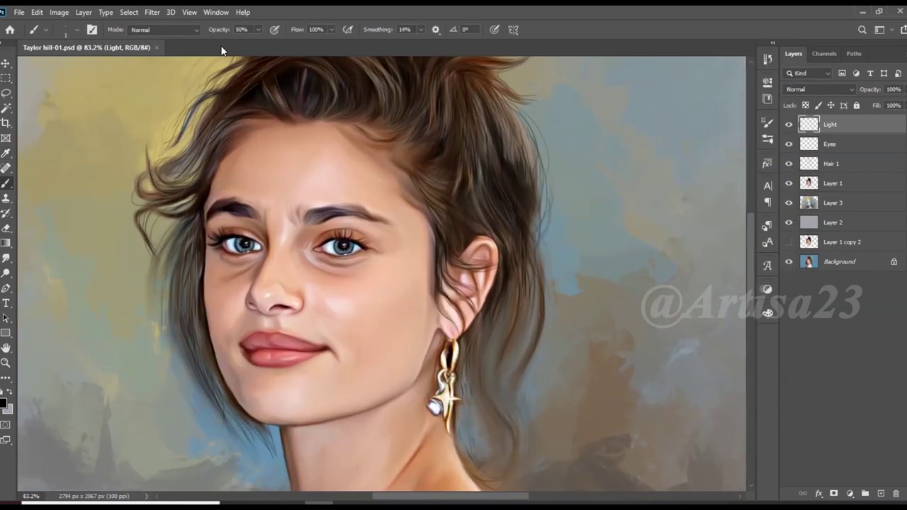
{"action": "key", "text": "ctrl+shift+alt+n"}
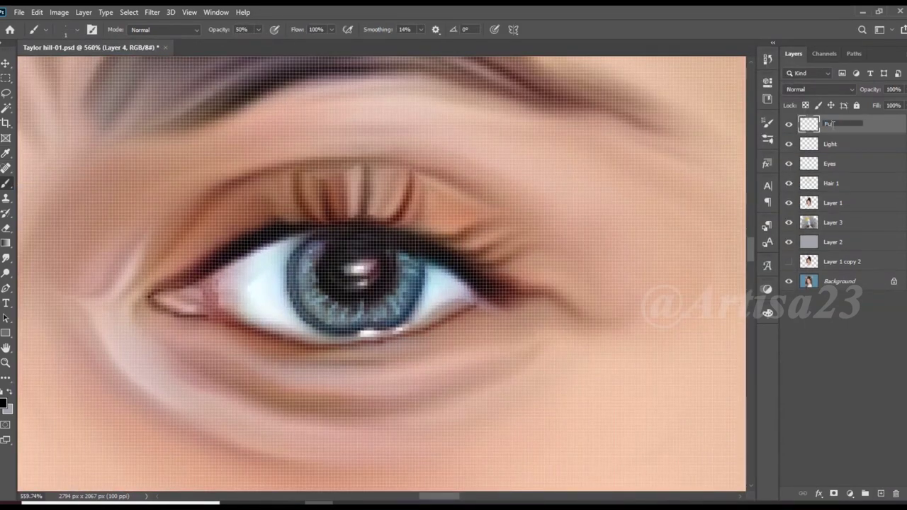
Name the layer Furr and paint upper eyelashes along the lid to the outer corner
{"action": "type", "text": "rr"}
{"action": "key", "text": "Return"}
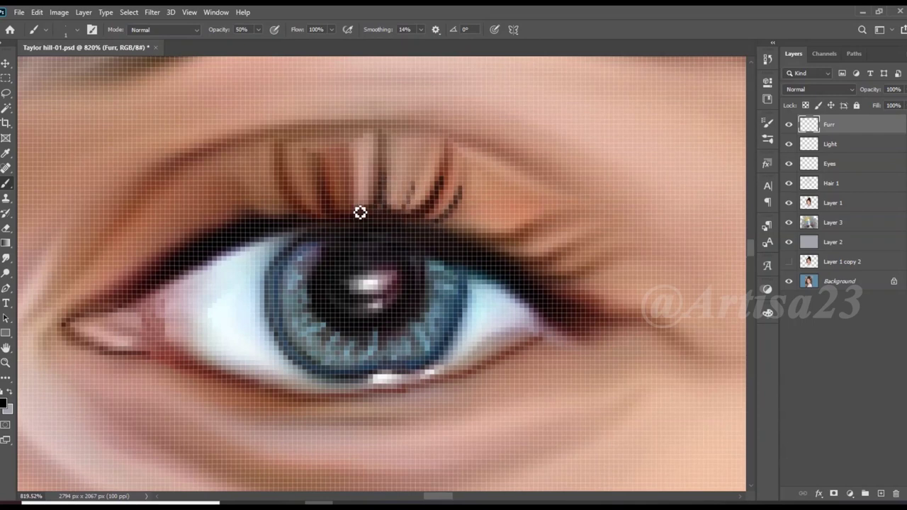
{"action": "left_click_drag", "start_coordinate": [235, 185], "coordinate": [294, 225]}
{"action": "mouse_move", "coordinate": [454, 234]}
{"action": "left_mouse_down"}
{"action": "mouse_move", "coordinate": [532, 234]}
{"action": "mouse_move", "coordinate": [458, 219]}
{"action": "left_mouse_up"}
{"action": "scroll", "coordinate": [461, 256], "scroll_direction": "up", "scroll_amount": 1}
{"action": "left_click_drag", "start_coordinate": [461, 256], "coordinate": [567, 284]}
{"action": "scroll", "coordinate": [261, 220], "scroll_direction": "down", "scroll_amount": 1}
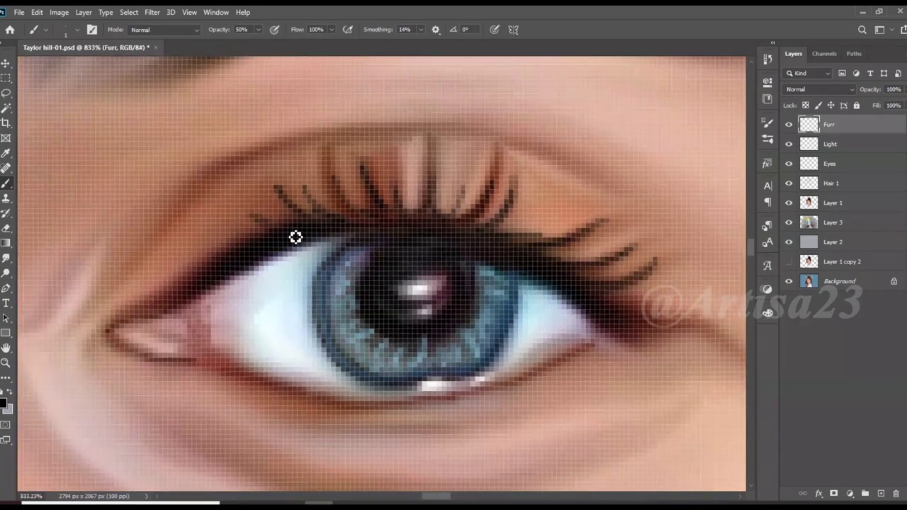
{"action": "left_click_drag", "start_coordinate": [407, 206], "coordinate": [425, 219]}
{"action": "scroll", "coordinate": [461, 233], "scroll_direction": "down", "scroll_amount": 1}
{"action": "left_click_drag", "start_coordinate": [546, 269], "coordinate": [496, 257]}
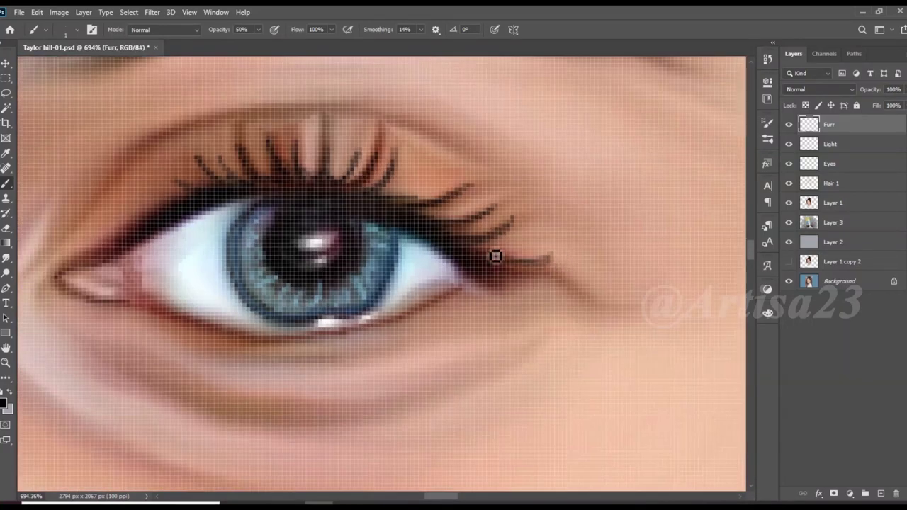
Paint short dark lower lashes near the outer corner and add a new layer above Furr
{"action": "scroll", "coordinate": [287, 249], "scroll_direction": "down", "scroll_amount": 2}
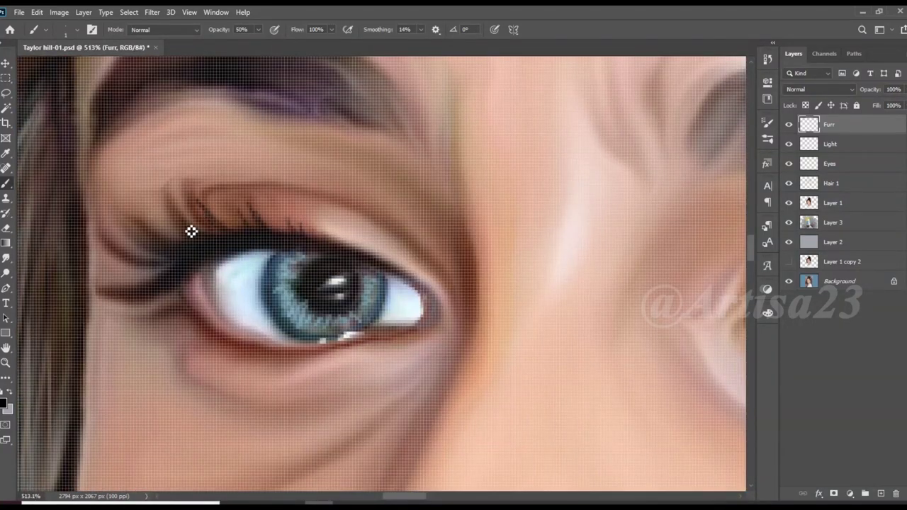
{"action": "scroll", "coordinate": [180, 221], "scroll_direction": "down", "scroll_amount": 1}
{"action": "scroll", "coordinate": [213, 237], "scroll_direction": "up", "scroll_amount": 2}
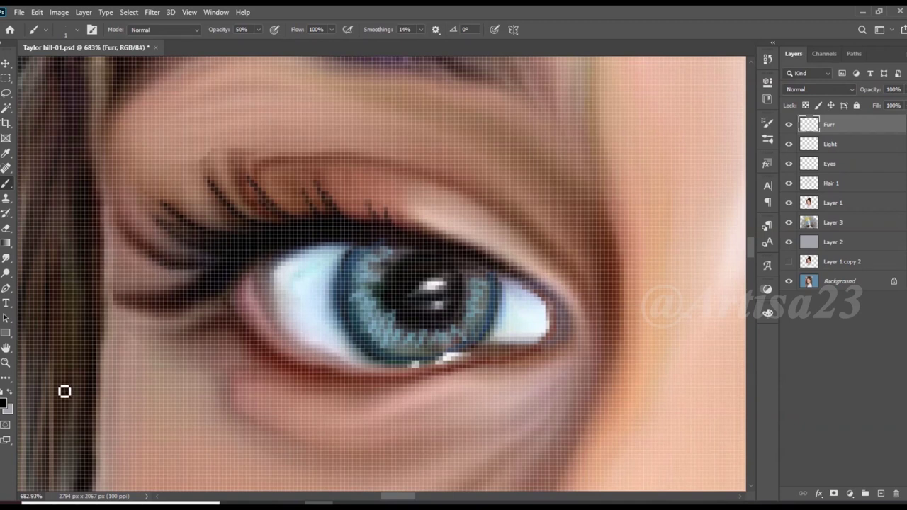
{"action": "scroll", "coordinate": [227, 280], "scroll_direction": "up", "scroll_amount": 2}
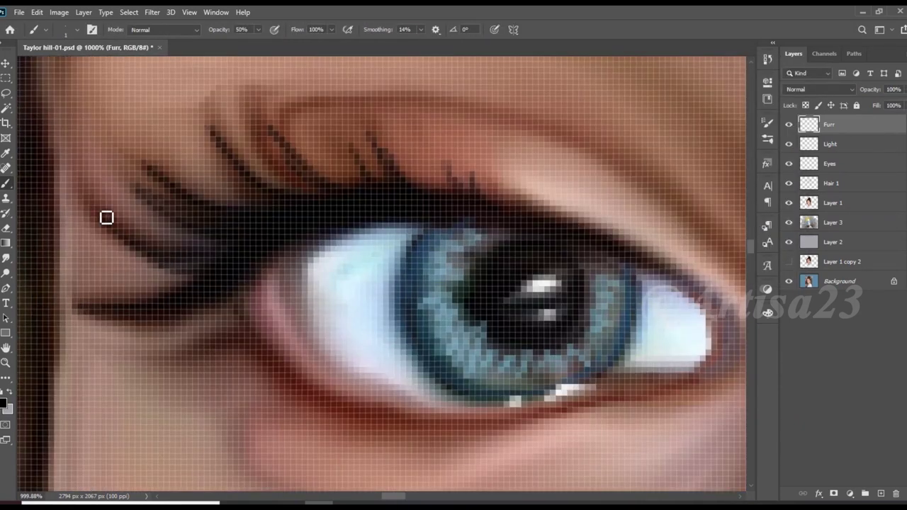
{"action": "scroll", "coordinate": [418, 222], "scroll_direction": "down", "scroll_amount": 2}
{"action": "scroll", "coordinate": [355, 248], "scroll_direction": "down", "scroll_amount": 2}
{"action": "scroll", "coordinate": [298, 259], "scroll_direction": "up", "scroll_amount": 2}
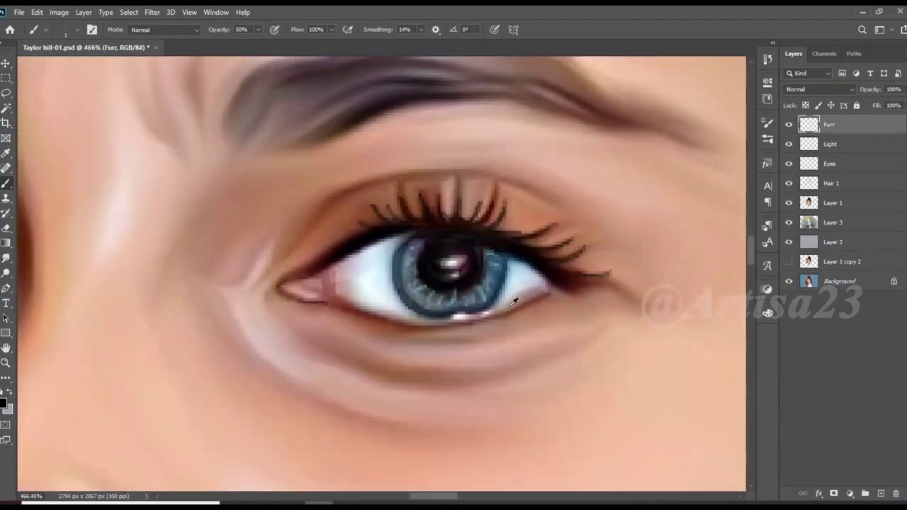
{"action": "scroll", "coordinate": [513, 302], "scroll_direction": "up", "scroll_amount": 2}
{"action": "left_click_drag", "start_coordinate": [560, 292], "coordinate": [570, 301]}
{"action": "left_click_drag", "start_coordinate": [473, 328], "coordinate": [479, 338]}
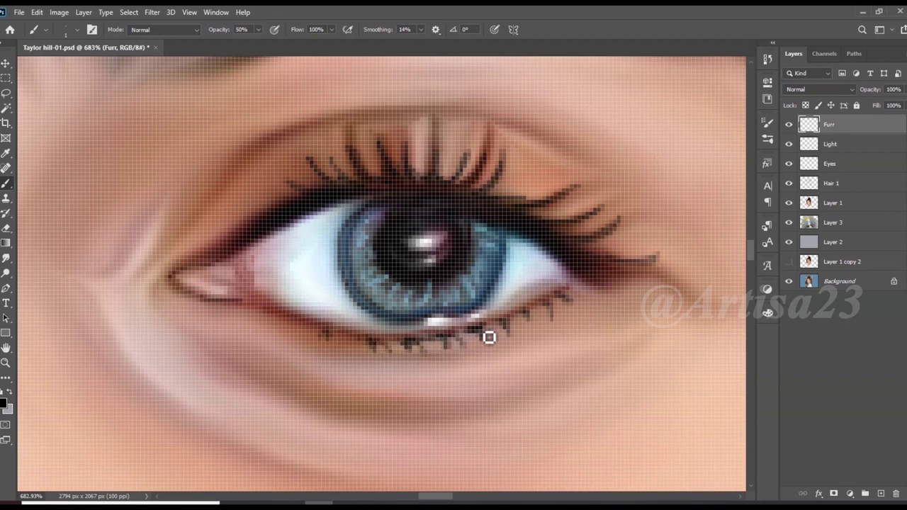
{"action": "scroll", "coordinate": [488, 337], "scroll_direction": "down", "scroll_amount": 5}
{"action": "scroll", "coordinate": [425, 298], "scroll_direction": "down", "scroll_amount": 2}
{"action": "scroll", "coordinate": [404, 260], "scroll_direction": "down", "scroll_amount": 2}
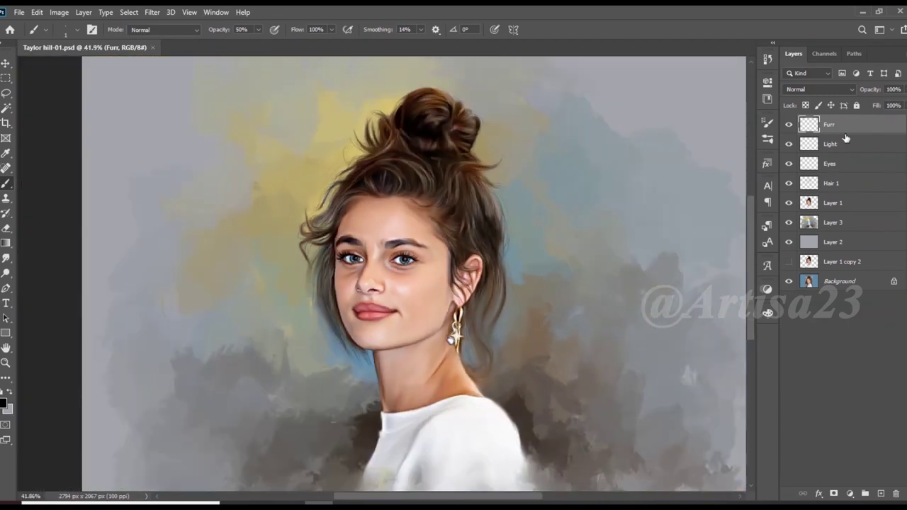
{"action": "left_click", "coordinate": [880, 493]}
Confirm the Hair 2 layer name, pick pale yellow and set brush opacity to 58%
{"action": "key", "text": "Return"}
{"action": "scroll", "coordinate": [425, 269], "scroll_direction": "up", "scroll_amount": 2}
{"action": "left_click", "coordinate": [3, 402]}
{"action": "left_click", "coordinate": [548, 91]}
{"action": "left_click", "coordinate": [763, 85]}
{"action": "left_click", "coordinate": [258, 29]}
{"action": "left_click_drag", "start_coordinate": [273, 42], "coordinate": [282, 41]}
{"action": "scroll", "coordinate": [449, 103], "scroll_direction": "up", "scroll_amount": 1}
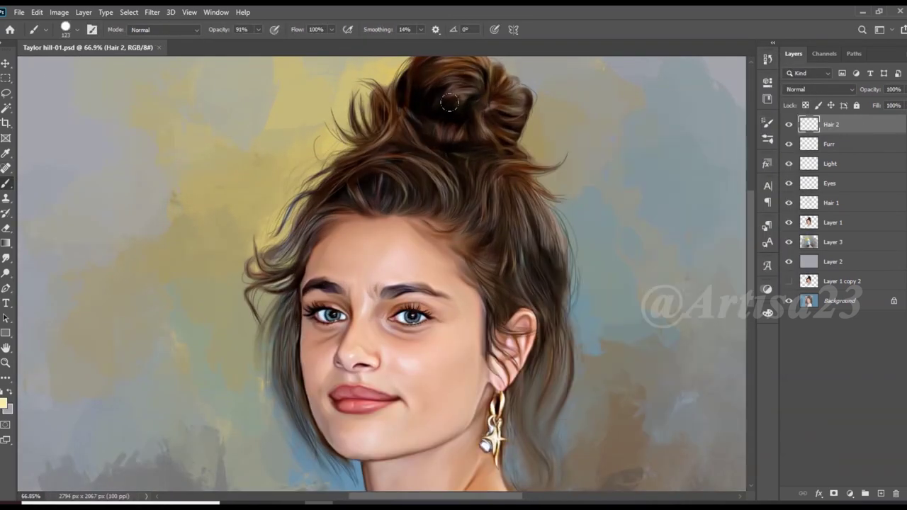
{"action": "scroll", "coordinate": [331, 177], "scroll_direction": "up", "scroll_amount": 1}
{"action": "key", "text": "5"}
{"action": "key", "text": "8"}
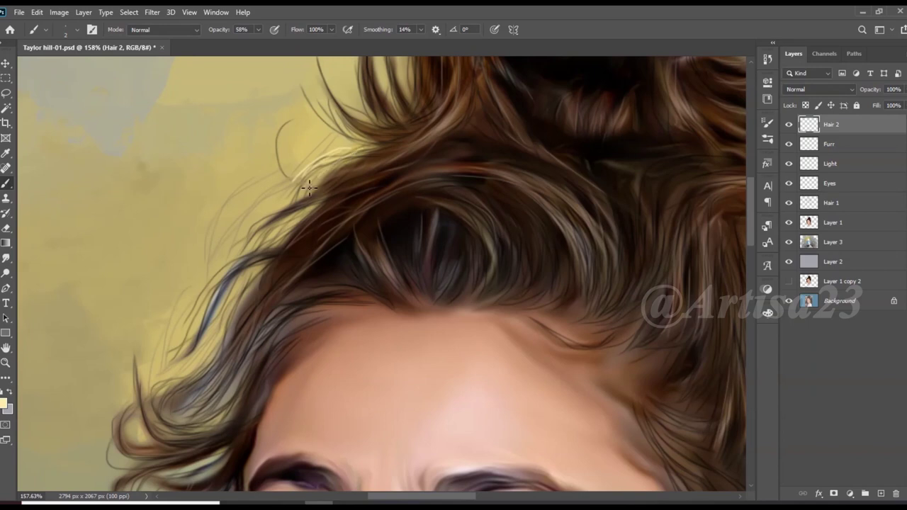
Paint a light strand along the top-right wisp of hair, then pan toward the face
{"action": "scroll", "coordinate": [258, 253], "scroll_direction": "up", "scroll_amount": 2}
{"action": "scroll", "coordinate": [237, 304], "scroll_direction": "down", "scroll_amount": 1}
{"action": "scroll", "coordinate": [236, 304], "scroll_direction": "down", "scroll_amount": 1}
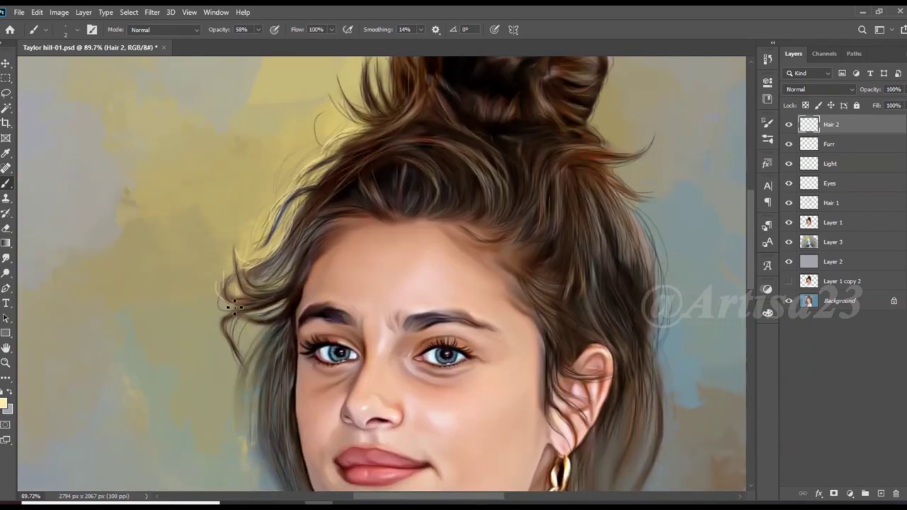
{"action": "scroll", "coordinate": [243, 314], "scroll_direction": "down", "scroll_amount": 1}
{"action": "scroll", "coordinate": [243, 314], "scroll_direction": "down", "scroll_amount": 1}
{"action": "scroll", "coordinate": [316, 244], "scroll_direction": "up", "scroll_amount": 1}
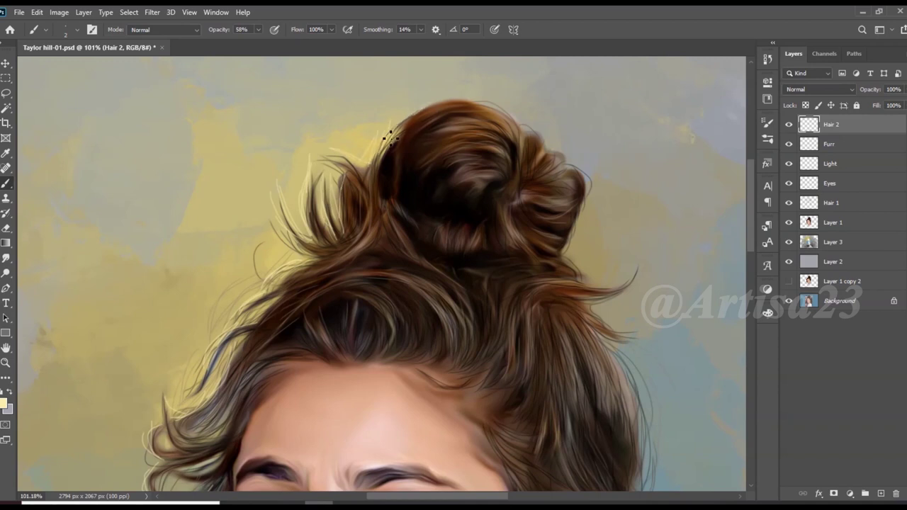
{"action": "scroll", "coordinate": [386, 149], "scroll_direction": "down", "scroll_amount": 10}
{"action": "scroll", "coordinate": [443, 195], "scroll_direction": "up", "scroll_amount": 10}
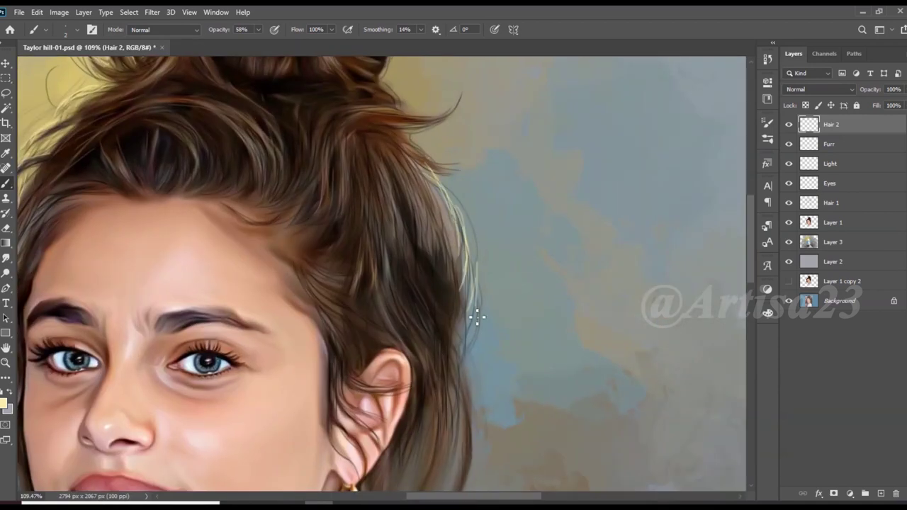
{"action": "scroll", "coordinate": [477, 318], "scroll_direction": "up", "scroll_amount": 1}
{"action": "scroll", "coordinate": [425, 205], "scroll_direction": "up", "scroll_amount": 1}
{"action": "left_click_drag", "start_coordinate": [418, 209], "coordinate": [507, 148]}
{"action": "scroll", "coordinate": [423, 178], "scroll_direction": "up", "scroll_amount": 1}
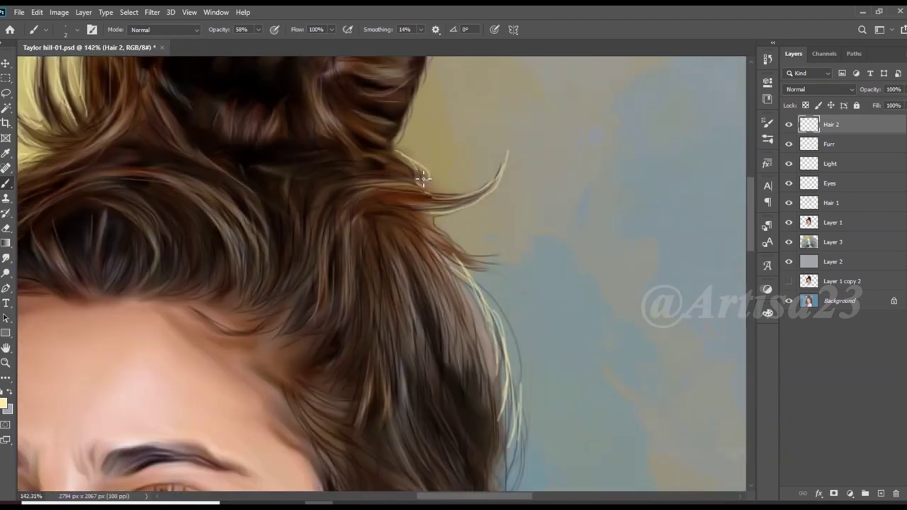
{"action": "scroll", "coordinate": [423, 178], "scroll_direction": "down", "scroll_amount": 5}
{"action": "scroll", "coordinate": [425, 121], "scroll_direction": "up", "scroll_amount": 5}
{"action": "scroll", "coordinate": [425, 128], "scroll_direction": "down", "scroll_amount": 3}
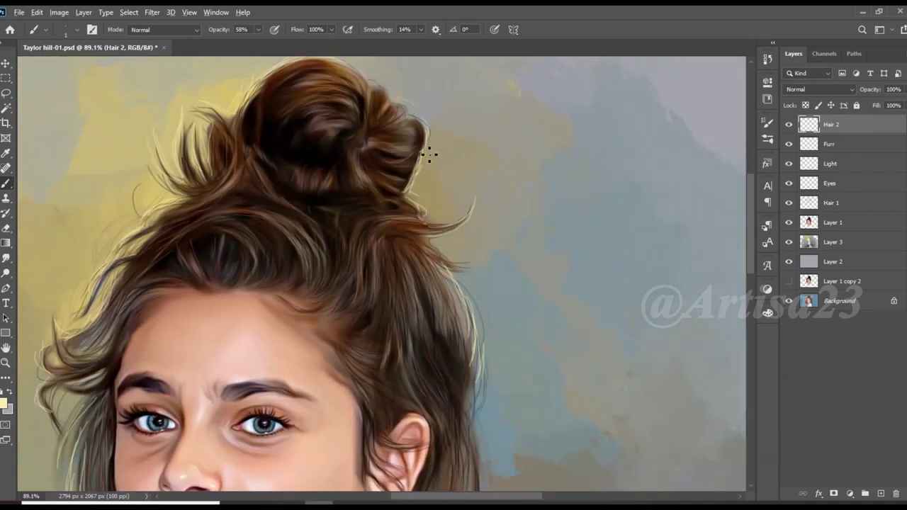
{"action": "scroll", "coordinate": [421, 177], "scroll_direction": "down", "scroll_amount": 1}
{"action": "scroll", "coordinate": [454, 209], "scroll_direction": "down", "scroll_amount": 1}
{"action": "scroll", "coordinate": [423, 201], "scroll_direction": "up", "scroll_amount": 4}
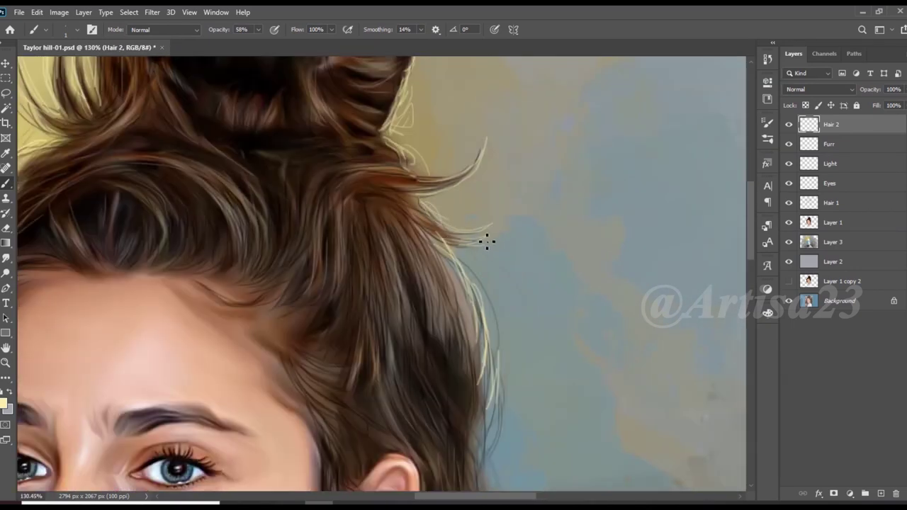
{"action": "scroll", "coordinate": [479, 266], "scroll_direction": "down", "scroll_amount": 3}
{"action": "scroll", "coordinate": [482, 293], "scroll_direction": "down", "scroll_amount": 2}
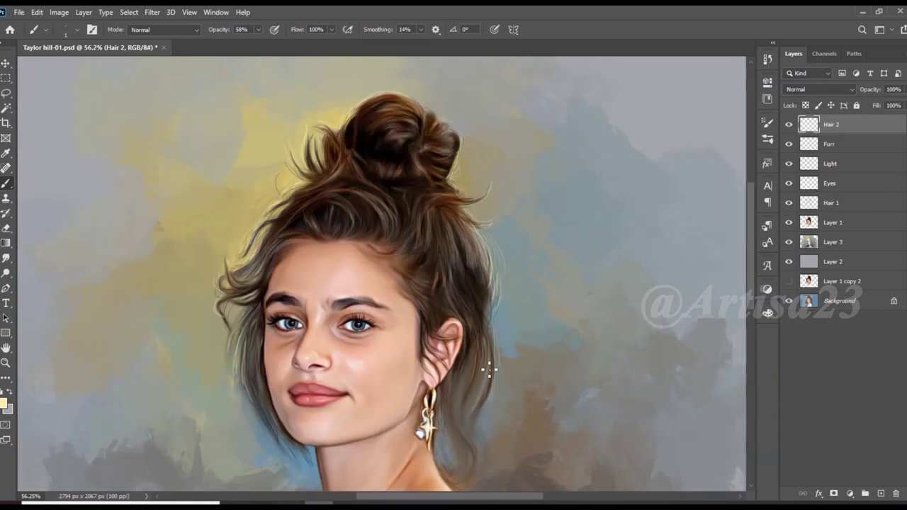
{"action": "scroll", "coordinate": [461, 337], "scroll_direction": "down", "scroll_amount": 3}
{"action": "scroll", "coordinate": [417, 275], "scroll_direction": "up", "scroll_amount": 2}
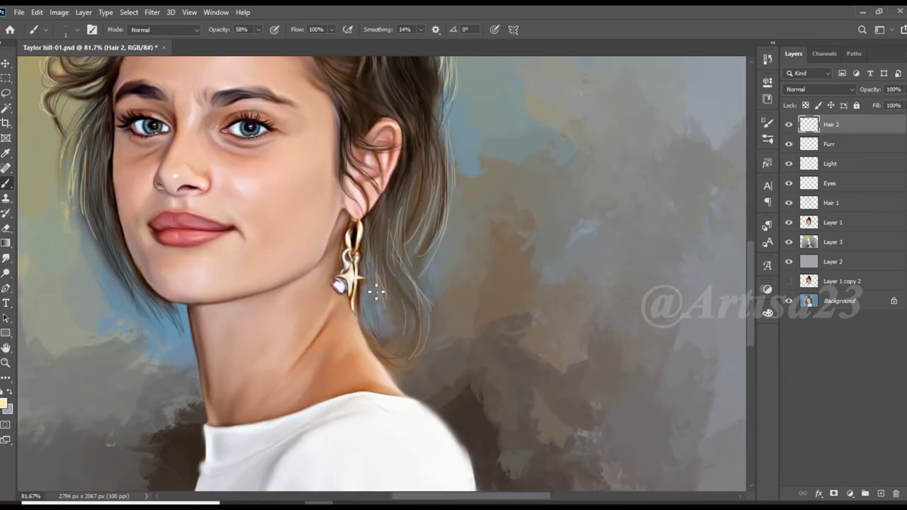
{"action": "scroll", "coordinate": [438, 316], "scroll_direction": "down", "scroll_amount": 4}
{"action": "scroll", "coordinate": [336, 202], "scroll_direction": "up", "scroll_amount": 4}
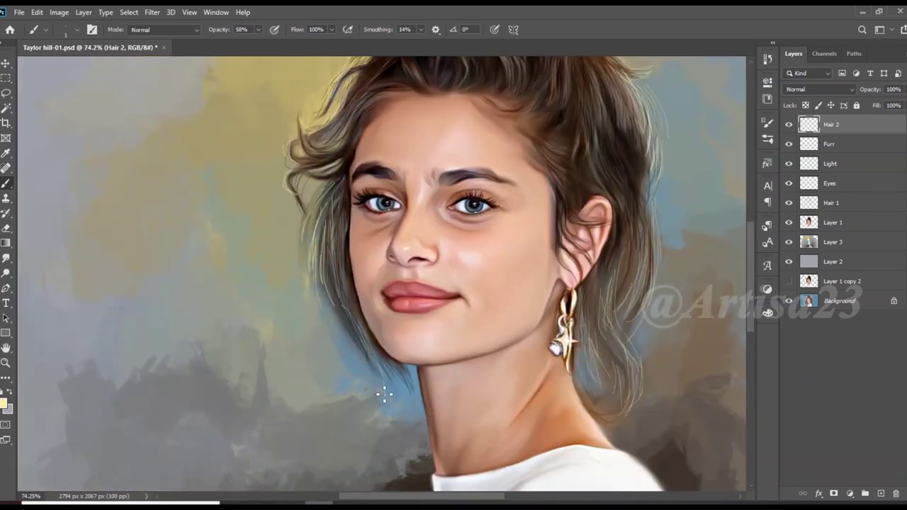
{"action": "scroll", "coordinate": [323, 234], "scroll_direction": "up", "scroll_amount": 1}
{"action": "scroll", "coordinate": [314, 239], "scroll_direction": "up", "scroll_amount": 3}
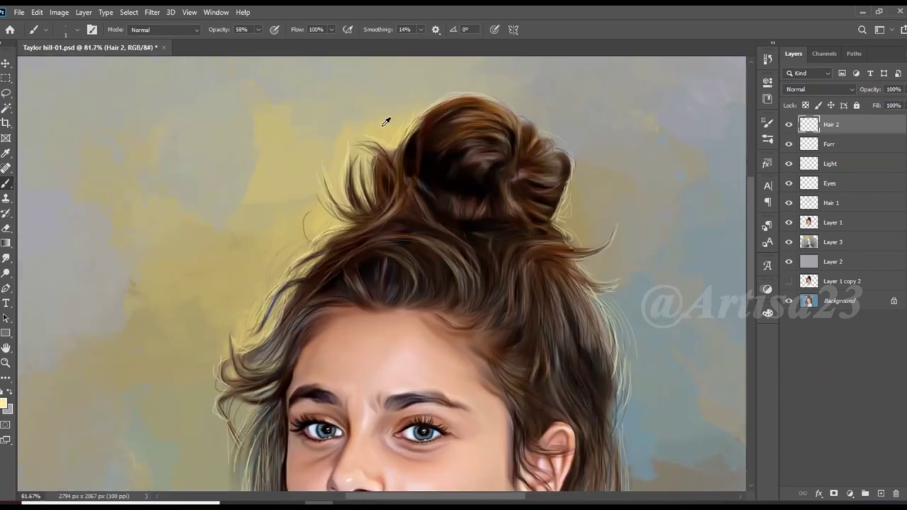
{"action": "scroll", "coordinate": [369, 198], "scroll_direction": "up", "scroll_amount": 1}
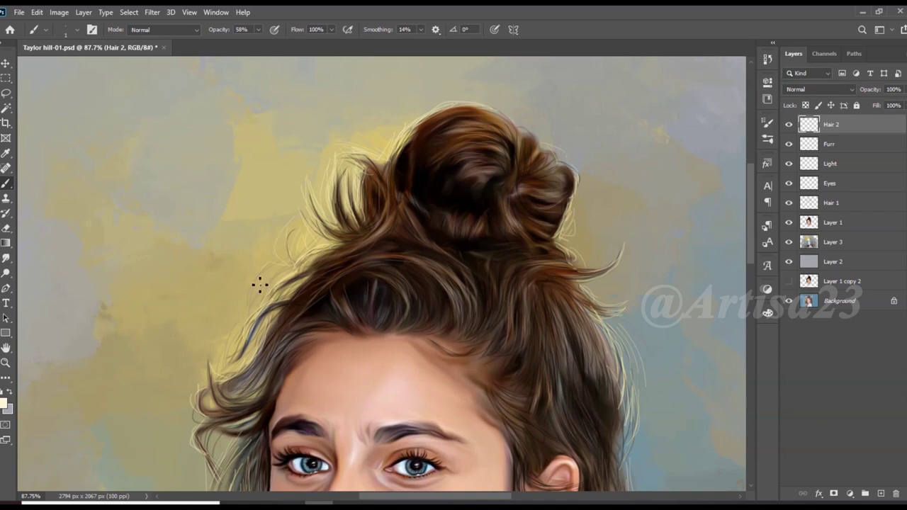
{"action": "scroll", "coordinate": [314, 244], "scroll_direction": "down", "scroll_amount": 1}
{"action": "left_click_drag", "start_coordinate": [286, 309], "coordinate": [306, 284]}
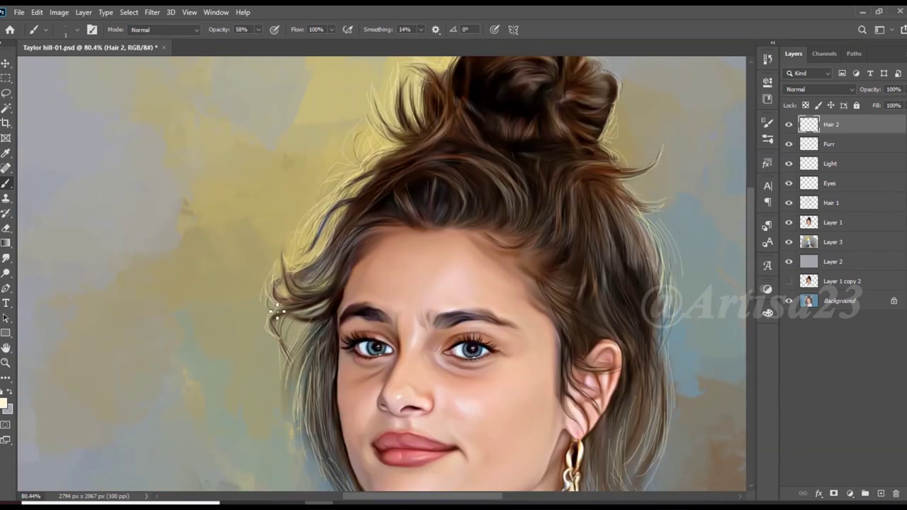
{"action": "scroll", "coordinate": [313, 341], "scroll_direction": "down", "scroll_amount": 3}
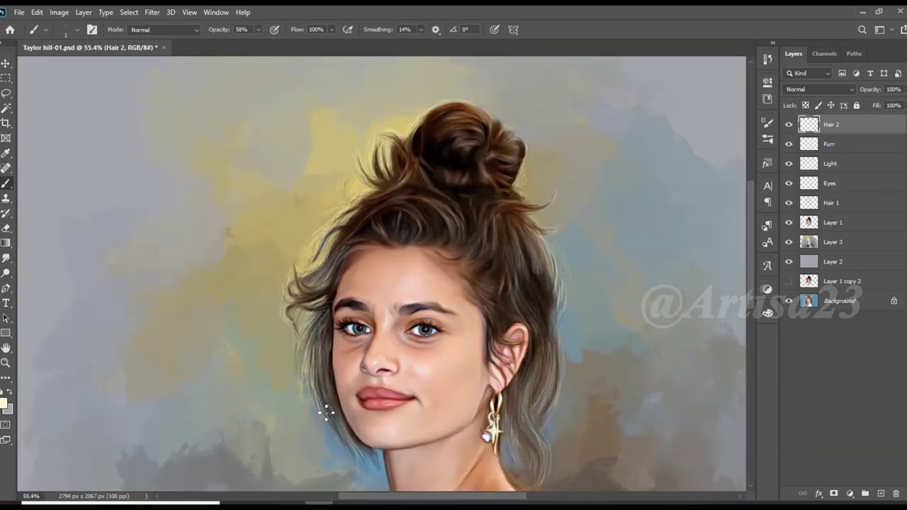
{"action": "scroll", "coordinate": [480, 318], "scroll_direction": "up", "scroll_amount": 2}
{"action": "scroll", "coordinate": [493, 349], "scroll_direction": "down", "scroll_amount": 2}
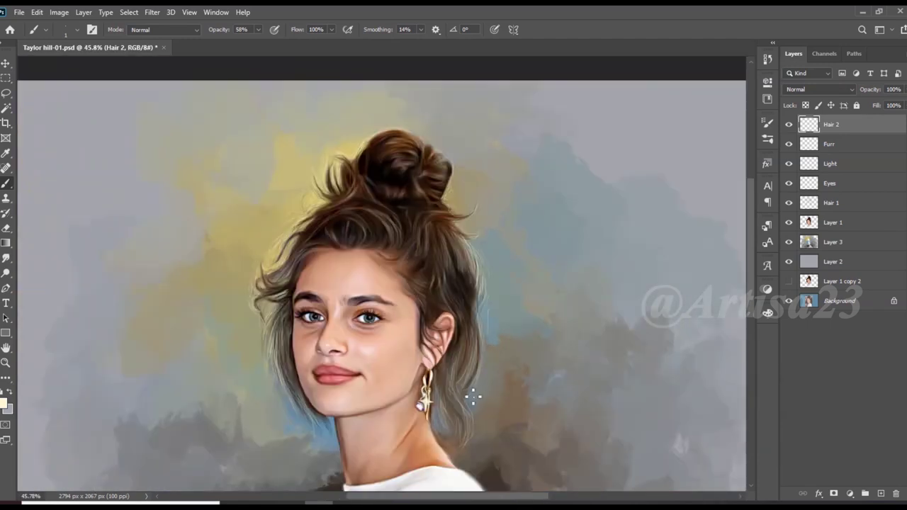
{"action": "scroll", "coordinate": [482, 344], "scroll_direction": "down", "scroll_amount": 2}
{"action": "scroll", "coordinate": [481, 344], "scroll_direction": "up", "scroll_amount": 3}
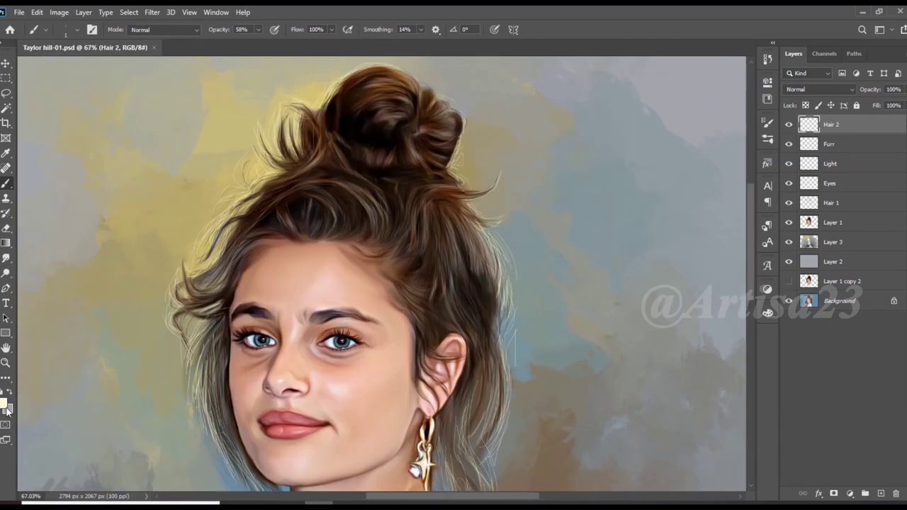
Paint faint light peach strands over the hair with the brush at 38% opacity
{"action": "left_click", "coordinate": [5, 403]}
{"action": "left_click", "coordinate": [547, 98]}
{"action": "left_click", "coordinate": [767, 86]}
{"action": "key", "text": "b"}
{"action": "scroll", "coordinate": [355, 178], "scroll_direction": "up", "scroll_amount": 3}
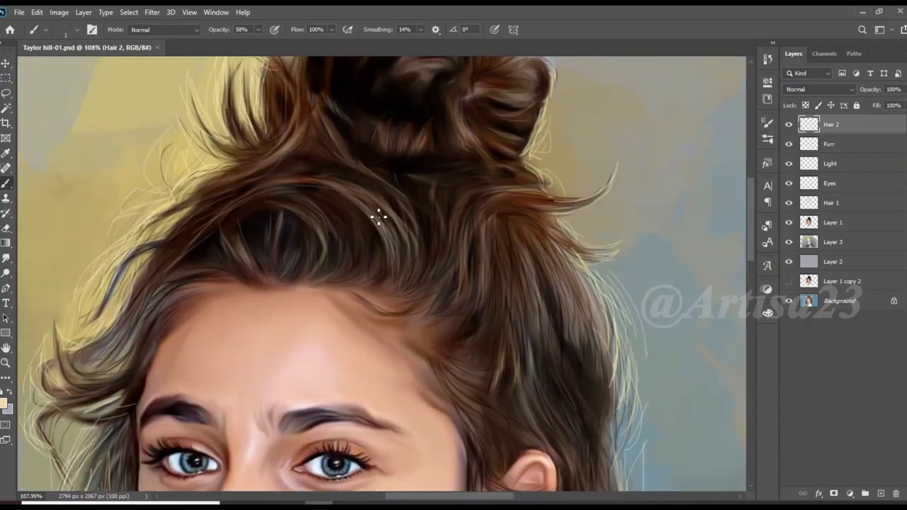
{"action": "left_click", "coordinate": [257, 30]}
{"action": "left_click_drag", "start_coordinate": [457, 224], "coordinate": [452, 289]}
{"action": "left_click_drag", "start_coordinate": [429, 221], "coordinate": [441, 286]}
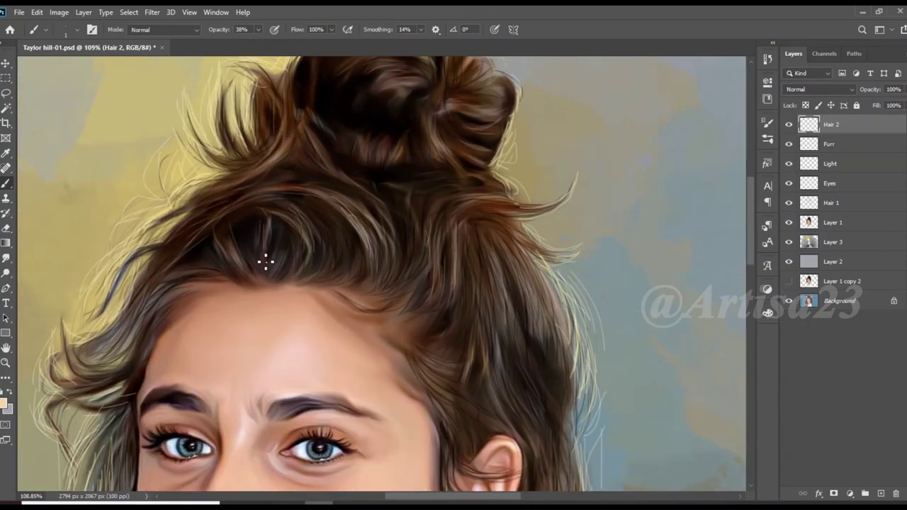
{"action": "scroll", "coordinate": [370, 126], "scroll_direction": "up", "scroll_amount": 2}
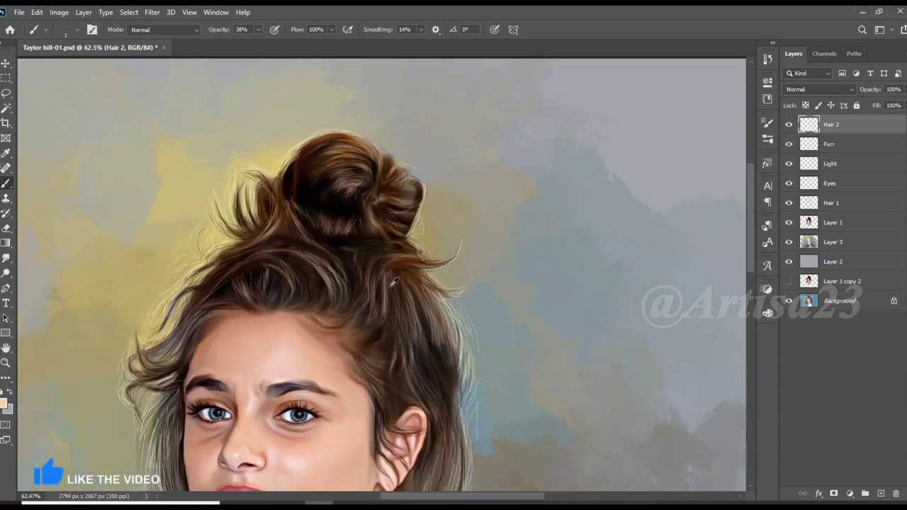
{"action": "scroll", "coordinate": [299, 255], "scroll_direction": "down", "scroll_amount": 2}
{"action": "scroll", "coordinate": [396, 326], "scroll_direction": "down", "scroll_amount": 1}
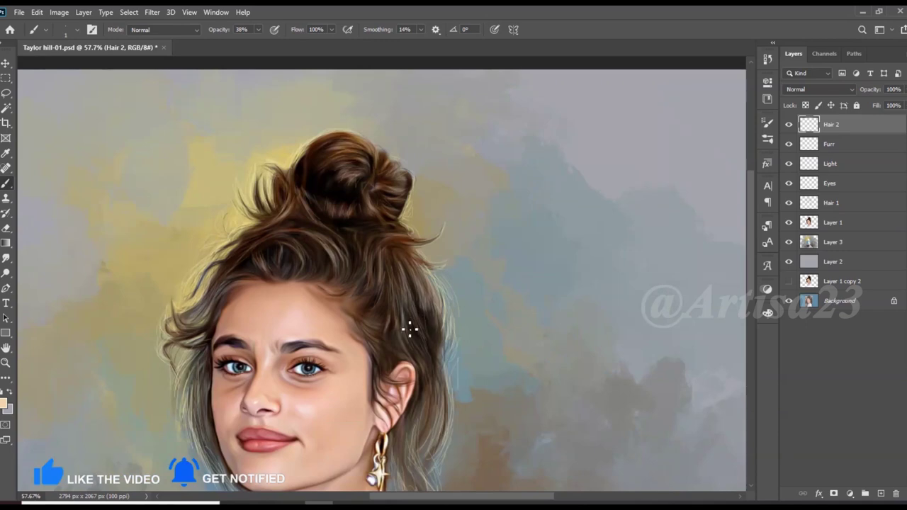
{"action": "scroll", "coordinate": [373, 300], "scroll_direction": "up", "scroll_amount": 2}
{"action": "scroll", "coordinate": [360, 287], "scroll_direction": "down", "scroll_amount": 2}
{"action": "scroll", "coordinate": [234, 347], "scroll_direction": "up", "scroll_amount": 2}
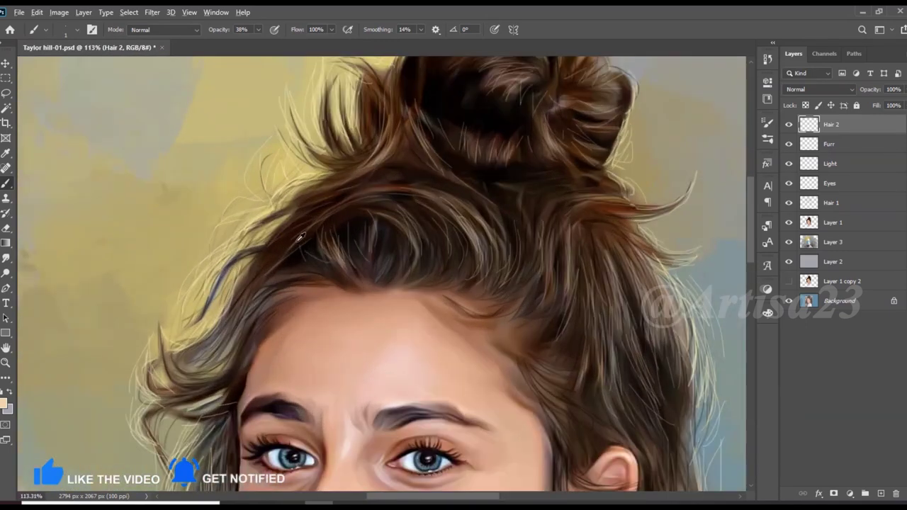
{"action": "scroll", "coordinate": [220, 343], "scroll_direction": "down", "scroll_amount": 1}
{"action": "scroll", "coordinate": [234, 351], "scroll_direction": "down", "scroll_amount": 2}
{"action": "scroll", "coordinate": [269, 277], "scroll_direction": "up", "scroll_amount": 2}
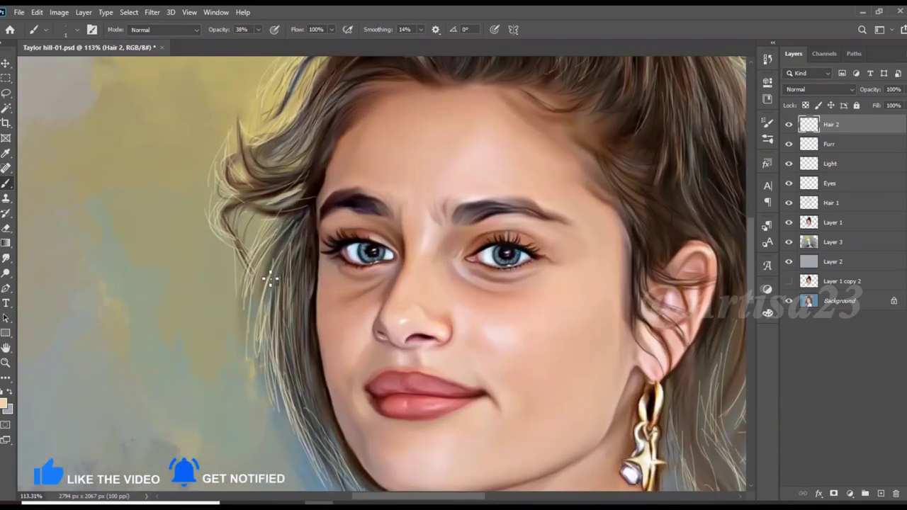
{"action": "scroll", "coordinate": [269, 277], "scroll_direction": "down", "scroll_amount": 2}
{"action": "scroll", "coordinate": [482, 320], "scroll_direction": "up", "scroll_amount": 1}
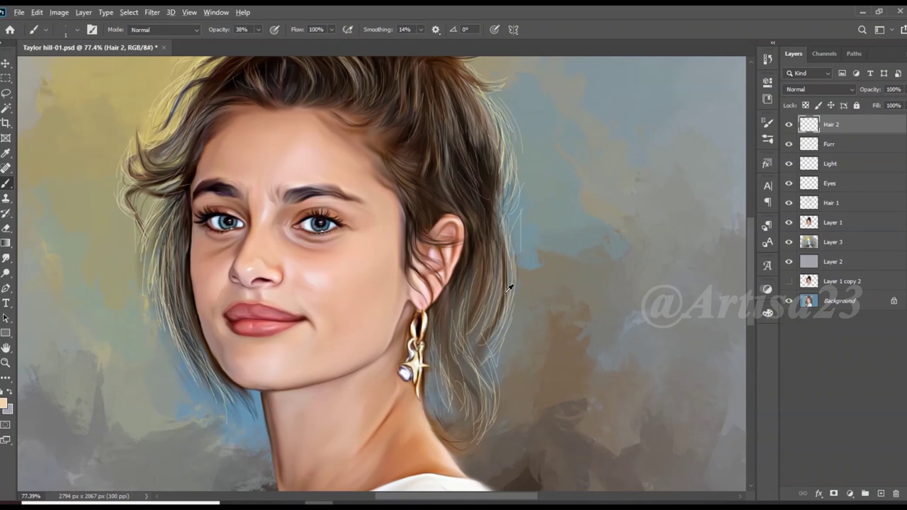
{"action": "scroll", "coordinate": [508, 287], "scroll_direction": "down", "scroll_amount": 1}
{"action": "scroll", "coordinate": [482, 226], "scroll_direction": "up", "scroll_amount": 2}
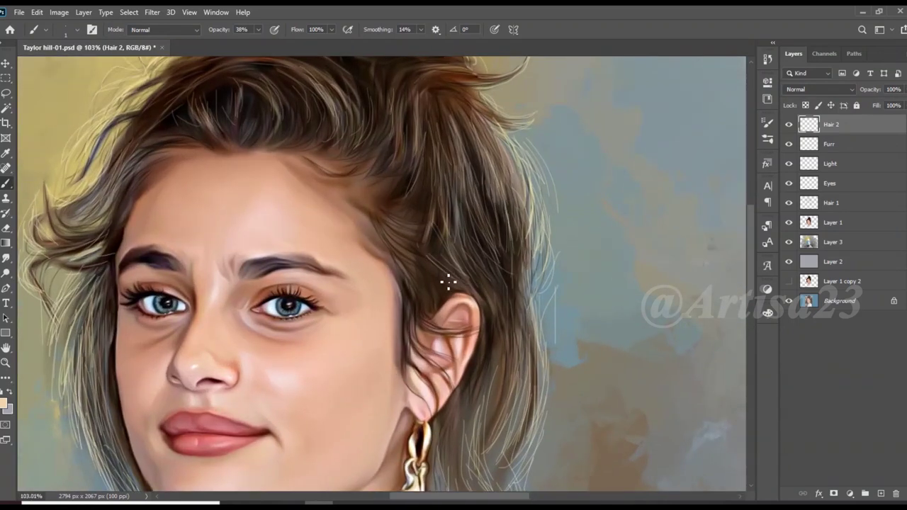
{"action": "scroll", "coordinate": [448, 282], "scroll_direction": "down", "scroll_amount": 2}
{"action": "scroll", "coordinate": [407, 233], "scroll_direction": "down", "scroll_amount": 1}
{"action": "scroll", "coordinate": [444, 229], "scroll_direction": "up", "scroll_amount": 2}
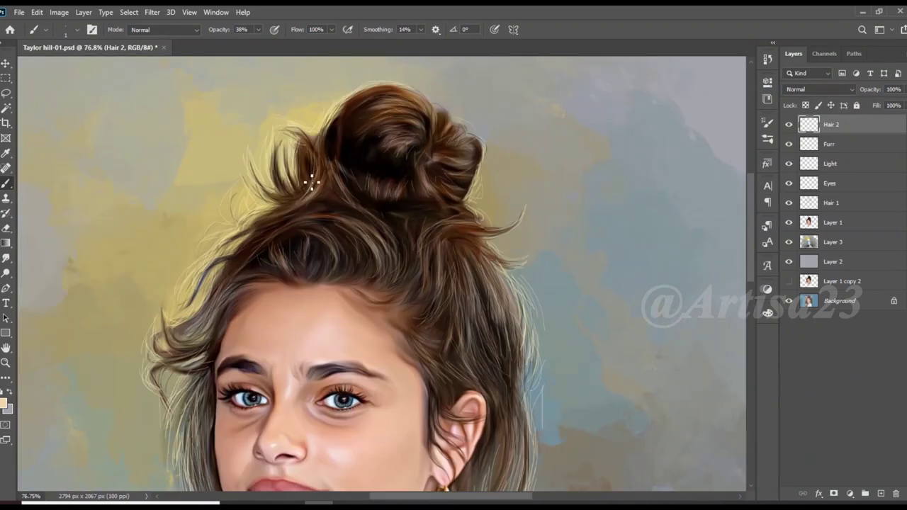
{"action": "scroll", "coordinate": [426, 227], "scroll_direction": "down", "scroll_amount": 3}
{"action": "scroll", "coordinate": [457, 229], "scroll_direction": "up", "scroll_amount": 2}
{"action": "scroll", "coordinate": [441, 241], "scroll_direction": "down", "scroll_amount": 2}
{"action": "key", "text": "v"}
{"action": "key", "text": "b"}
{"action": "scroll", "coordinate": [496, 204], "scroll_direction": "up", "scroll_amount": 1}
Create a new Color-blend layer, use a 12% opacity brush, and save the document
{"action": "scroll", "coordinate": [496, 204], "scroll_direction": "down", "scroll_amount": 1}
{"action": "key", "text": "ctrl+shift+alt+n"}
{"action": "double_click", "coordinate": [830, 124]}
{"action": "type", "text": "Color 1"}
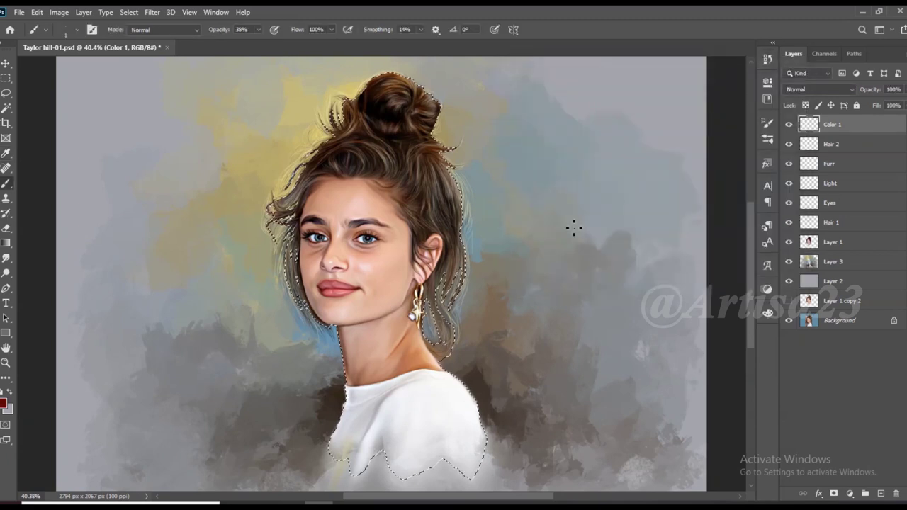
{"action": "scroll", "coordinate": [574, 227], "scroll_direction": "up", "scroll_amount": 1}
{"action": "left_click", "coordinate": [257, 29]}
{"action": "left_click_drag", "start_coordinate": [286, 43], "coordinate": [276, 43]}
{"action": "left_click", "coordinate": [820, 89]}
{"action": "left_click", "coordinate": [819, 358]}
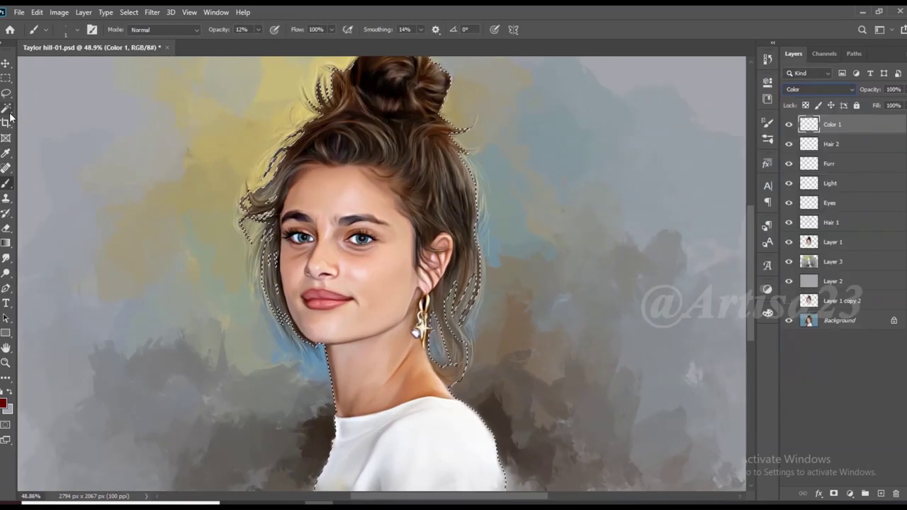
{"action": "scroll", "coordinate": [375, 269], "scroll_direction": "up", "scroll_amount": 1}
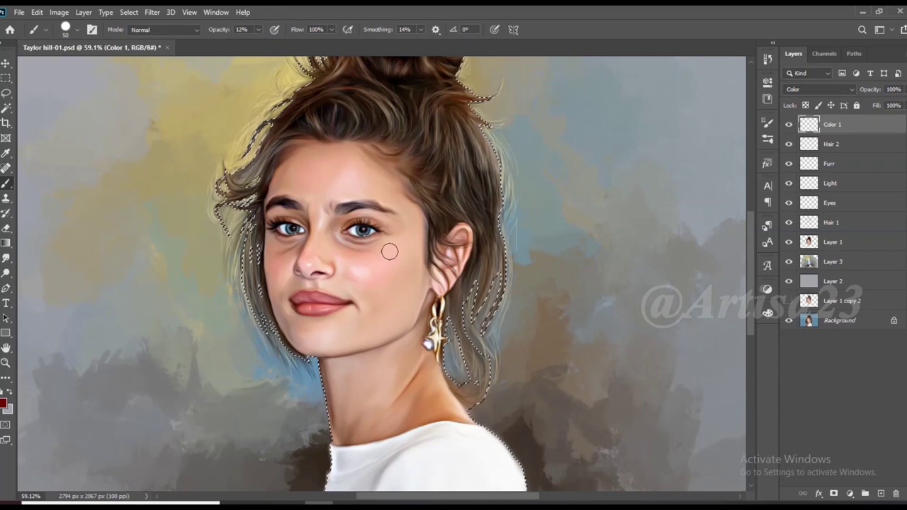
{"action": "key", "text": "bracketleft"}
{"action": "key", "text": "bracketleft"}
{"action": "key", "text": "bracketleft"}
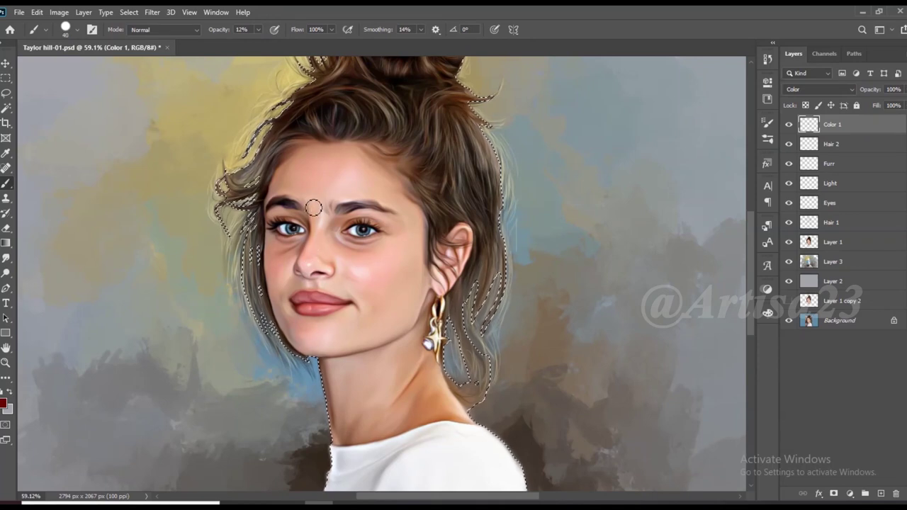
{"action": "key", "text": "bracketright"}
{"action": "key", "text": "bracketright"}
{"action": "key", "text": "bracketright"}
{"action": "key", "text": "ctrl+s"}
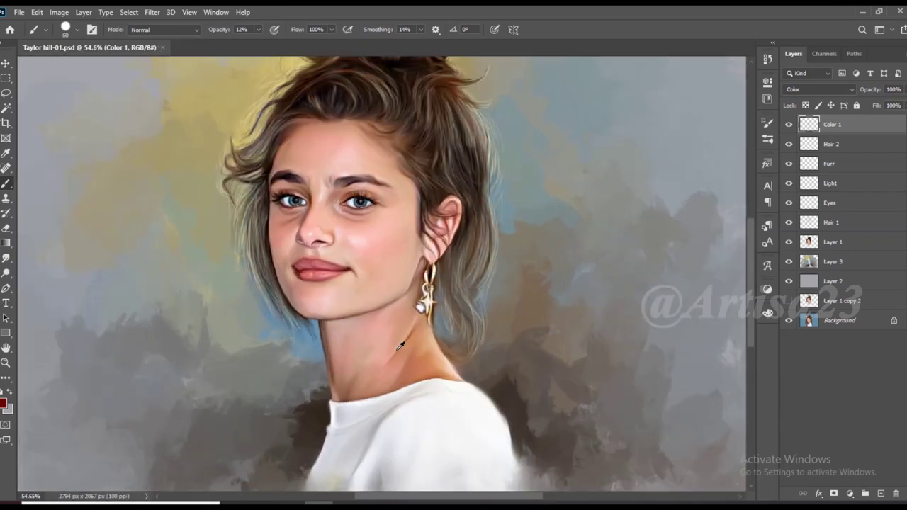
Add a Color 2 layer in Color blend mode, then add another layer to name Color 3
{"action": "left_click", "coordinate": [881, 494]}
{"action": "double_click", "coordinate": [833, 124]}
{"action": "type", "text": "Color 2"}
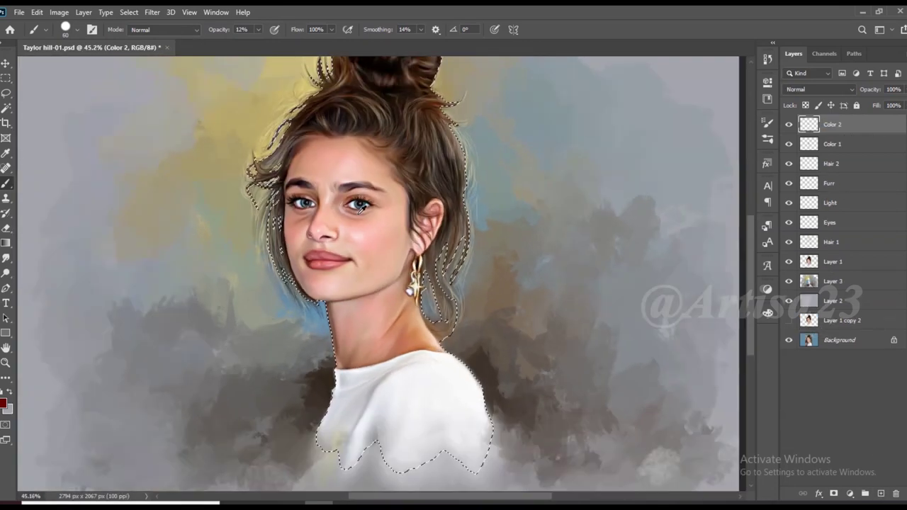
{"action": "left_click", "coordinate": [794, 359]}
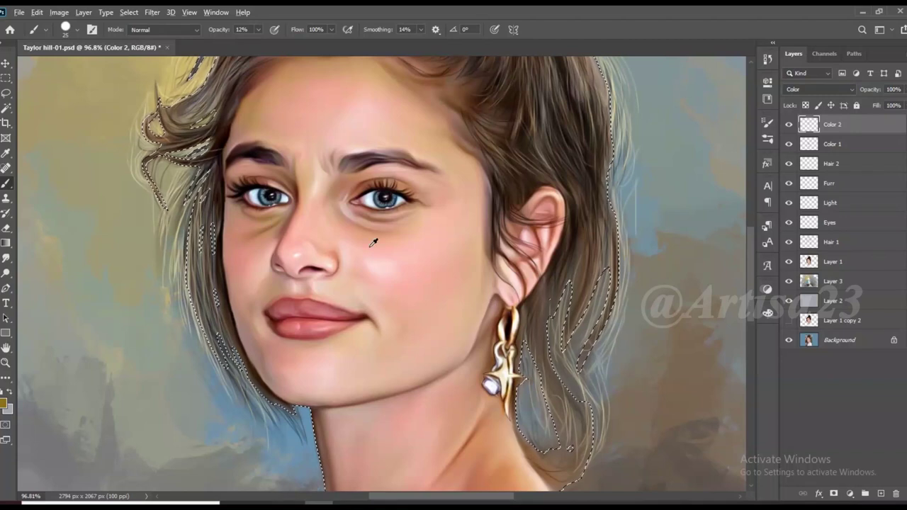
{"action": "scroll", "coordinate": [319, 284], "scroll_direction": "down", "scroll_amount": 1}
{"action": "scroll", "coordinate": [390, 361], "scroll_direction": "down", "scroll_amount": 1}
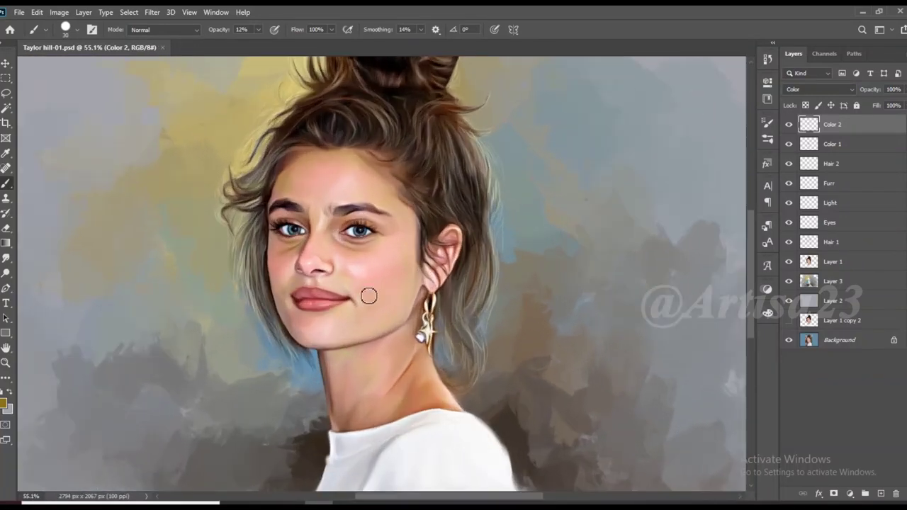
{"action": "left_click", "coordinate": [880, 493]}
{"action": "double_click", "coordinate": [834, 123]}
Load the figure selection, choose blue, and set Color 3 to Color blend mode
{"action": "left_click", "coordinate": [807, 281], "text": "ctrl"}
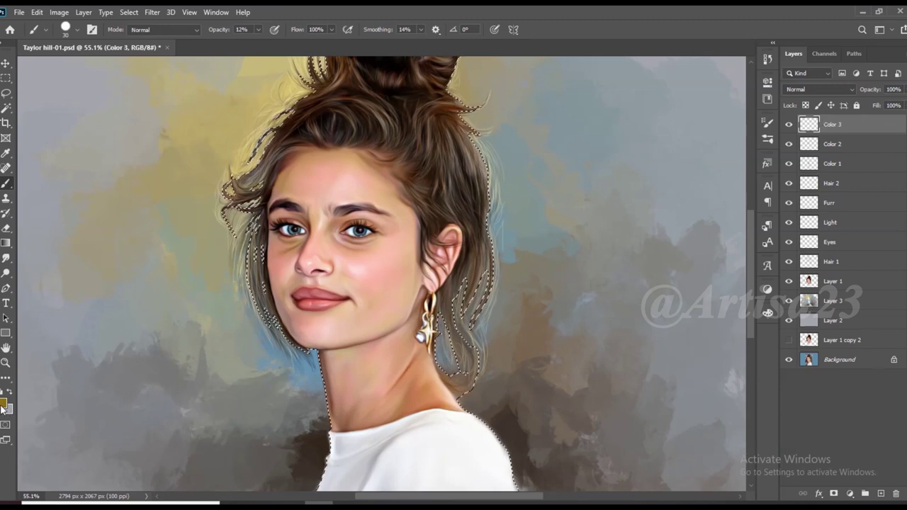
{"action": "left_click", "coordinate": [4, 403]}
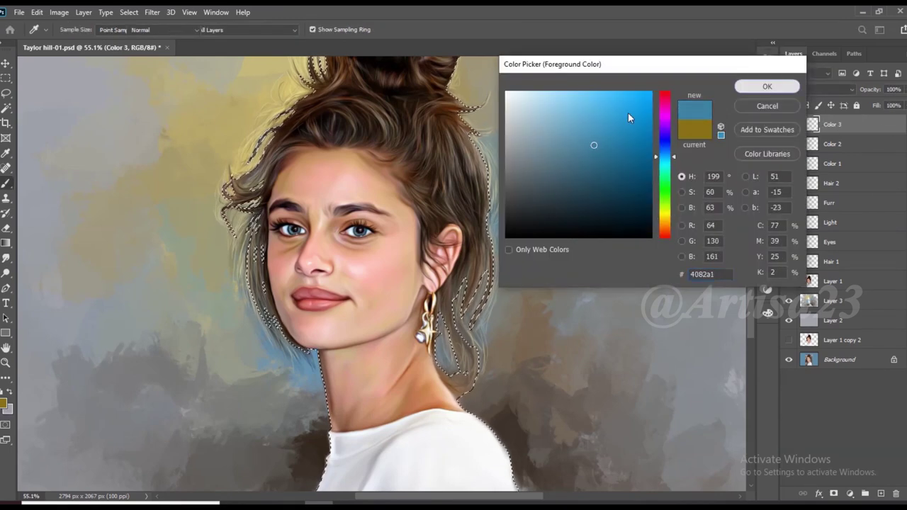
{"action": "left_click", "coordinate": [767, 86]}
{"action": "left_click", "coordinate": [766, 122]}
{"action": "key", "text": "F5"}
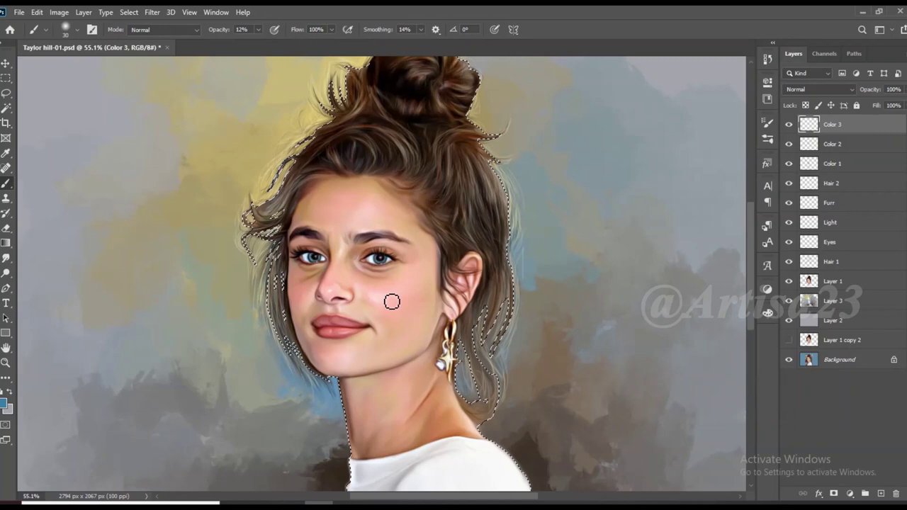
{"action": "left_click", "coordinate": [838, 91]}
{"action": "left_click", "coordinate": [808, 359]}
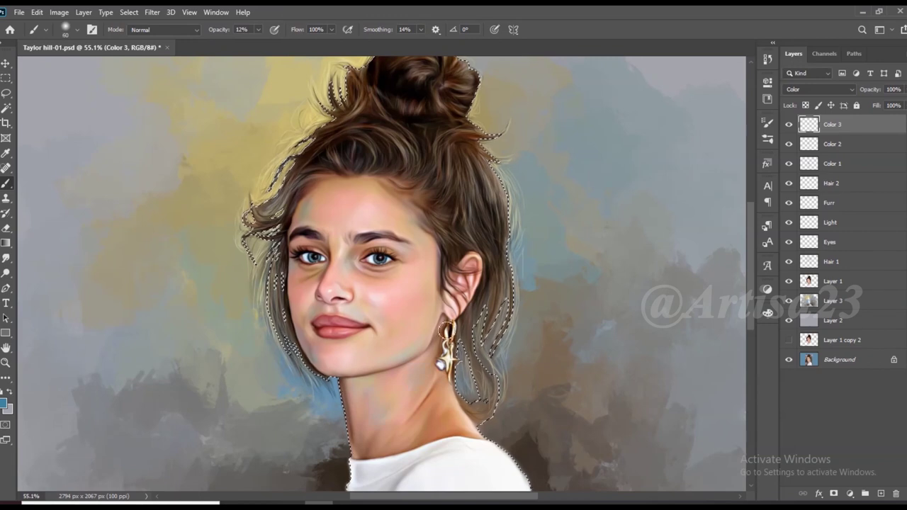
Smudge the painted colour on Color 2, resizing the brush, then return to Color 3
{"action": "left_click", "coordinate": [5, 260]}
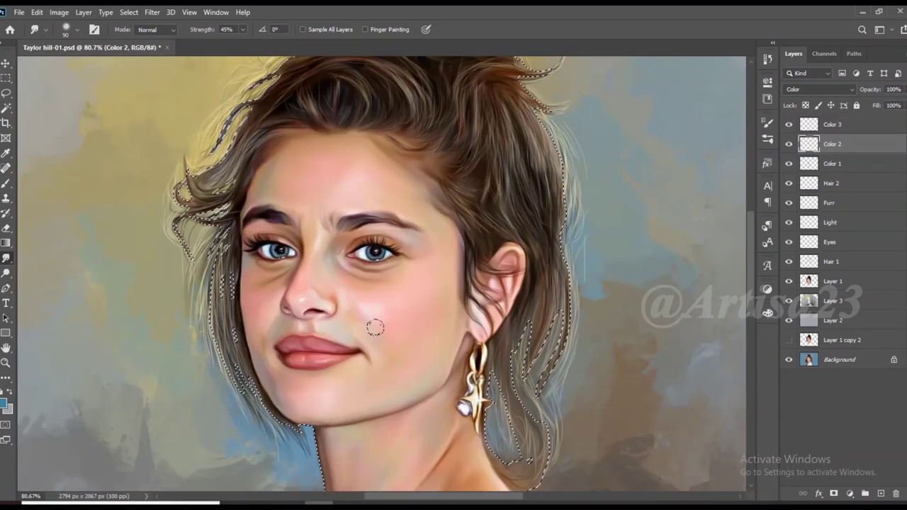
{"action": "scroll", "coordinate": [433, 322], "scroll_direction": "down", "scroll_amount": 3}
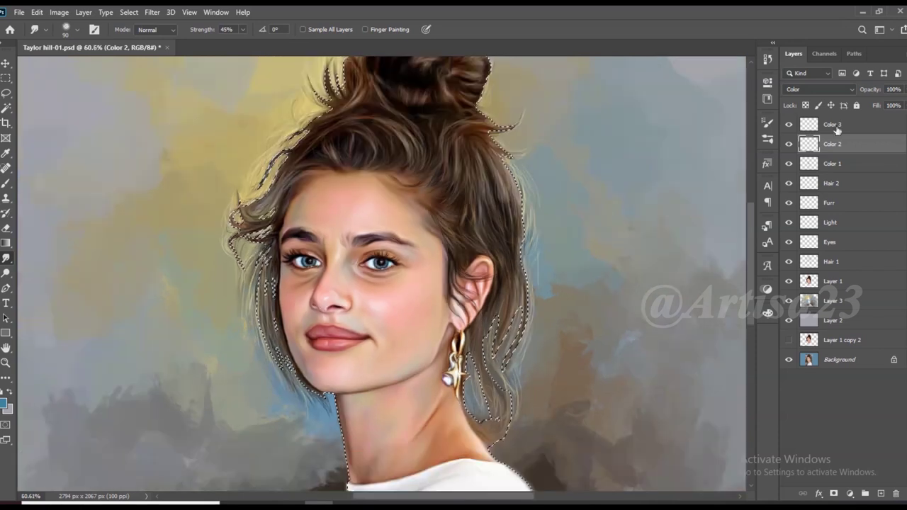
{"action": "key", "text": "alt+bracketright"}
{"action": "key", "text": "bracketleft"}
{"action": "key", "text": "bracketleft"}
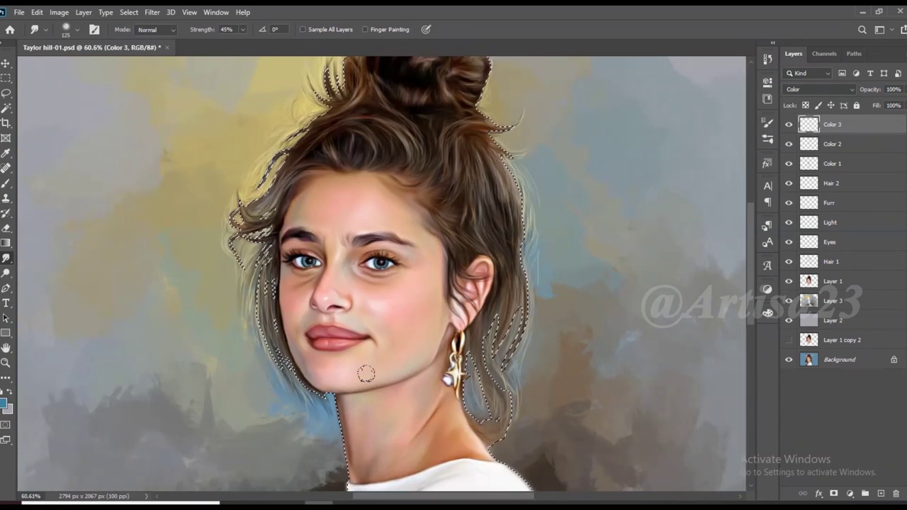
{"action": "key", "text": "alt+bracketleft"}
{"action": "key", "text": "bracketright"}
{"action": "key", "text": "bracketright"}
{"action": "key", "text": "bracketright"}
{"action": "scroll", "coordinate": [362, 340], "scroll_direction": "down", "scroll_amount": 3}
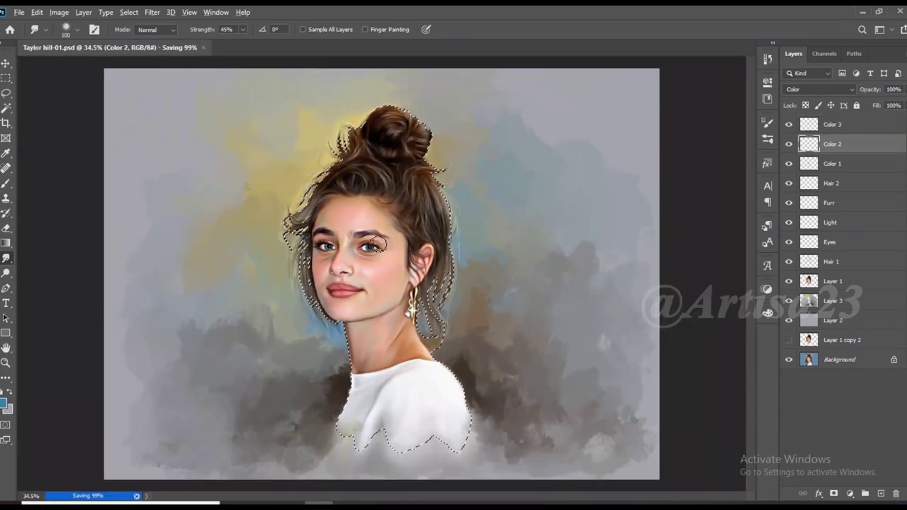
{"action": "scroll", "coordinate": [363, 276], "scroll_direction": "up", "scroll_amount": 2}
{"action": "key", "text": "alt+bracketright"}
{"action": "scroll", "coordinate": [363, 276], "scroll_direction": "up", "scroll_amount": 2}
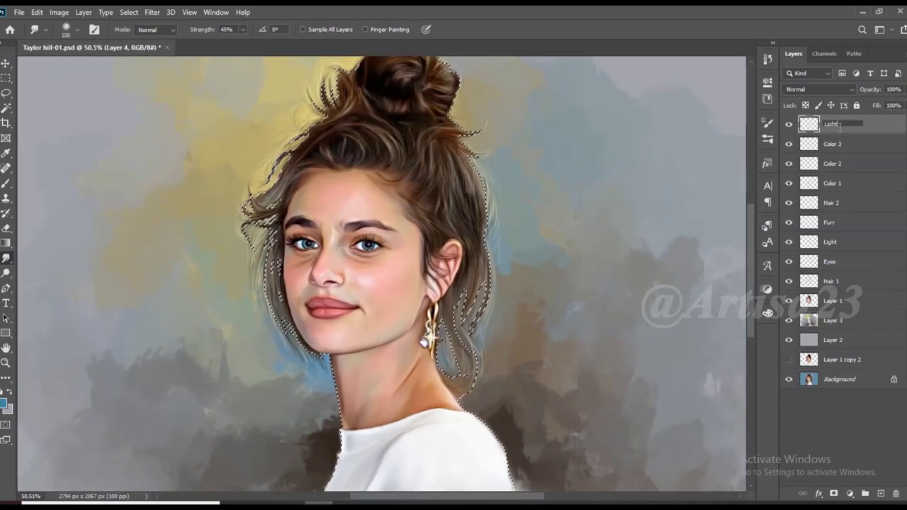
Set the painting colour to white (ffffff) and switch to the Brush tool
{"action": "scroll", "coordinate": [410, 277], "scroll_direction": "up", "scroll_amount": 2}
{"action": "type", "text": "iffffff"}
{"action": "key", "text": "Return"}
{"action": "key", "text": "r"}
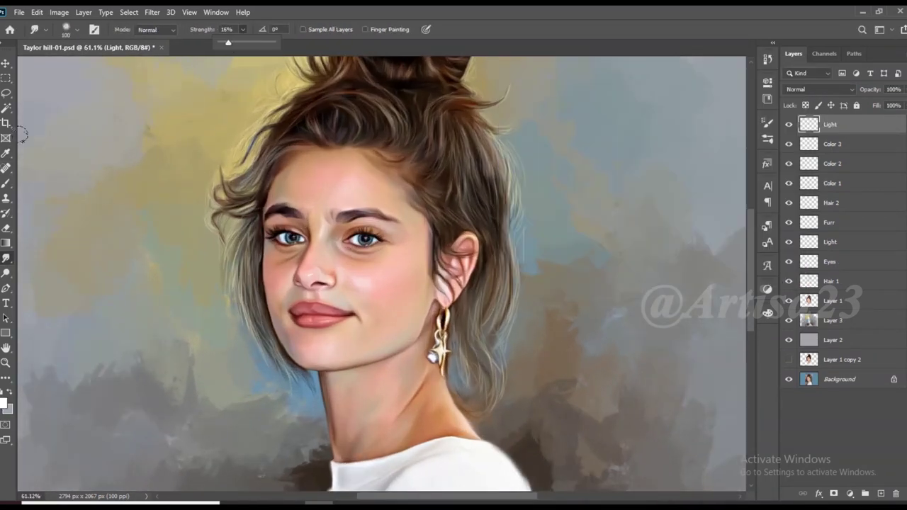
{"action": "key", "text": "b"}
Lower the brush opacity and enlarge the brush for soft highlights, viewing the whole painting
{"action": "scroll", "coordinate": [323, 268], "scroll_direction": "up", "scroll_amount": 8}
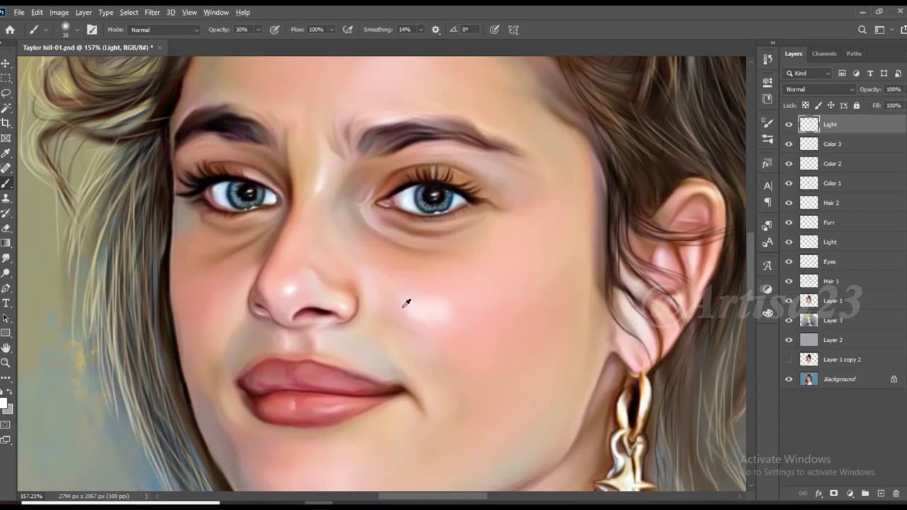
{"action": "scroll", "coordinate": [406, 304], "scroll_direction": "down", "scroll_amount": 3}
{"action": "left_click", "coordinate": [252, 29]}
{"action": "scroll", "coordinate": [364, 287], "scroll_direction": "down", "scroll_amount": 1}
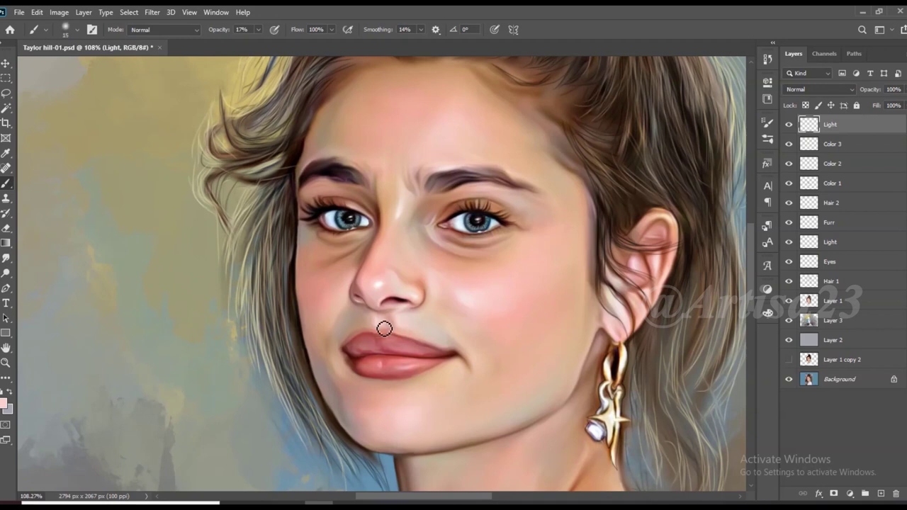
{"action": "scroll", "coordinate": [425, 234], "scroll_direction": "up", "scroll_amount": 3}
{"action": "key", "text": "bracketright"}
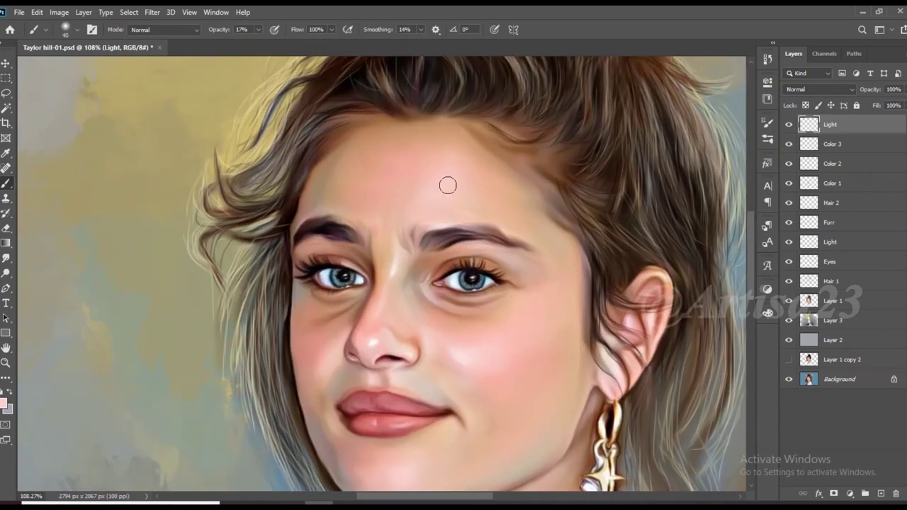
{"action": "key", "text": "ctrl+0"}
{"action": "scroll", "coordinate": [508, 332], "scroll_direction": "up", "scroll_amount": 7}
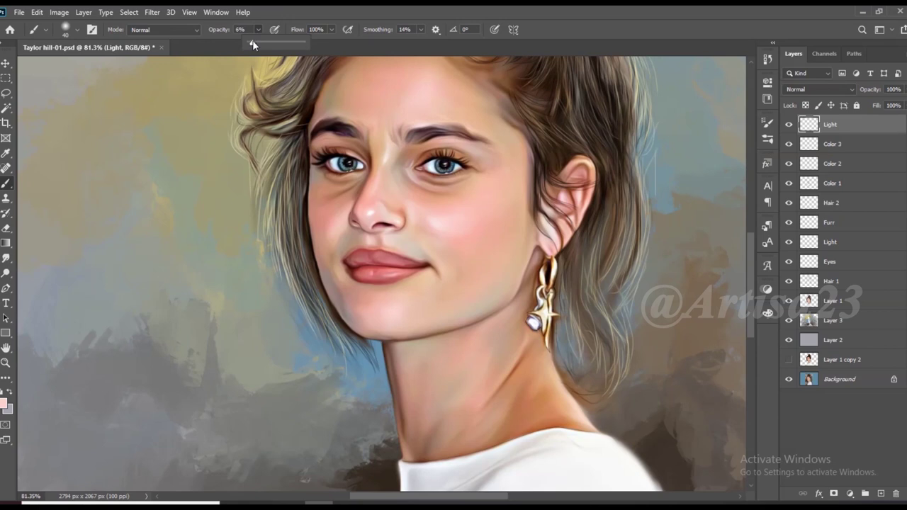
{"action": "key", "text": "ctrl+0"}
{"action": "scroll", "coordinate": [439, 340], "scroll_direction": "up", "scroll_amount": 7}
Add a new layer named Lips
{"action": "key", "text": "ctrl+0"}
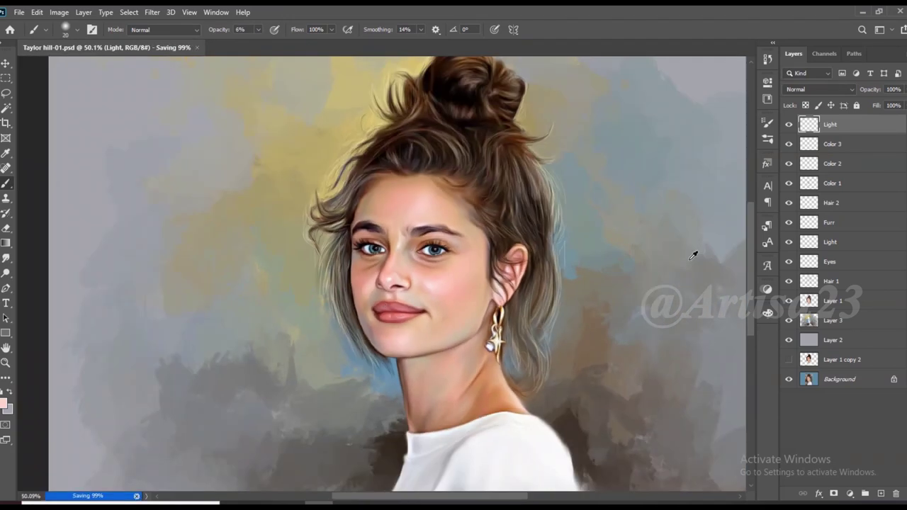
{"action": "left_click", "coordinate": [880, 493]}
{"action": "double_click", "coordinate": [833, 124]}
{"action": "type", "text": "Lips"}
{"action": "key", "text": "Return"}
{"action": "scroll", "coordinate": [439, 284], "scroll_direction": "up", "scroll_amount": 3}
Paint the upper and lower lips dark red, shrinking the brush for the edges
{"action": "left_click", "coordinate": [4, 403]}
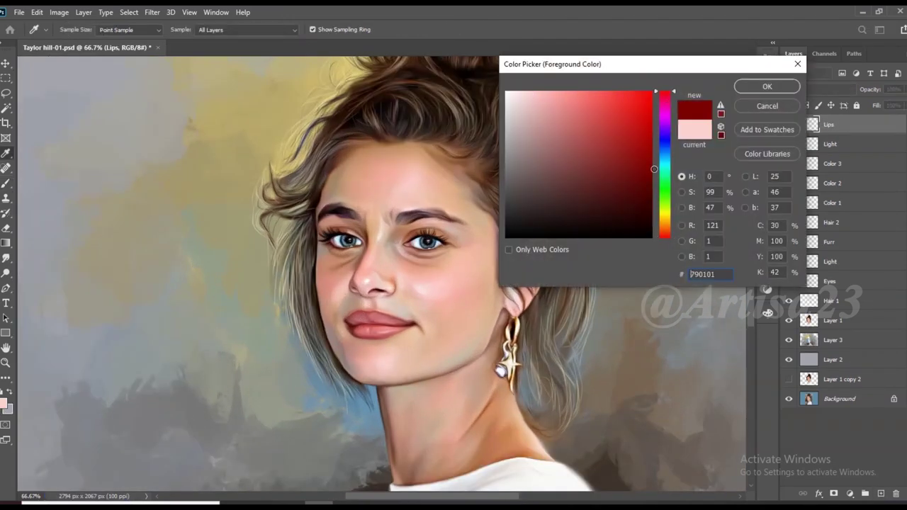
{"action": "left_click", "coordinate": [759, 85]}
{"action": "left_click_drag", "start_coordinate": [259, 30], "coordinate": [297, 43]}
{"action": "scroll", "coordinate": [438, 274], "scroll_direction": "up", "scroll_amount": 1}
{"action": "scroll", "coordinate": [351, 333], "scroll_direction": "up", "scroll_amount": 3}
{"action": "key", "text": "bracketleft"}
{"action": "mouse_move", "coordinate": [301, 322]}
{"action": "left_mouse_down"}
{"action": "mouse_move", "coordinate": [360, 316]}
{"action": "mouse_move", "coordinate": [381, 332]}
{"action": "mouse_move", "coordinate": [340, 366]}
{"action": "mouse_move", "coordinate": [347, 358]}
{"action": "mouse_move", "coordinate": [409, 371]}
{"action": "mouse_move", "coordinate": [330, 344]}
{"action": "mouse_move", "coordinate": [525, 330]}
{"action": "mouse_move", "coordinate": [376, 269]}
{"action": "mouse_move", "coordinate": [537, 317]}
{"action": "mouse_move", "coordinate": [274, 298]}
{"action": "left_mouse_up"}
{"action": "key", "text": "bracketleft"}
{"action": "scroll", "coordinate": [346, 359], "scroll_direction": "up", "scroll_amount": 2}
{"action": "key", "text": "bracketleft"}
{"action": "key", "text": "bracketleft"}
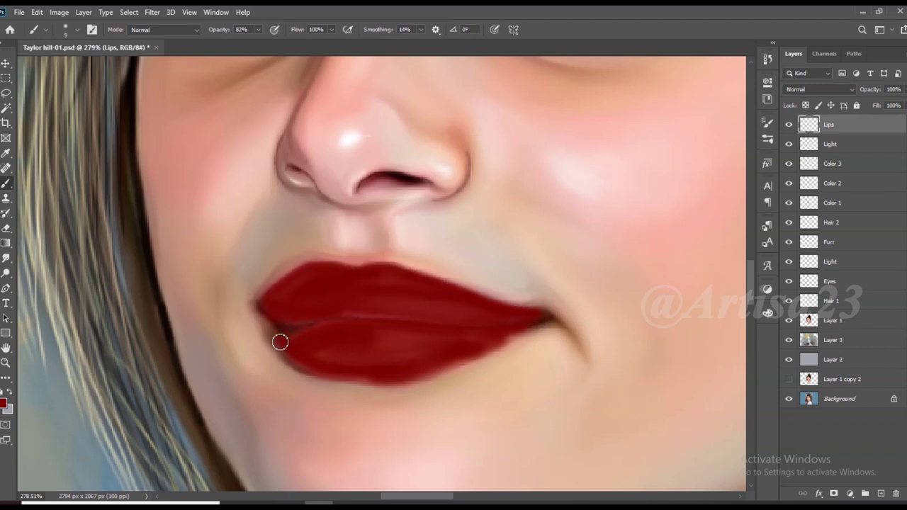
Set the Lips layer to Soft Light and move it below the Light layer
{"action": "key", "text": "ctrl+0"}
{"action": "key", "text": "v"}
{"action": "left_click", "coordinate": [818, 90]}
{"action": "left_click", "coordinate": [822, 240]}
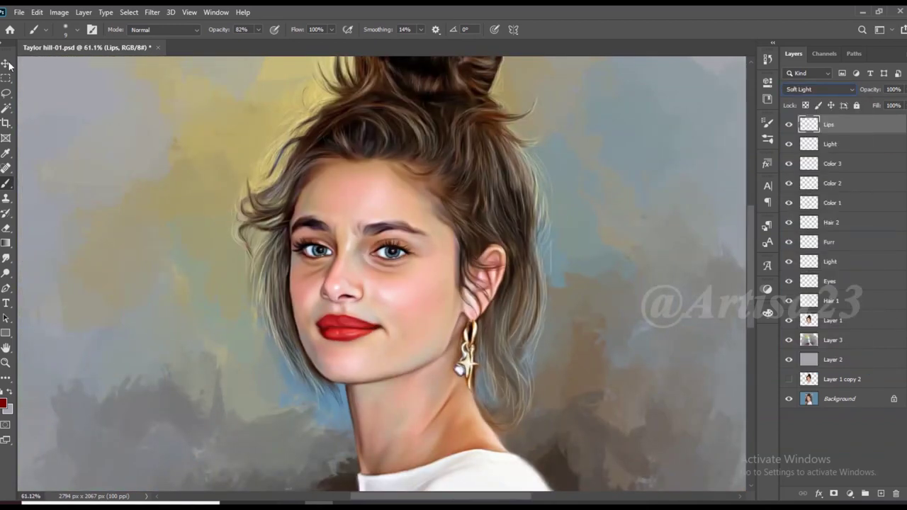
{"action": "left_click_drag", "start_coordinate": [843, 125], "coordinate": [849, 150]}
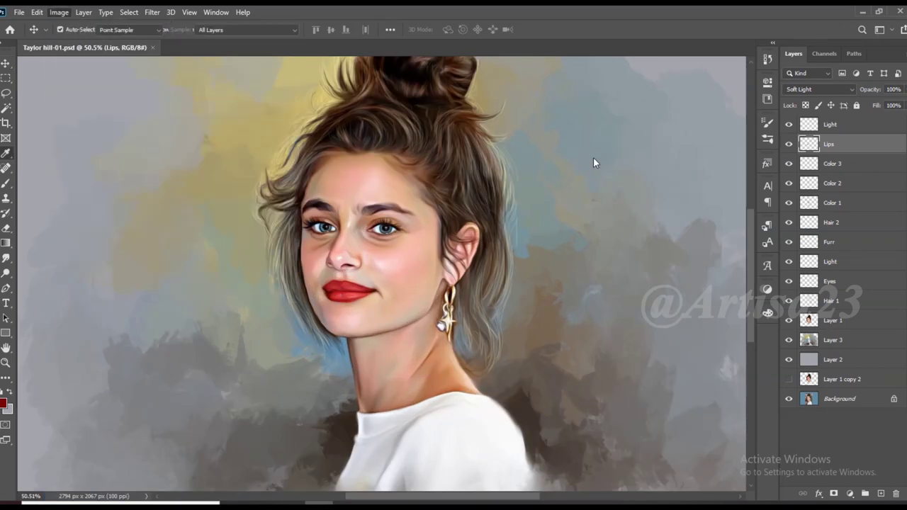
Shift the lip colour toward crimson with Hue/Saturation at Hue -40
{"action": "key", "text": "ctrl+u"}
{"action": "left_click_drag", "start_coordinate": [652, 145], "coordinate": [629, 145]}
{"action": "key", "text": "Return"}
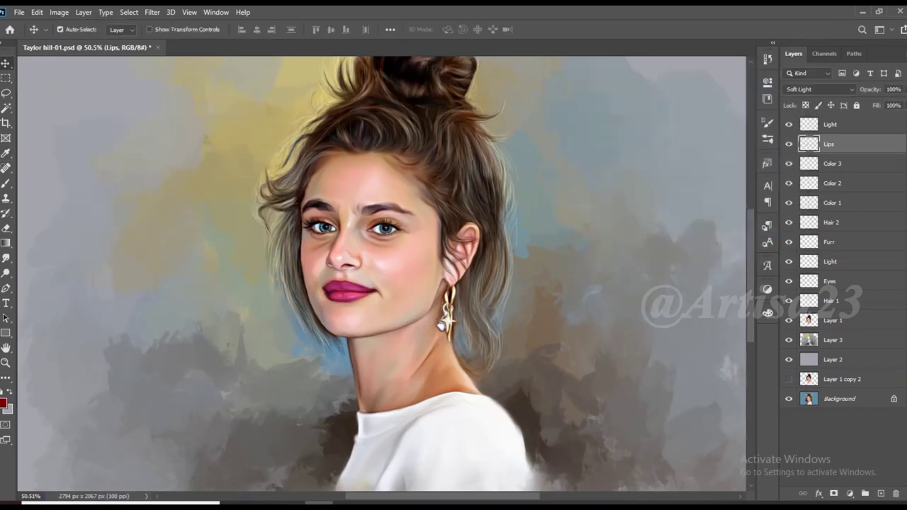
{"action": "scroll", "coordinate": [401, 199], "scroll_direction": "down", "scroll_amount": 3}
{"action": "scroll", "coordinate": [372, 281], "scroll_direction": "up", "scroll_amount": 3}
On the Light layer, paint white lip highlights with the brush at 17% opacity
{"action": "left_click", "coordinate": [828, 124]}
{"action": "left_click", "coordinate": [4, 403]}
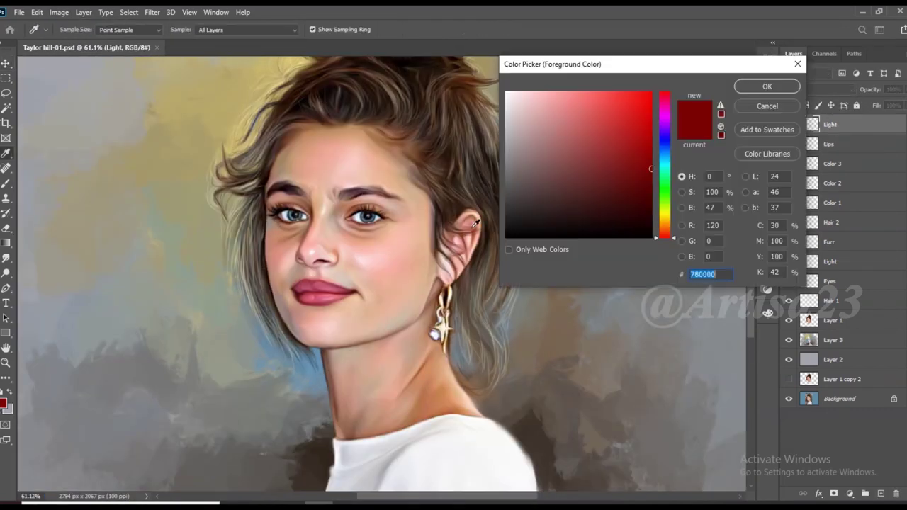
{"action": "left_click", "coordinate": [763, 85]}
{"action": "key", "text": "b"}
{"action": "key", "text": "1"}
{"action": "key", "text": "7"}
{"action": "scroll", "coordinate": [305, 342], "scroll_direction": "up", "scroll_amount": 5}
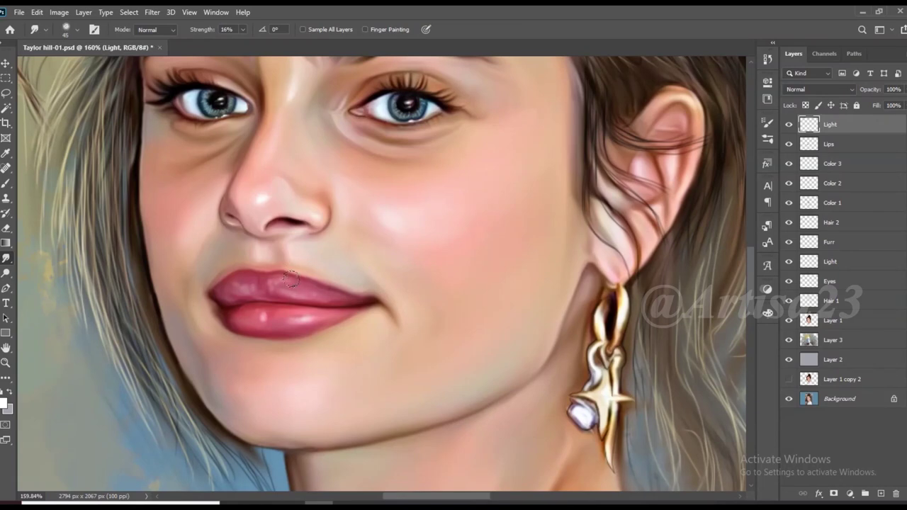
{"action": "scroll", "coordinate": [291, 280], "scroll_direction": "up", "scroll_amount": 2}
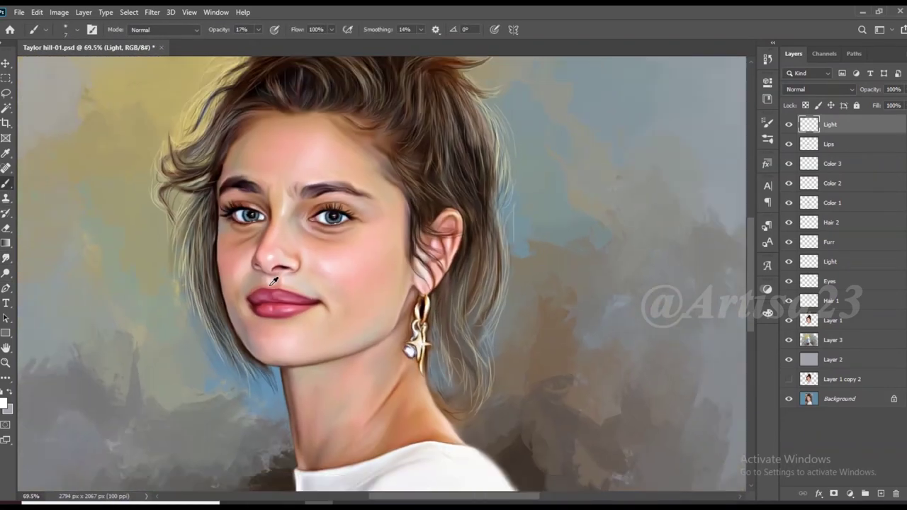
{"action": "scroll", "coordinate": [319, 311], "scroll_direction": "down", "scroll_amount": 5}
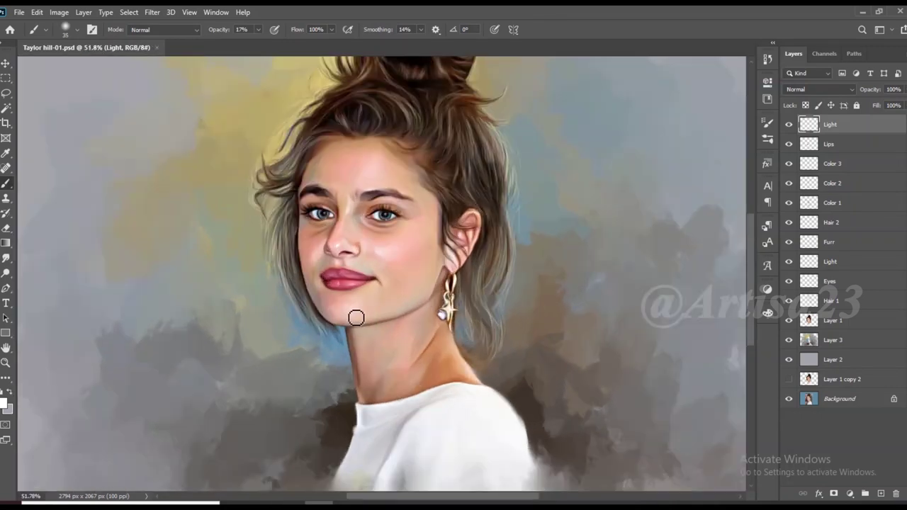
{"action": "scroll", "coordinate": [521, 316], "scroll_direction": "up", "scroll_amount": 1}
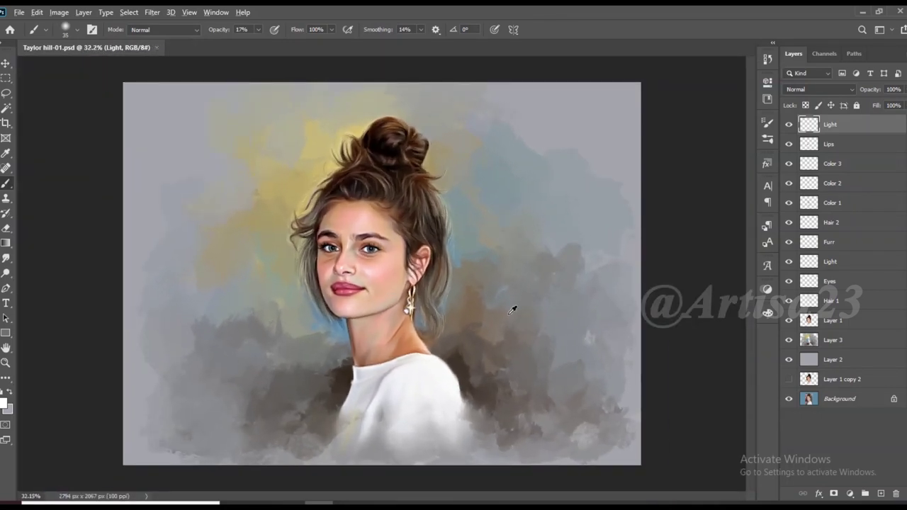